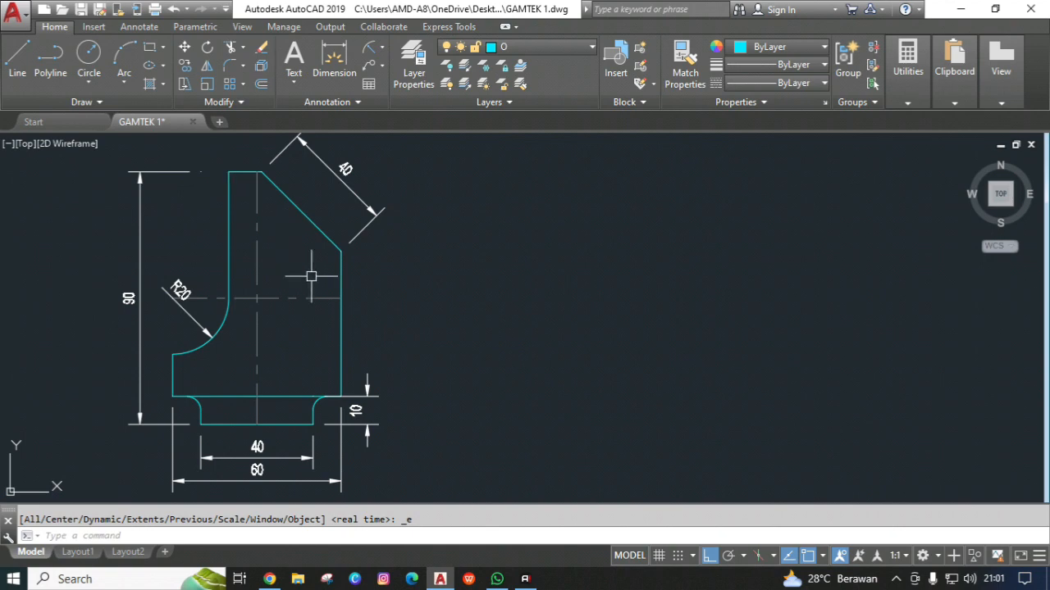
Step: Draw a 60 by 90 rectangle in the empty area beside the dimensioned reference drawing
left_click(163, 156)
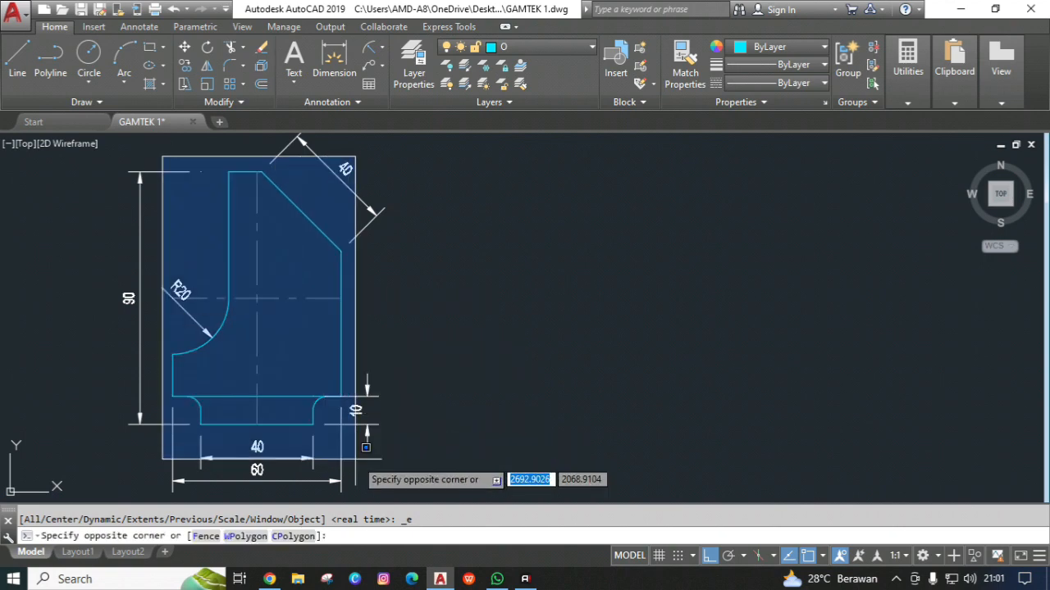
left_click(201, 156)
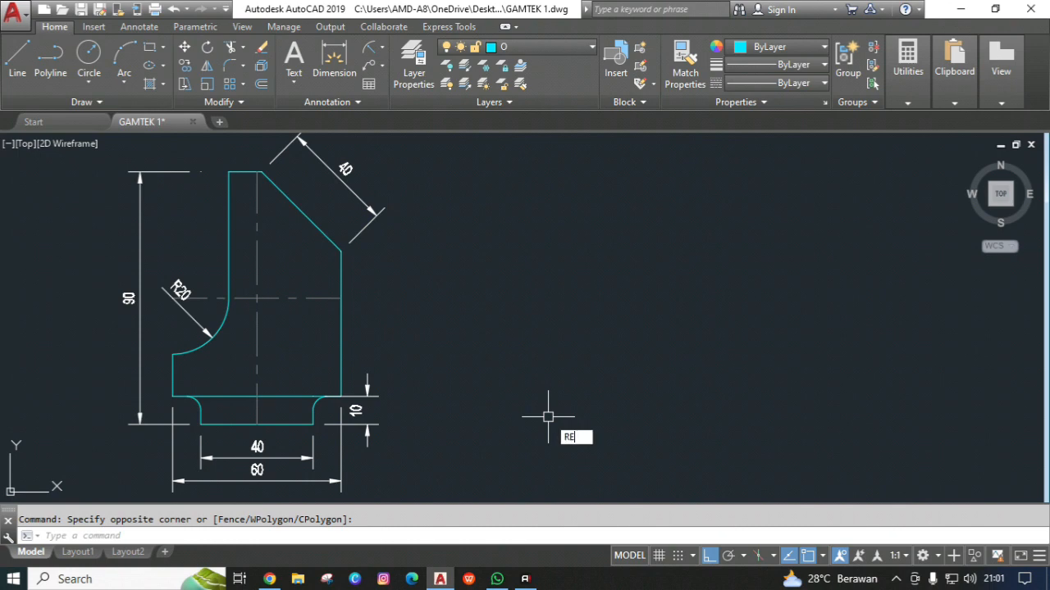
key("Return")
left_click(559, 449)
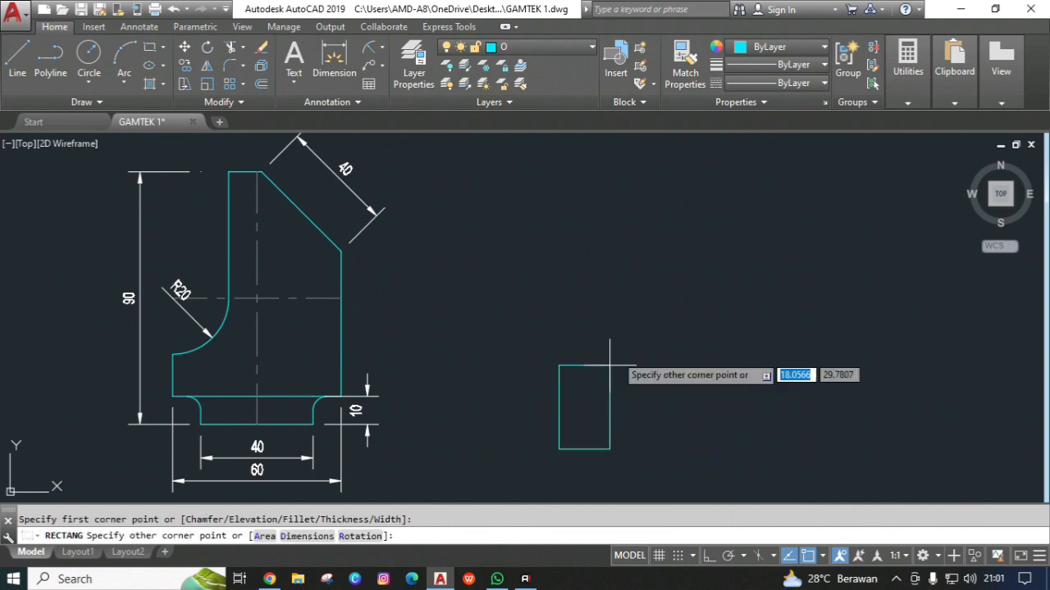
type("@60,90")
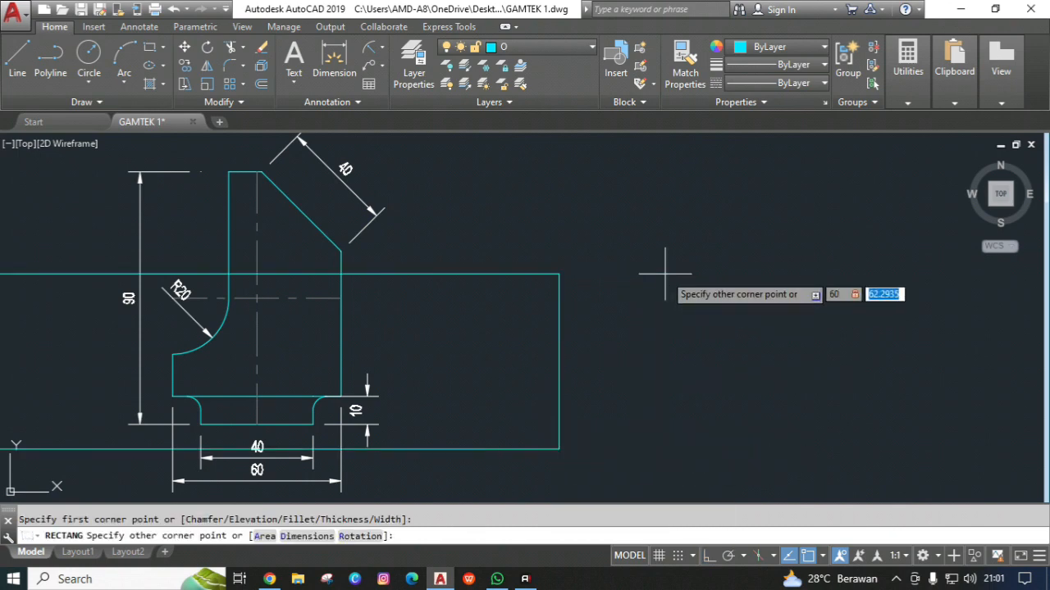
key("Return")
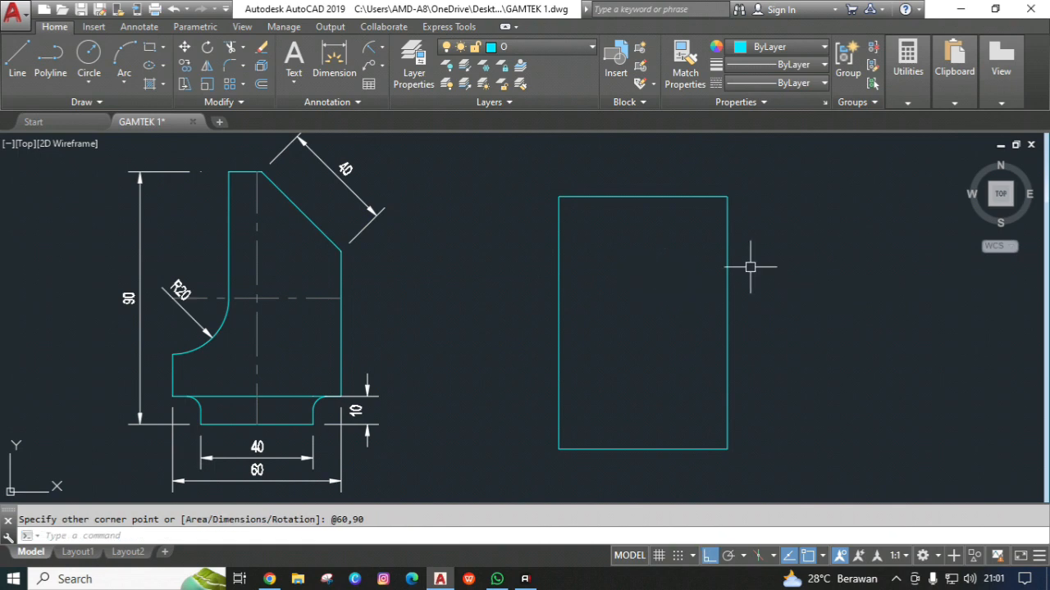
Step: Explode the new rectangle into separate lines
middle_click_drag(656, 382, 651, 375)
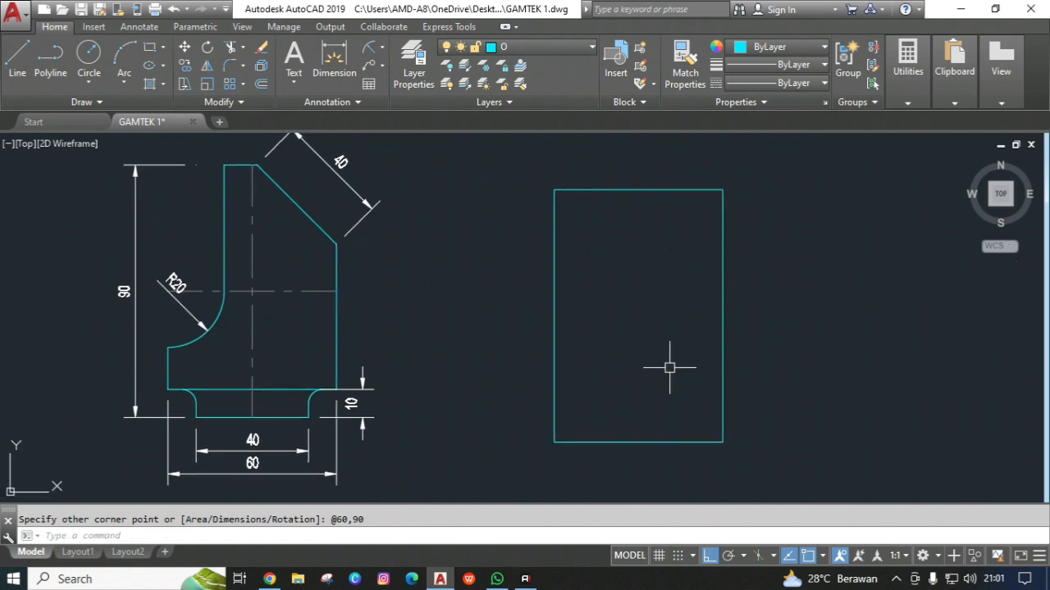
left_click(627, 307)
left_click(505, 280)
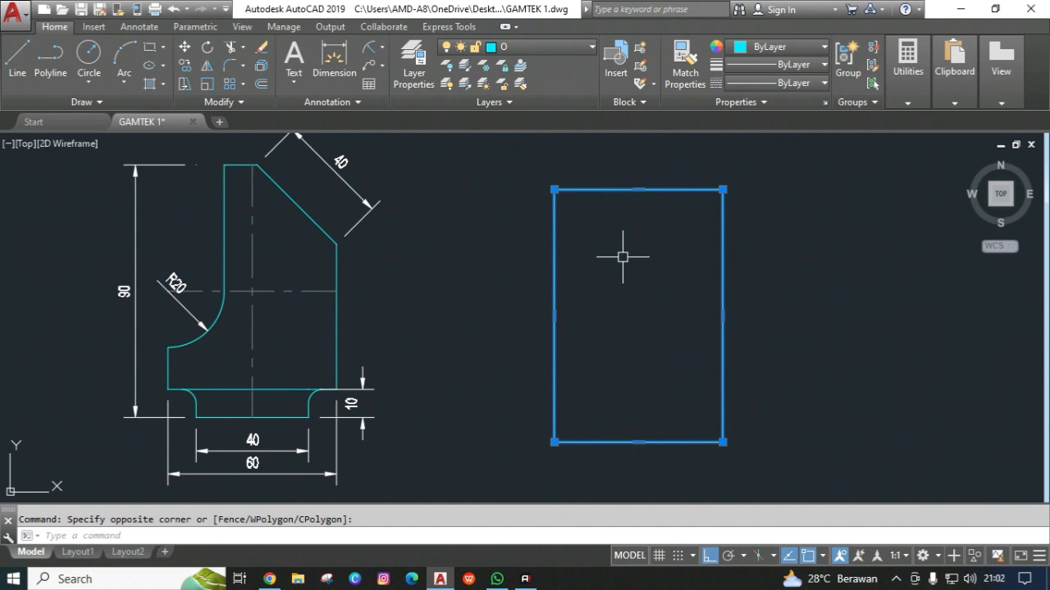
key("Escape")
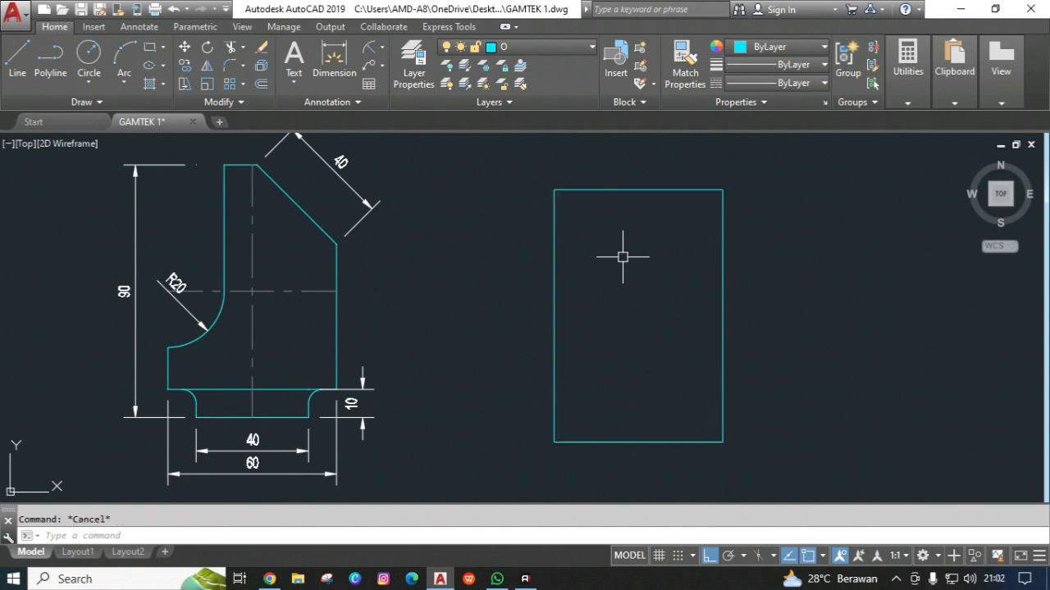
key("Return")
left_click(556, 251)
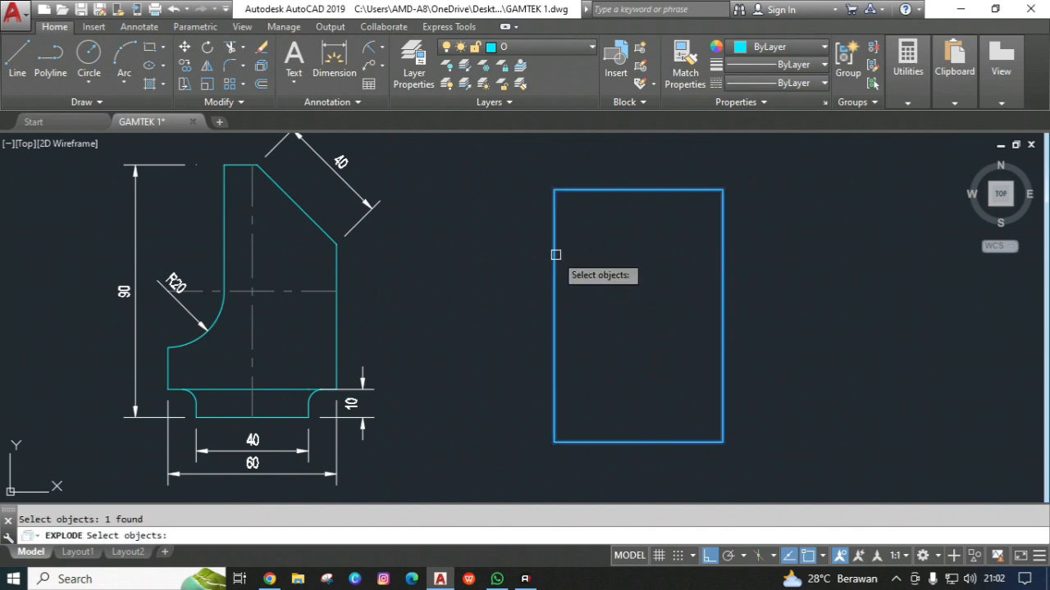
key("Return")
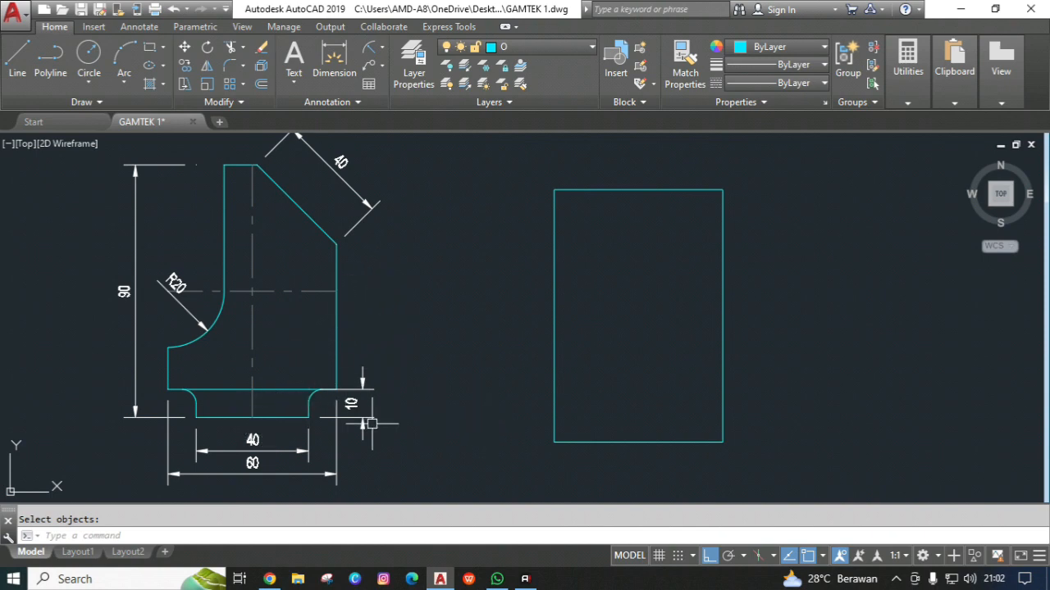
Step: Offset the rectangle's bottom edge 10 upward, into the shape
scroll(343, 410, "up", 3)
scroll(410, 365, "down", 3)
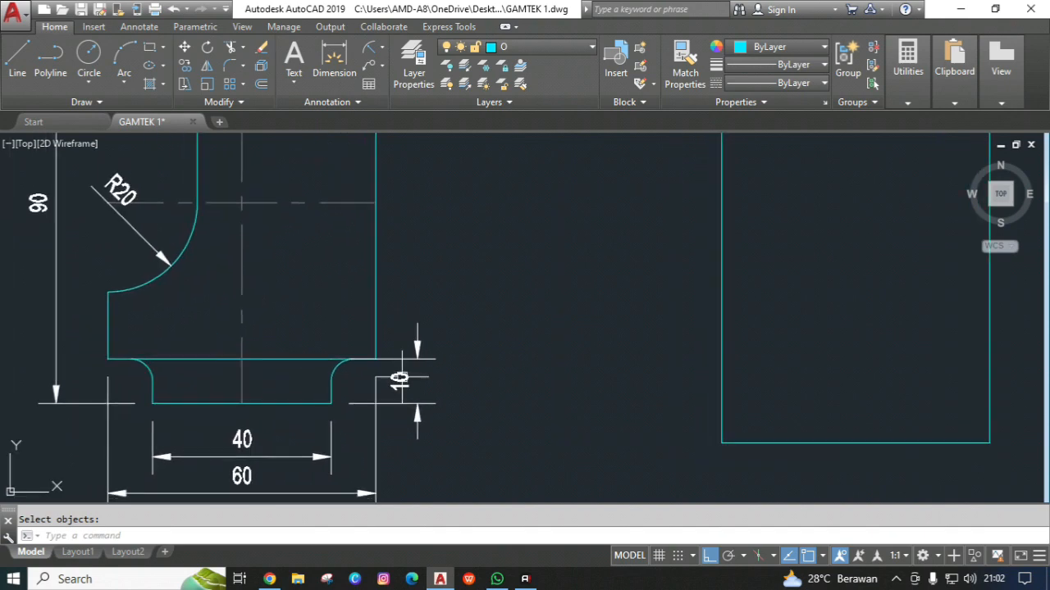
middle_click_drag(656, 415, 652, 414)
type("o")
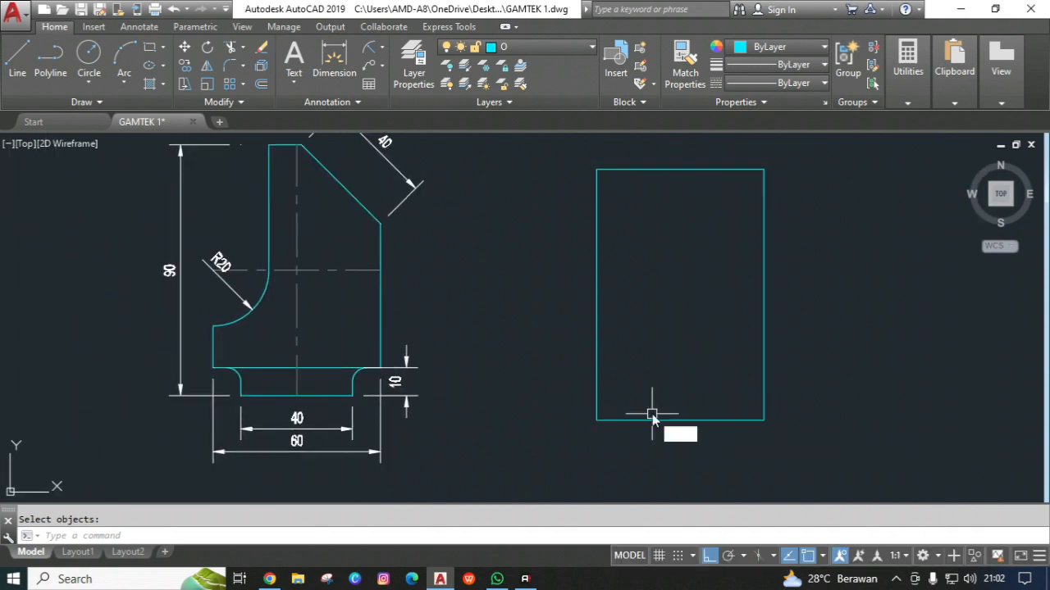
key("Return")
type("10")
key("Return")
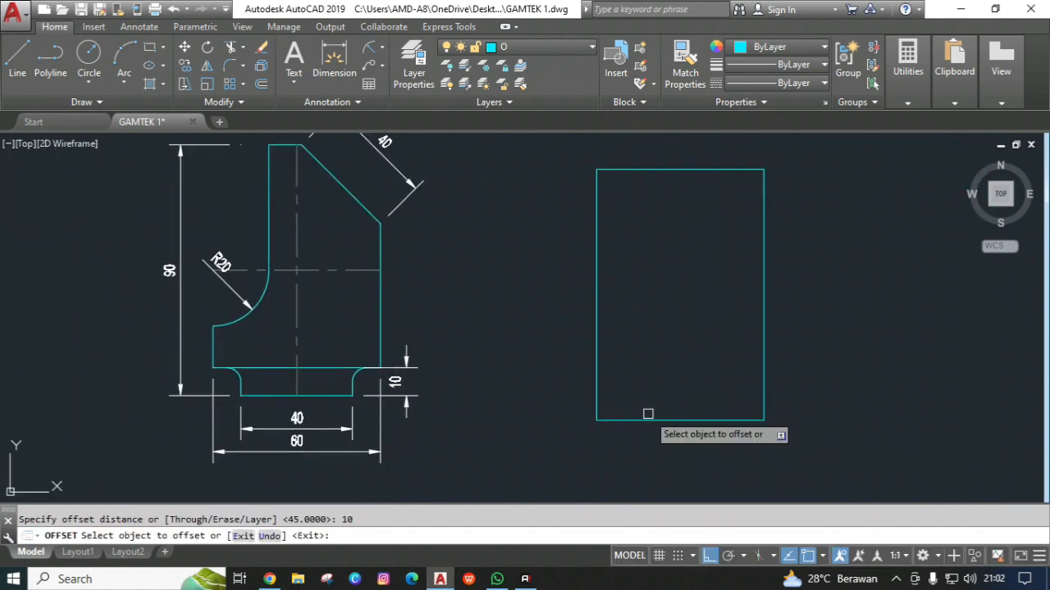
left_click(647, 420)
left_click(742, 344)
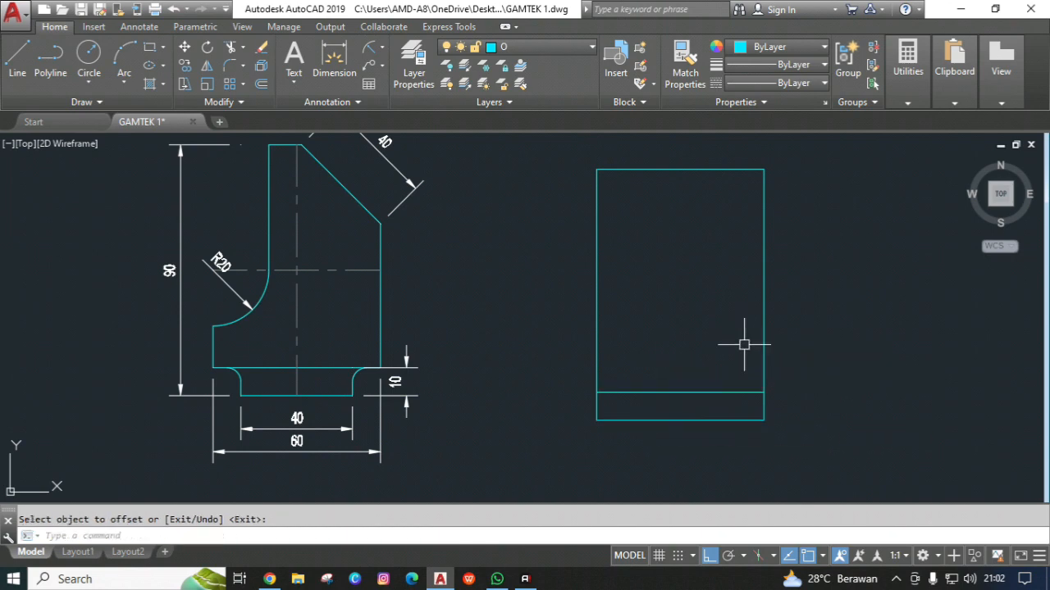
Step: Add a radius dimension to the small lower-left arc of the reference drawing, placing its text above the arc
middle_click_drag(739, 406, 733, 404)
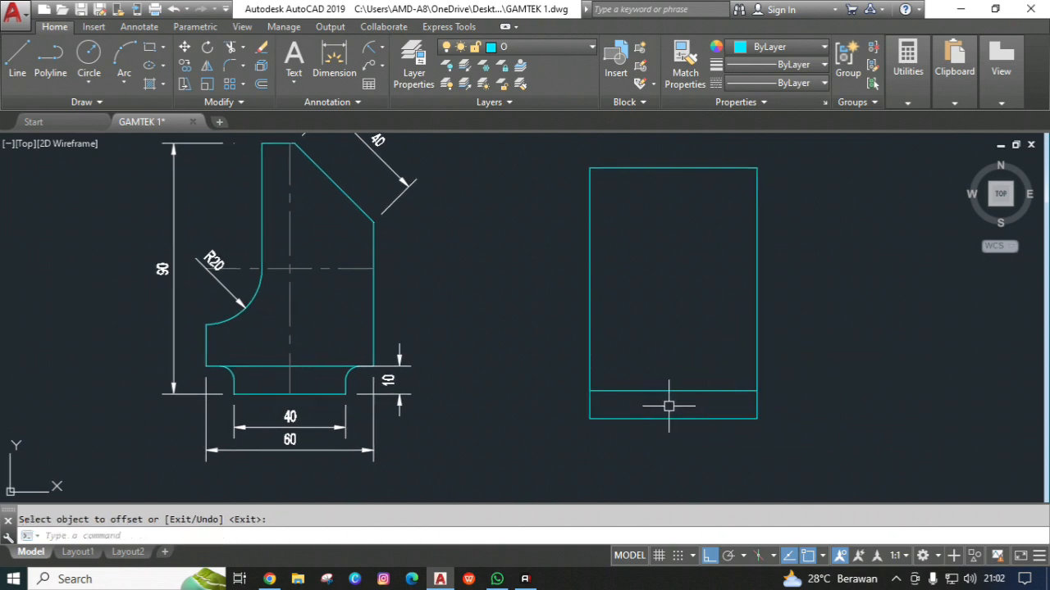
left_click(334, 374)
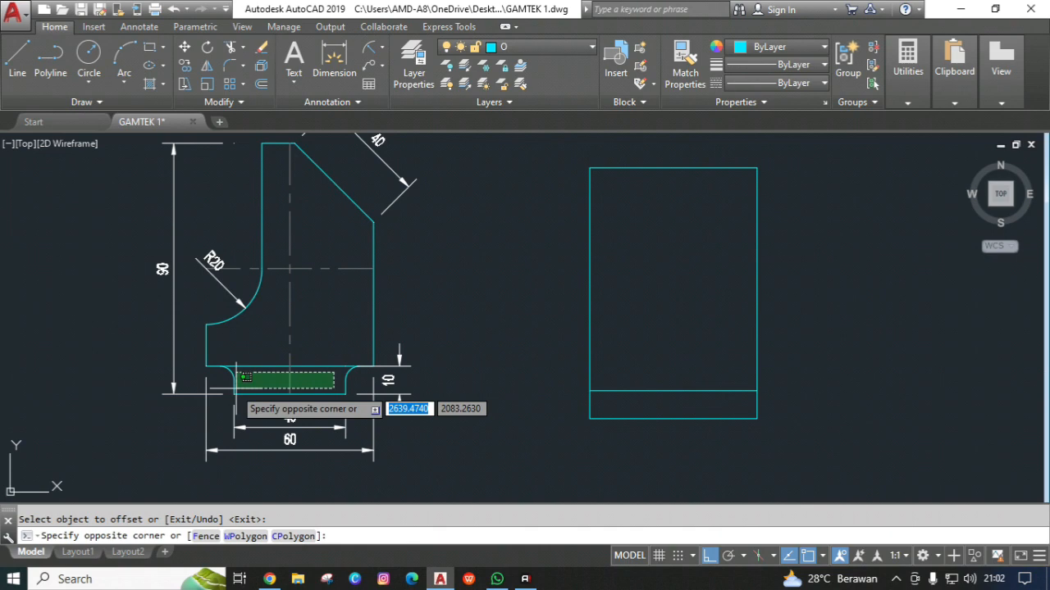
left_click(308, 380)
middle_click_drag(254, 383, 257, 383)
scroll(246, 380, "up", 2)
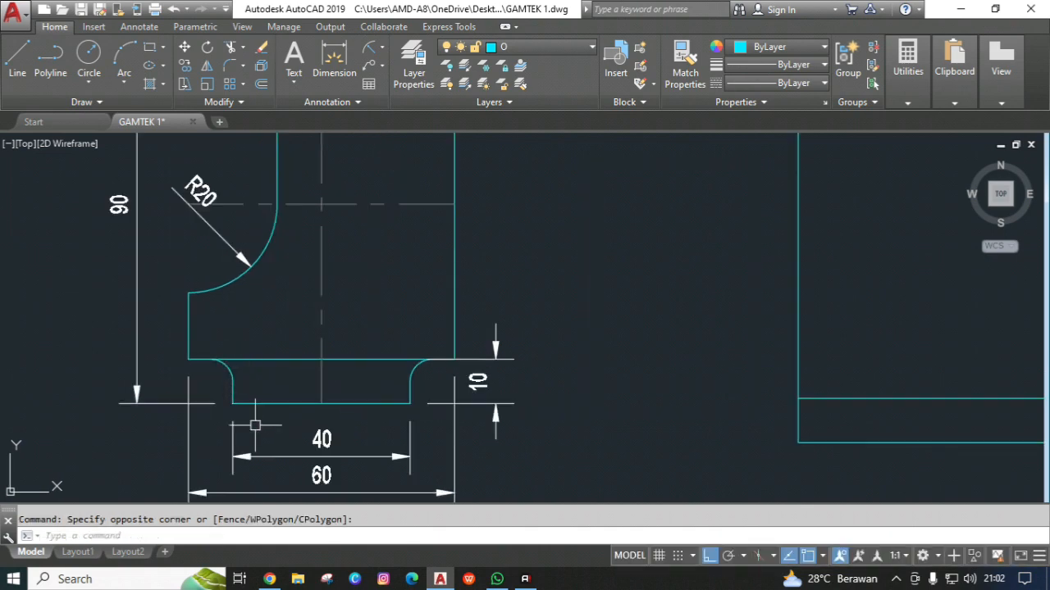
scroll(215, 372, "down", 2)
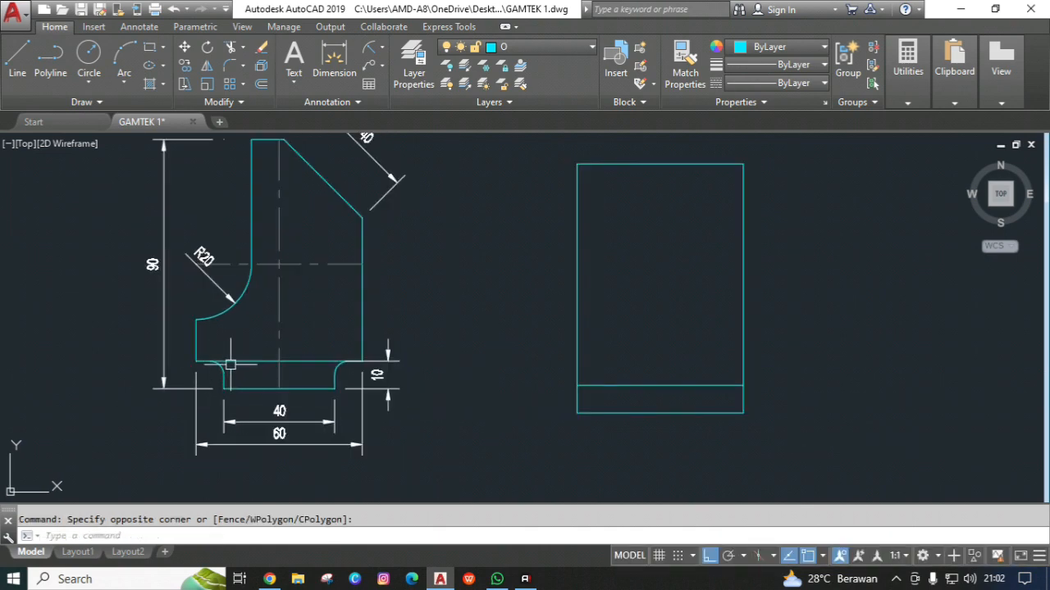
scroll(232, 364, "up", 2)
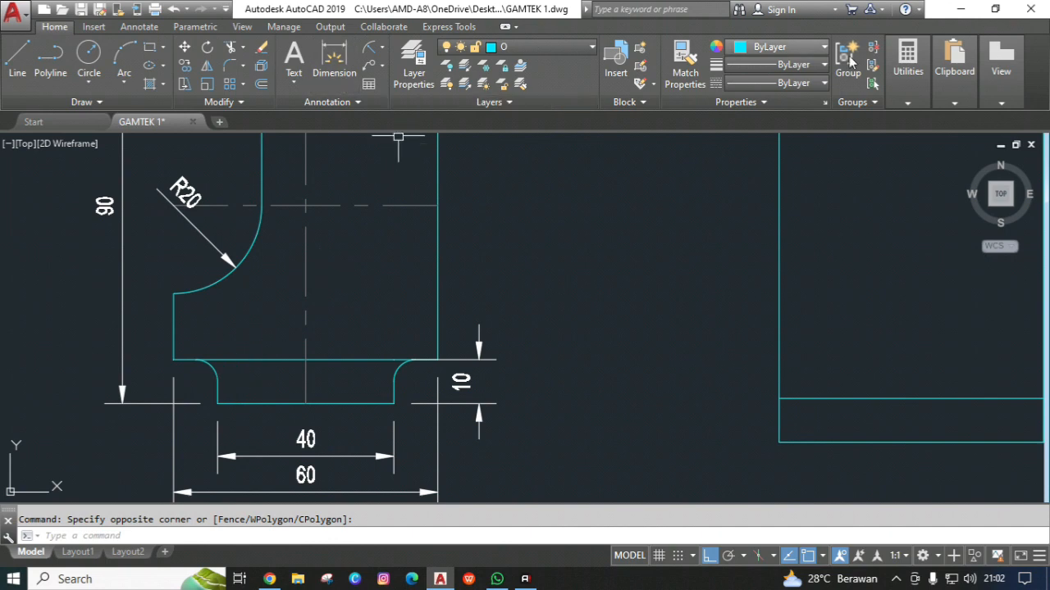
left_click(369, 47)
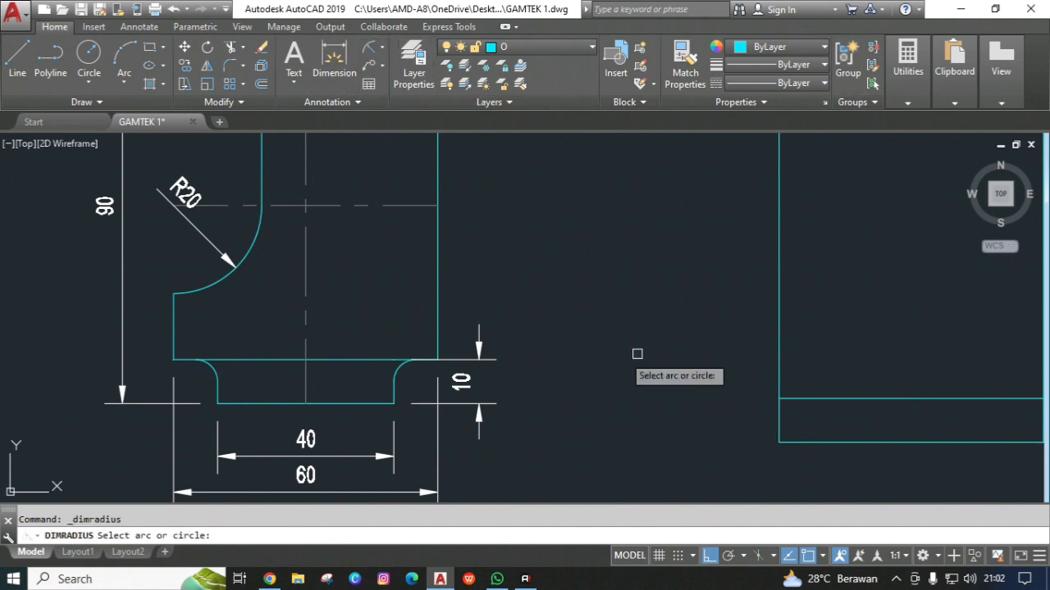
left_click(210, 366)
scroll(236, 348, "up", 3)
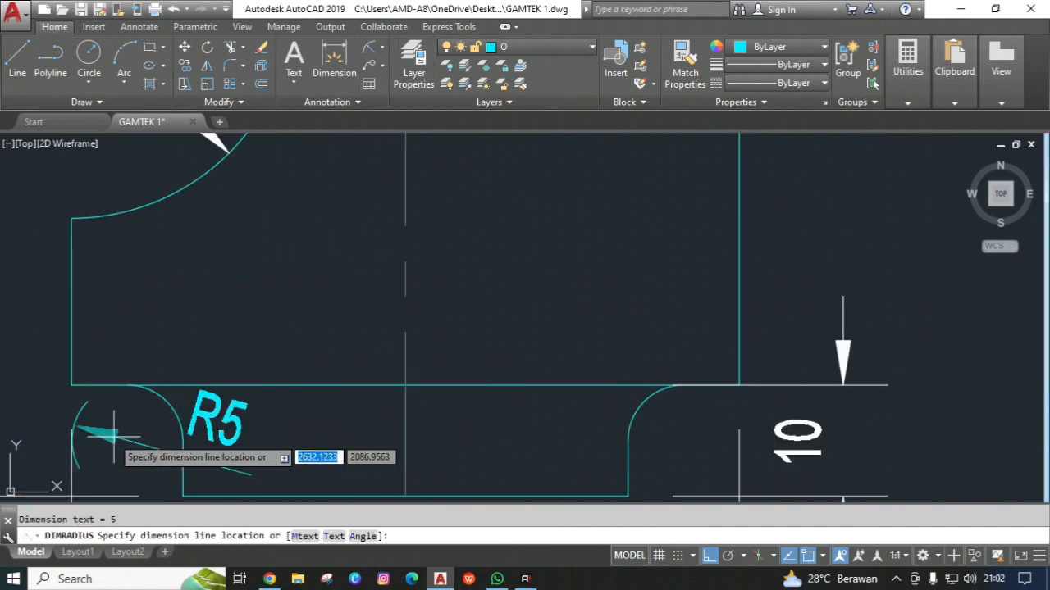
mouse_move(185, 427)
middle_mouse_down()
mouse_move(251, 352)
mouse_move(314, 352)
middle_mouse_up()
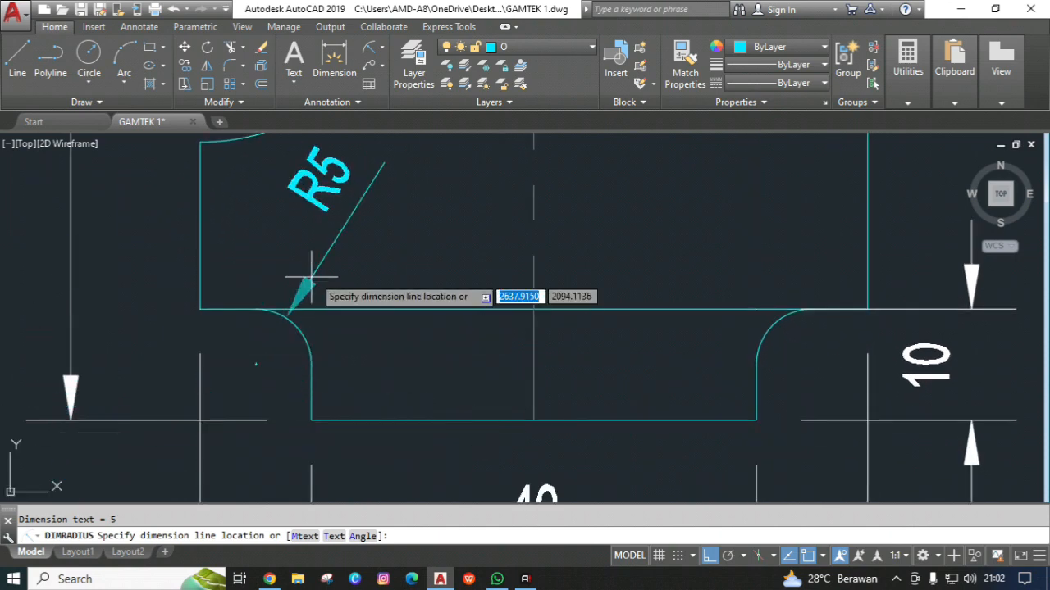
scroll(348, 279, "down", 3)
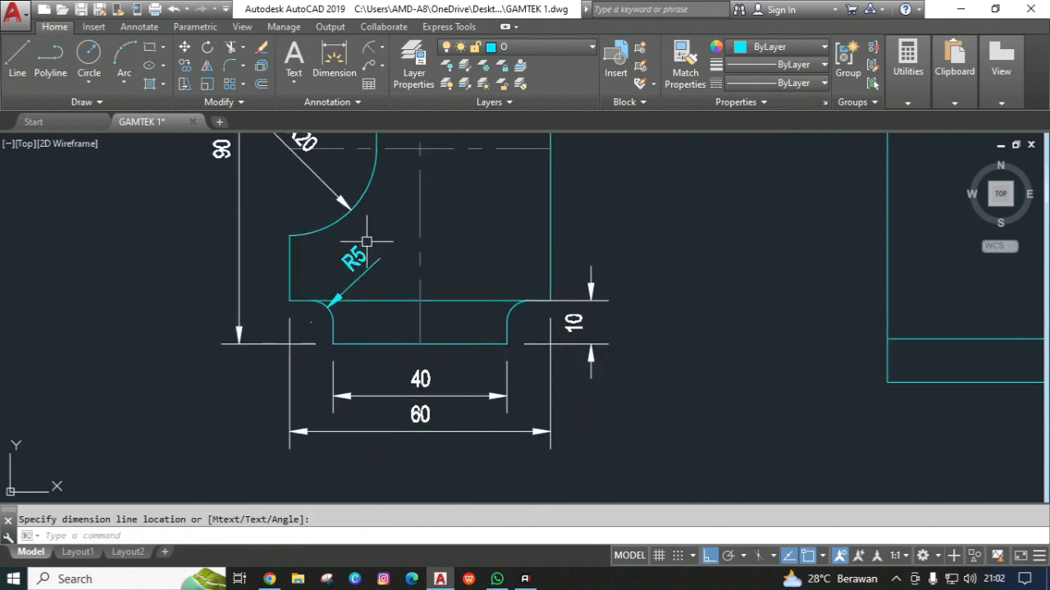
Step: Match the properties of the R20 dimension onto the small arc's radius dimension
type("ma")
key("space")
left_click(339, 200)
left_click(355, 255)
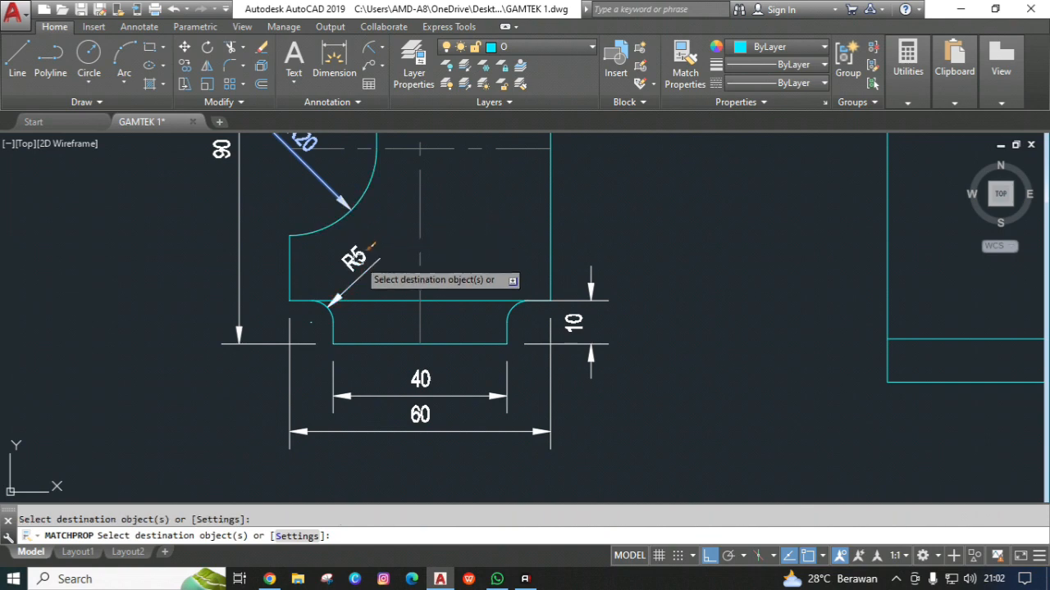
key("space")
Step: Offset the exploded rectangle's left and right edges 10 inward
middle_click_drag(380, 280, 375, 297)
scroll(374, 295, "up", 1)
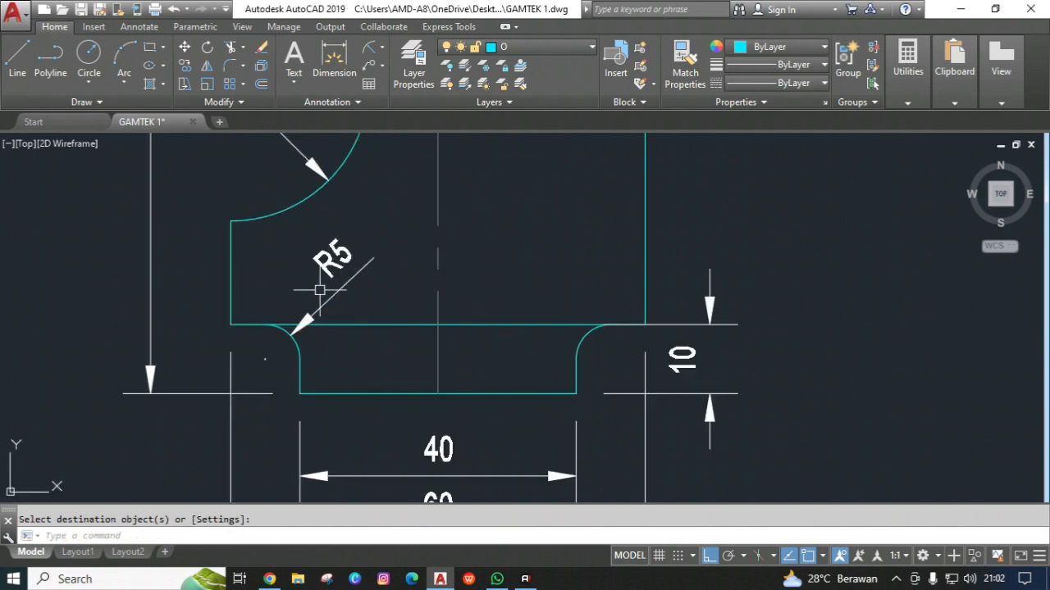
scroll(316, 289, "down", 4)
scroll(508, 304, "up", 2)
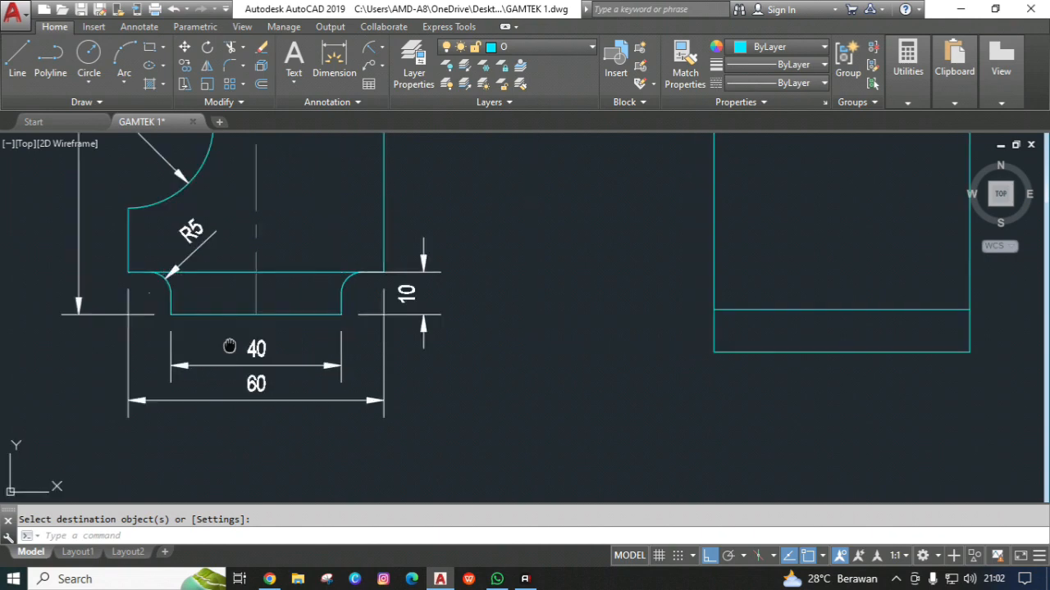
scroll(232, 344, "up", 2)
key("Escape")
type("o")
key("Return")
type("10")
key("Return")
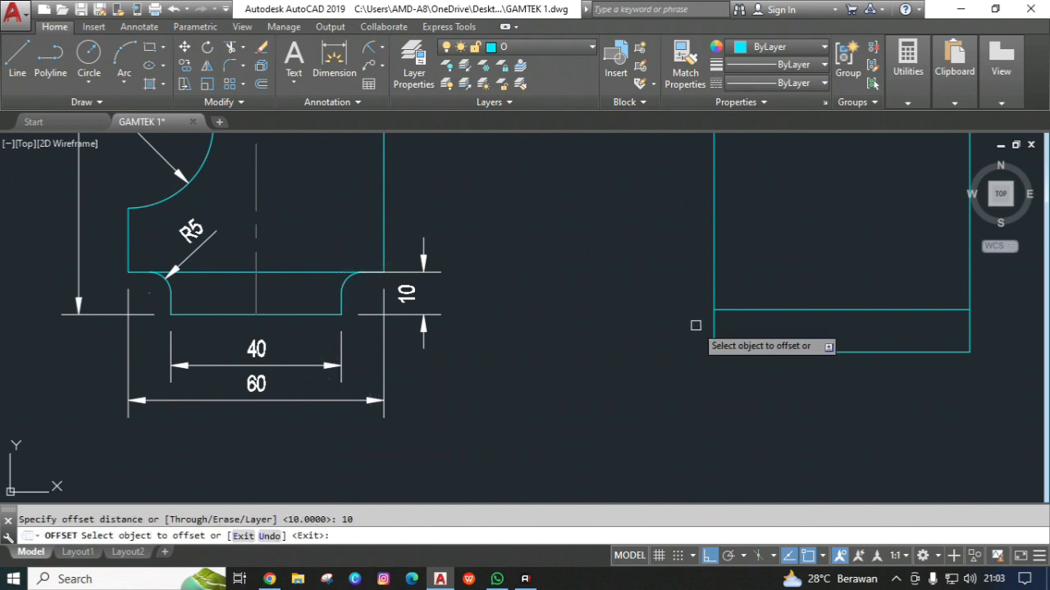
left_click(714, 270)
left_click(779, 274)
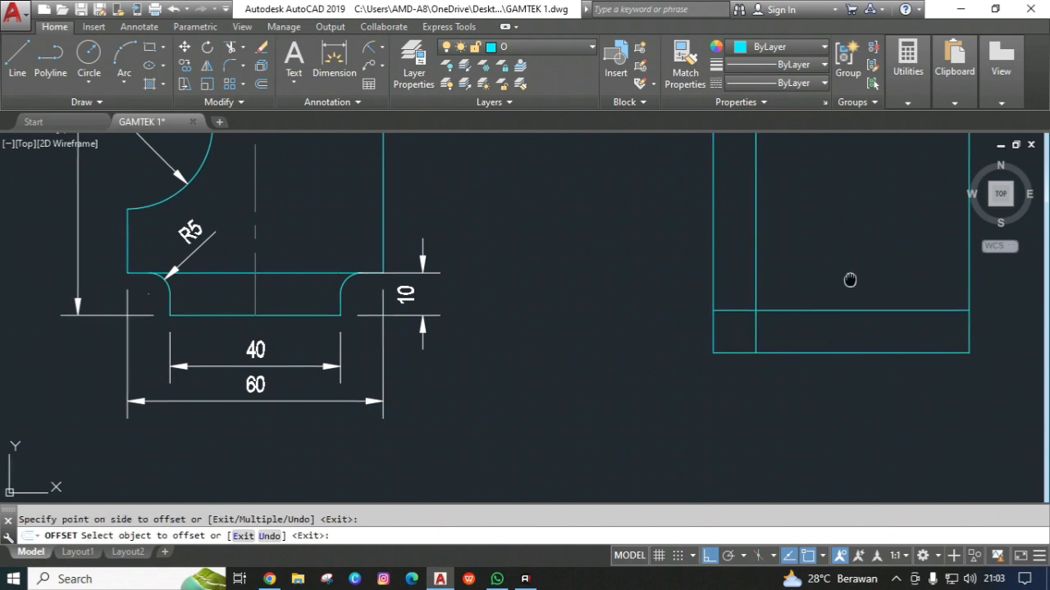
middle_click_drag(785, 279, 713, 290)
left_click(897, 286)
left_click(821, 285)
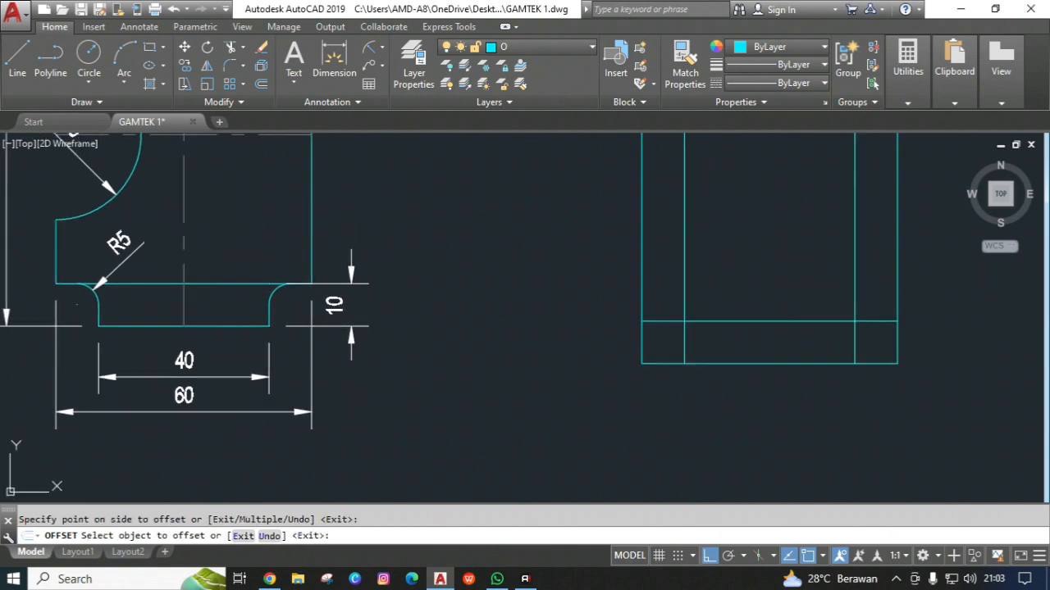
key("Escape")
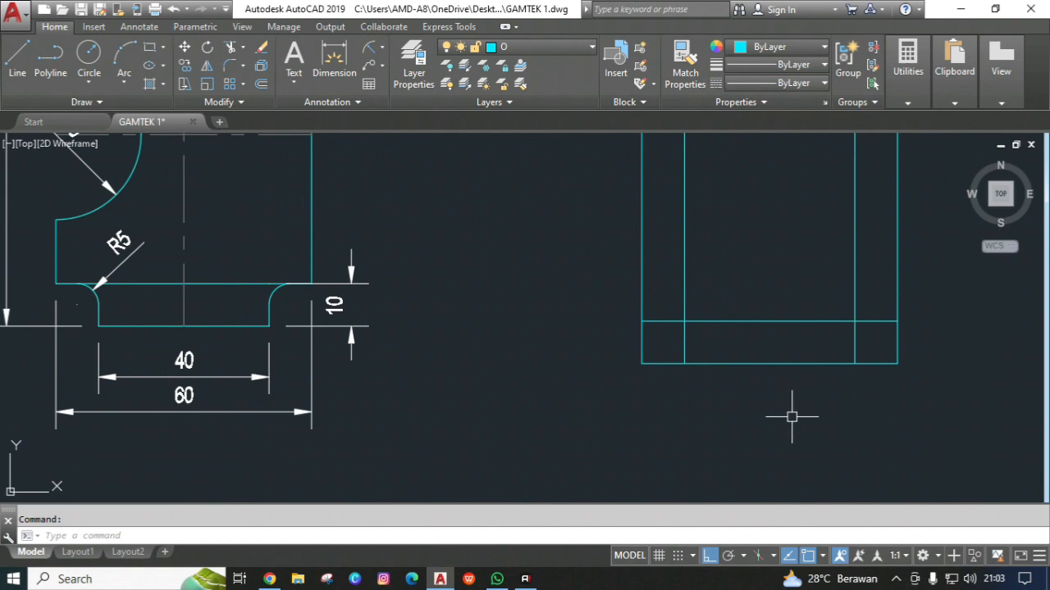
Step: Measure the distance between the two inner vertical lines along the rectangle's bottom edge
type("DI")
key("Return")
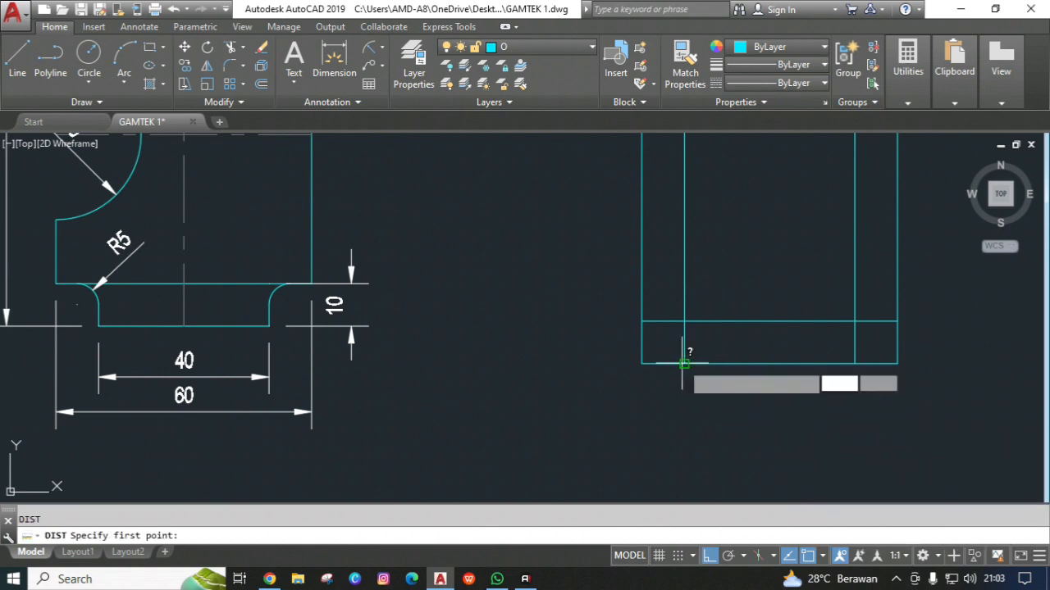
left_click(684, 363)
left_click(851, 363)
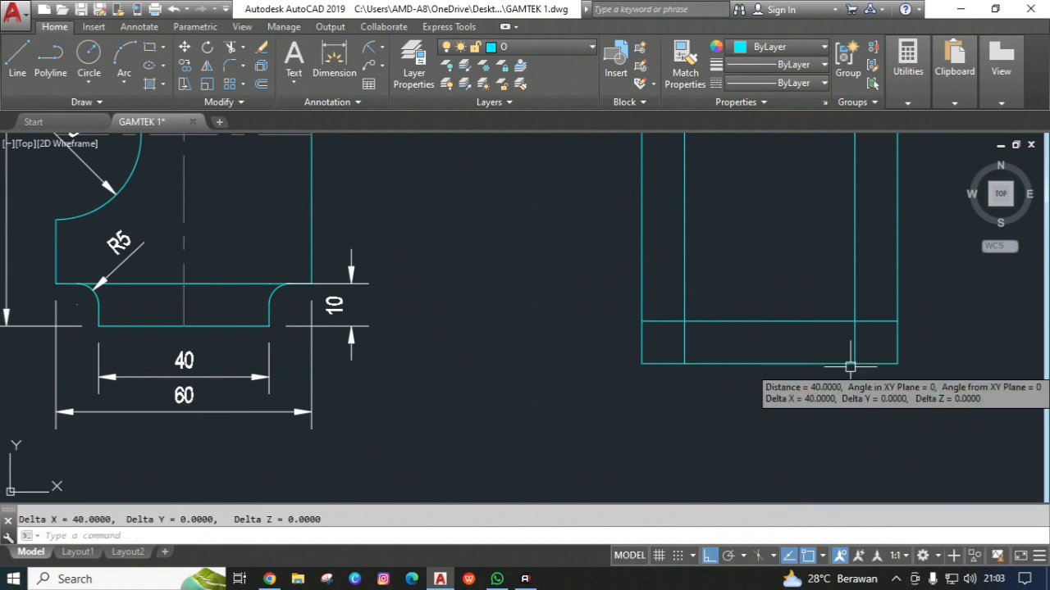
key("Escape")
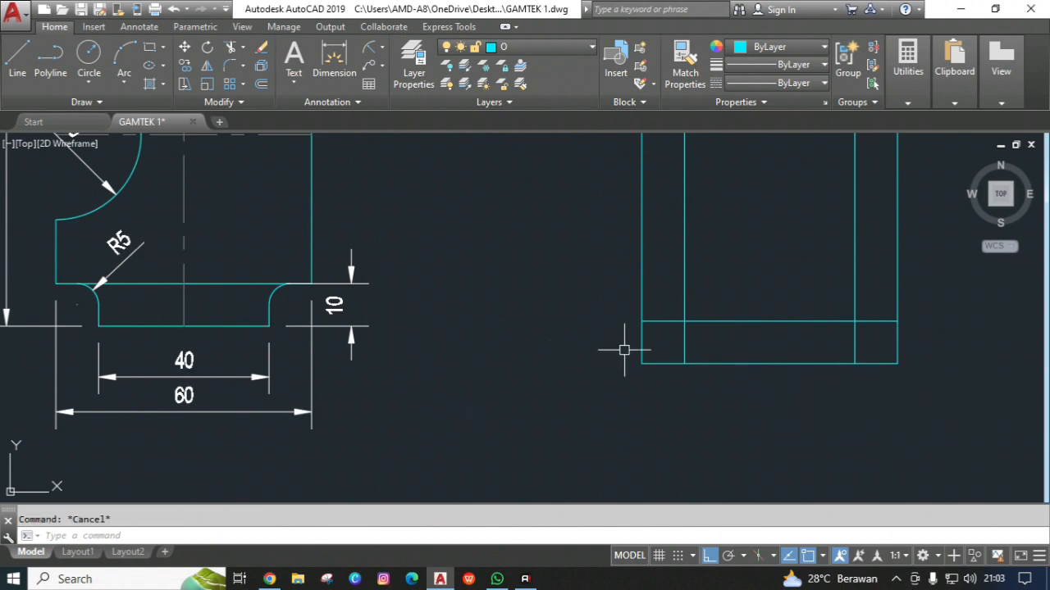
Step: Fillet the corner between the left inner vertical line and the lower horizontal line with a radius of 5
type("f")
key("Return")
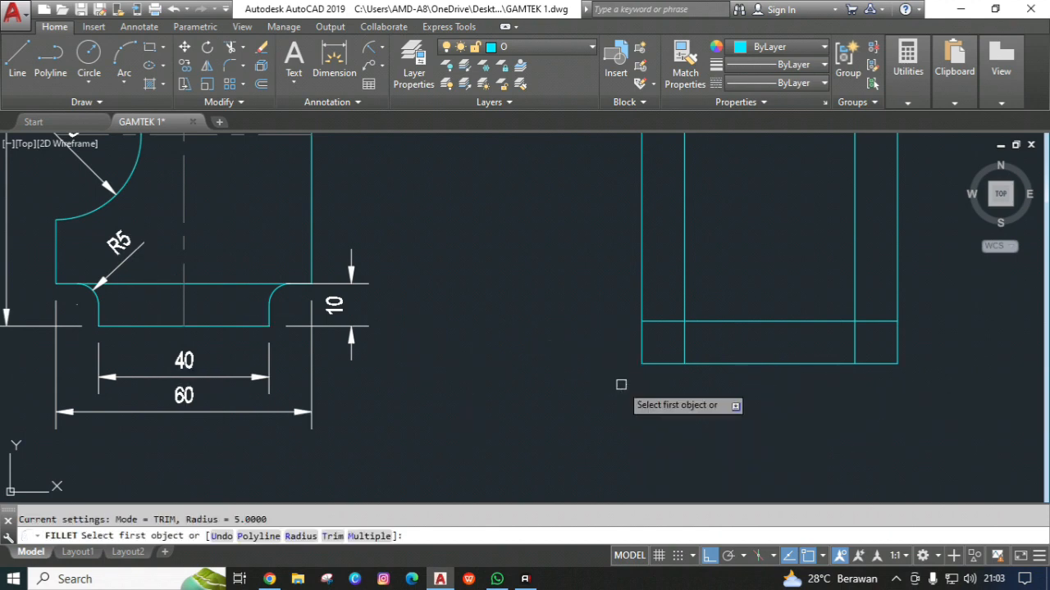
type("R")
key("Return")
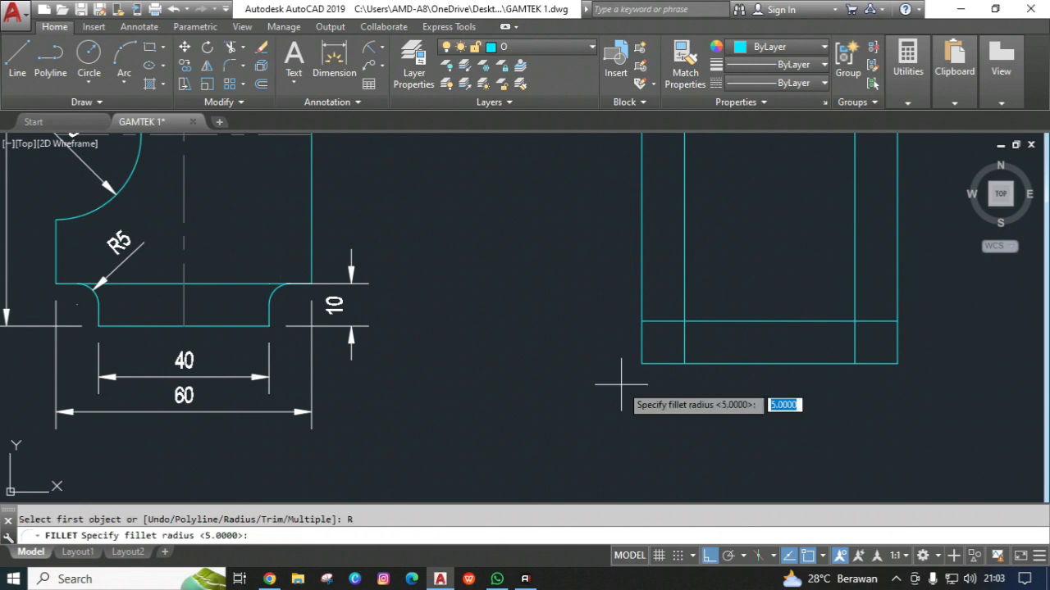
type("5")
key("Return")
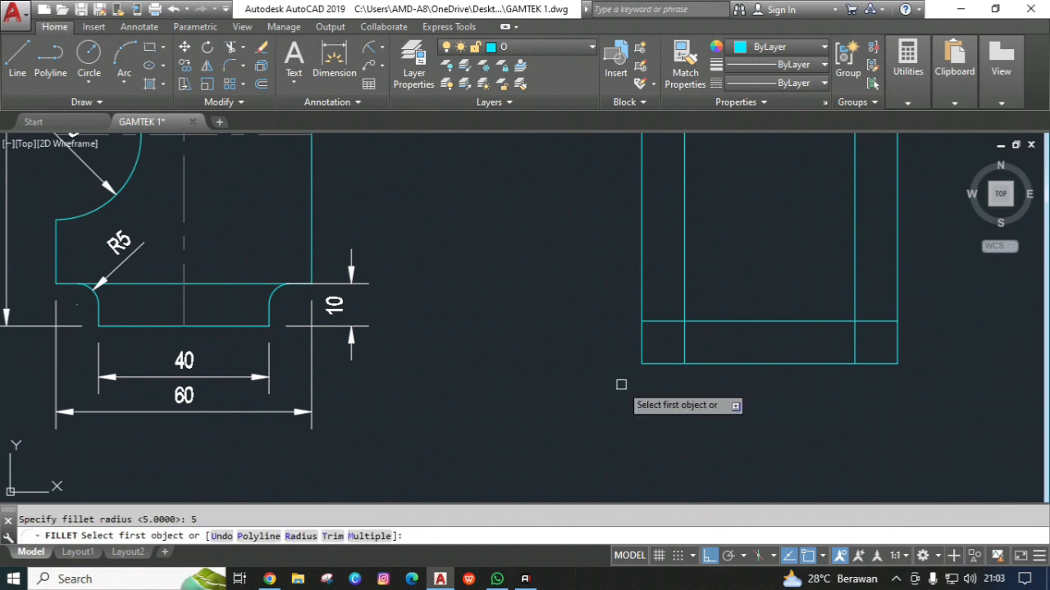
left_click(684, 343)
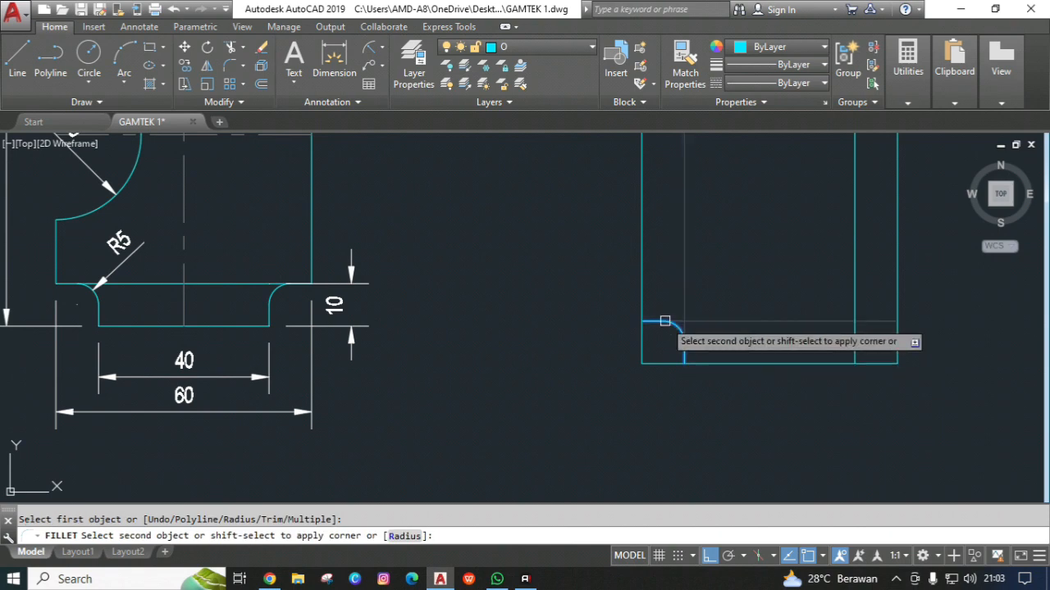
left_click(660, 322)
Step: Mirror the fillet arc and its short horizontal line about the vertical through the bottom edge's midpoint, keeping the originals
middle_click_drag(798, 448, 766, 452)
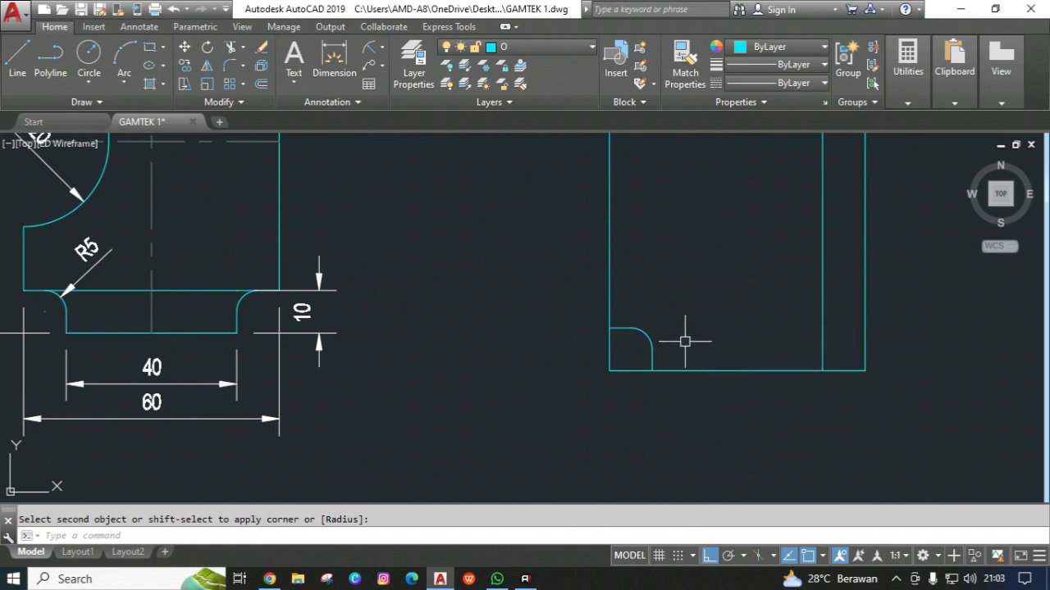
type("MI")
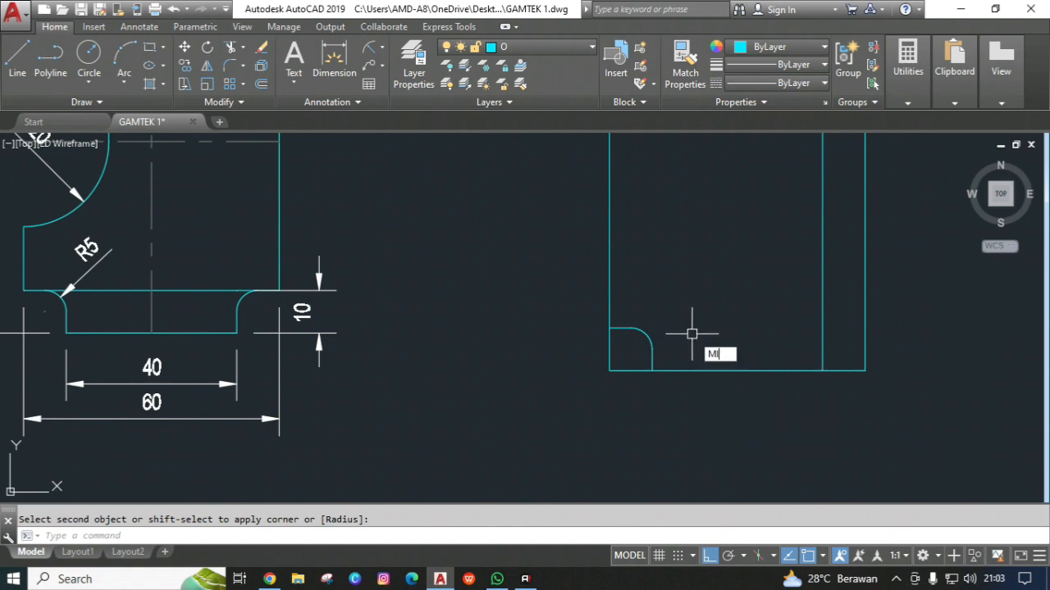
key("Return")
left_click(636, 338)
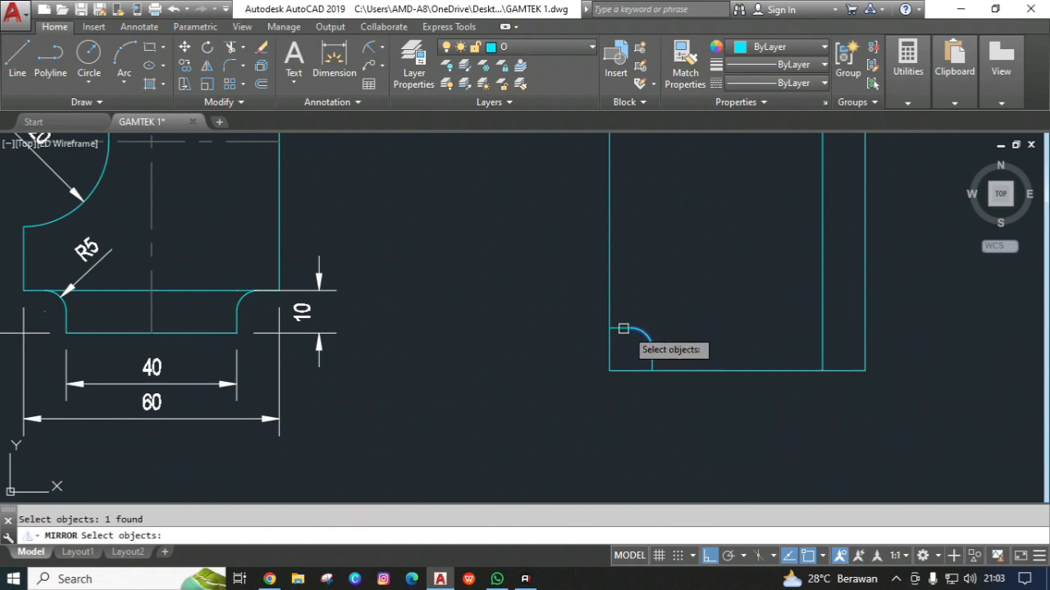
left_click(628, 330)
key("Return")
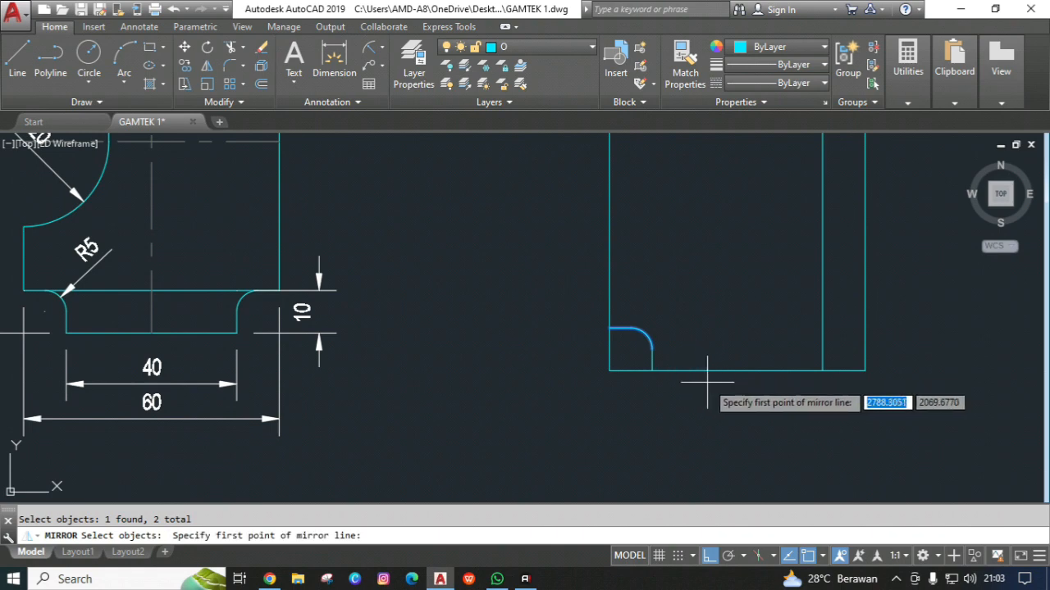
left_click(736, 370)
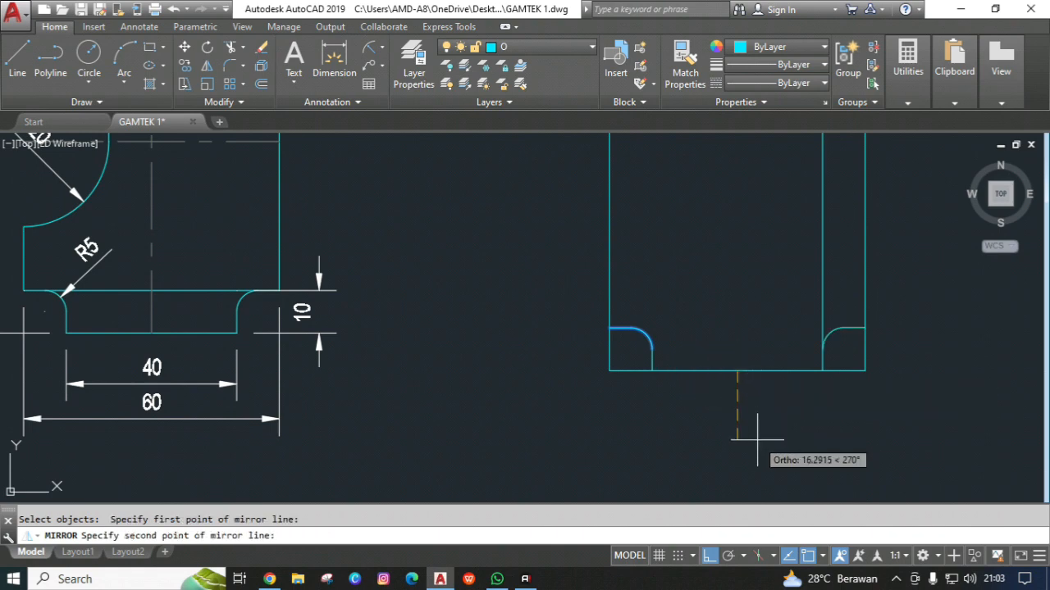
left_click(757, 440)
key("Return")
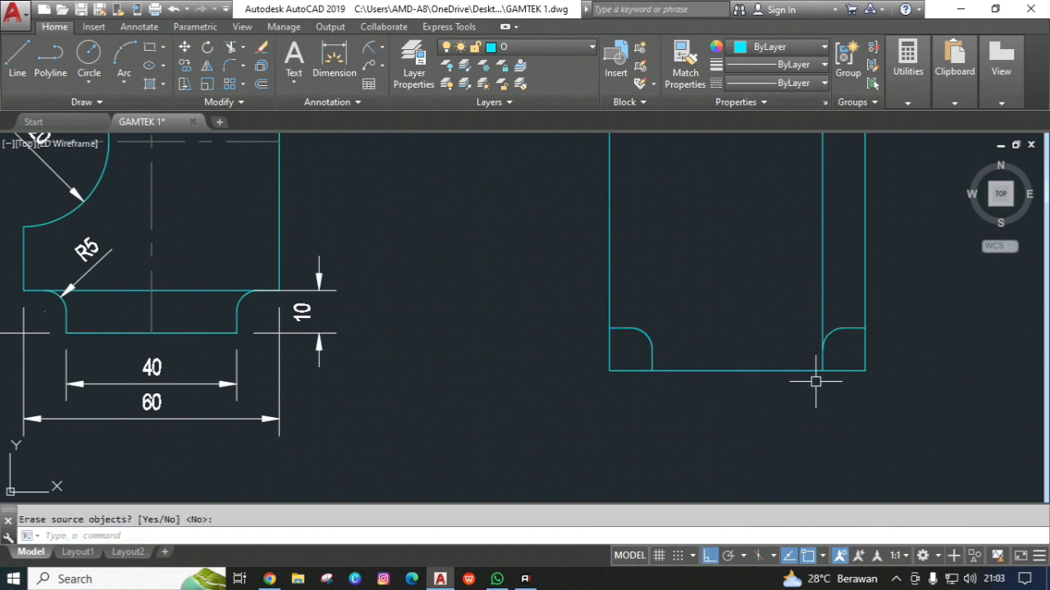
Step: Trim away the part of the right inner vertical line above the mirrored arc
type("tr")
key("Return")
key("Escape")
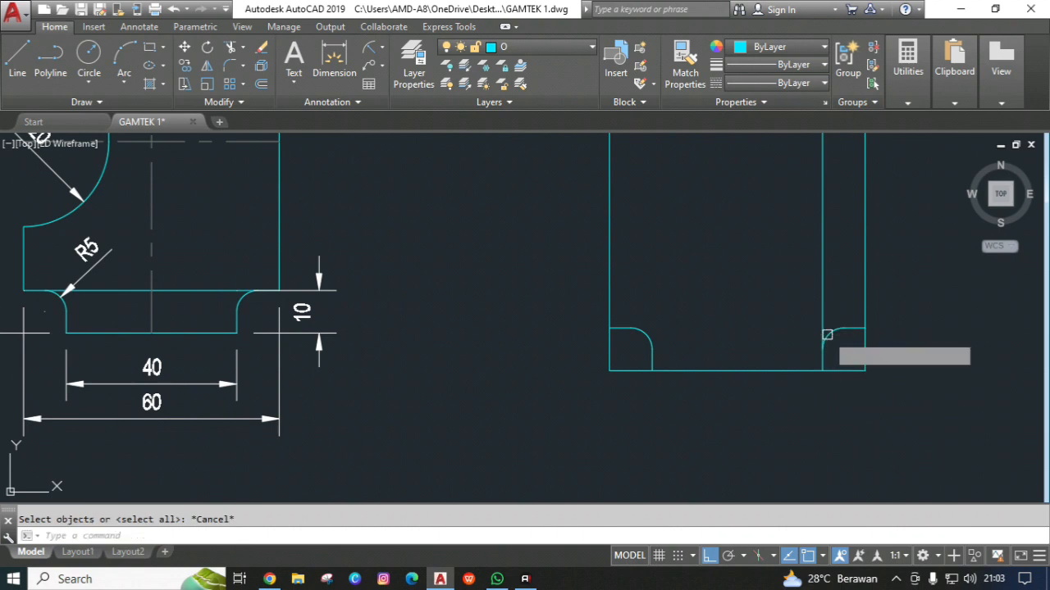
key("Return")
key("Return")
left_click(823, 316)
scroll(740, 378, "down", 2)
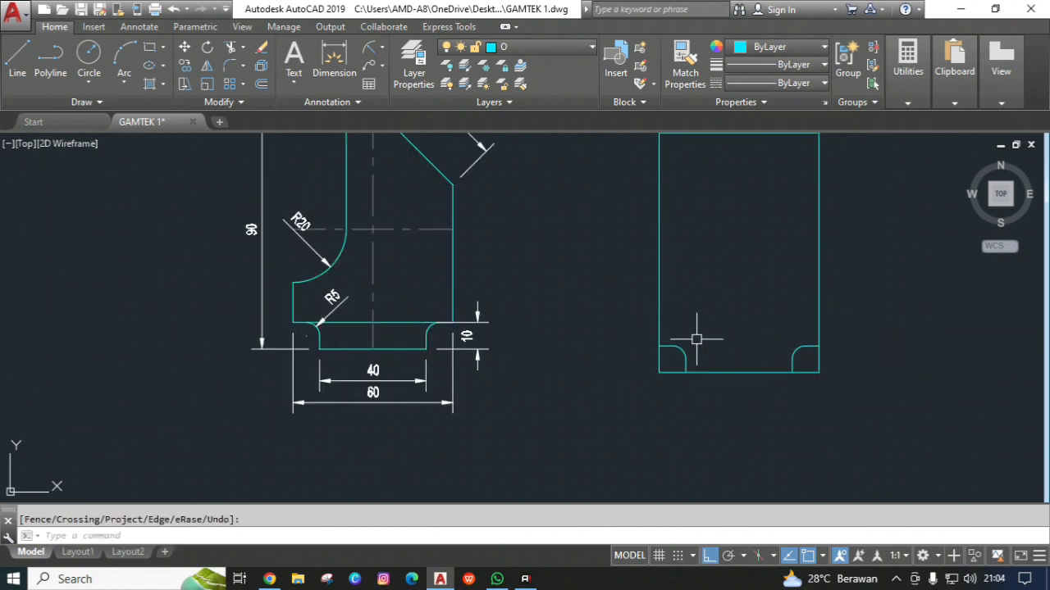
Step: Draw a horizontal line joining the upper ends of the two corner arcs
scroll(696, 340, "up", 5)
type("l")
key("Return")
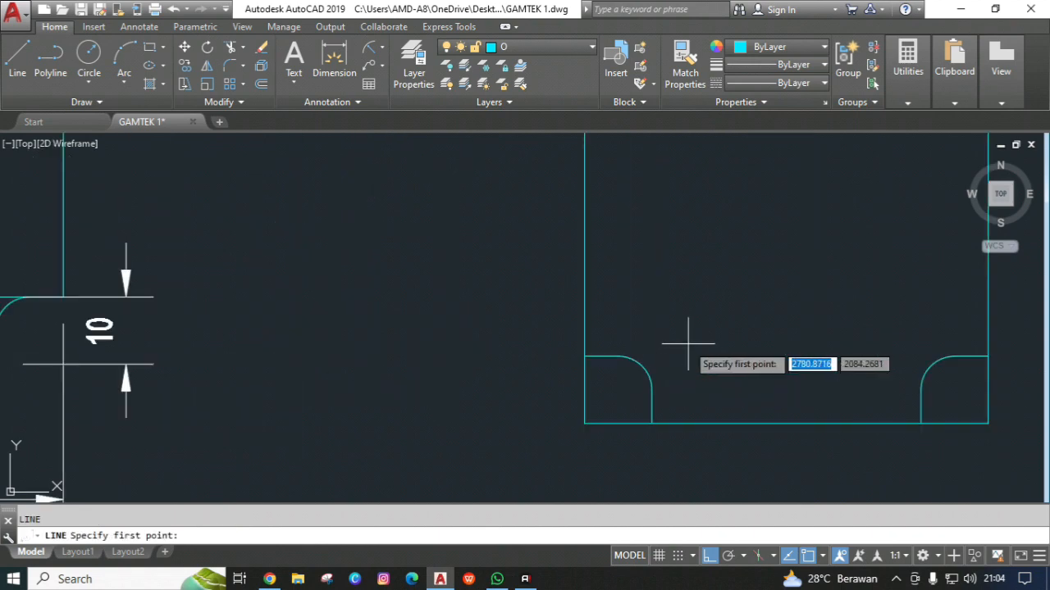
left_click(619, 355)
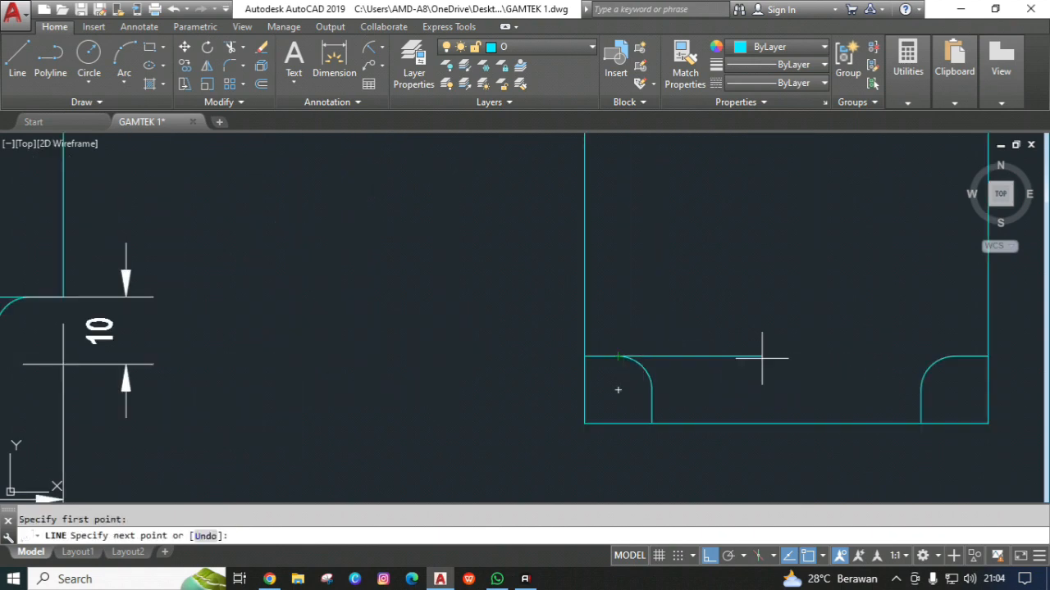
left_click(954, 356)
key("Return")
scroll(809, 389, "down", 2)
middle_click_drag(781, 396, 748, 412)
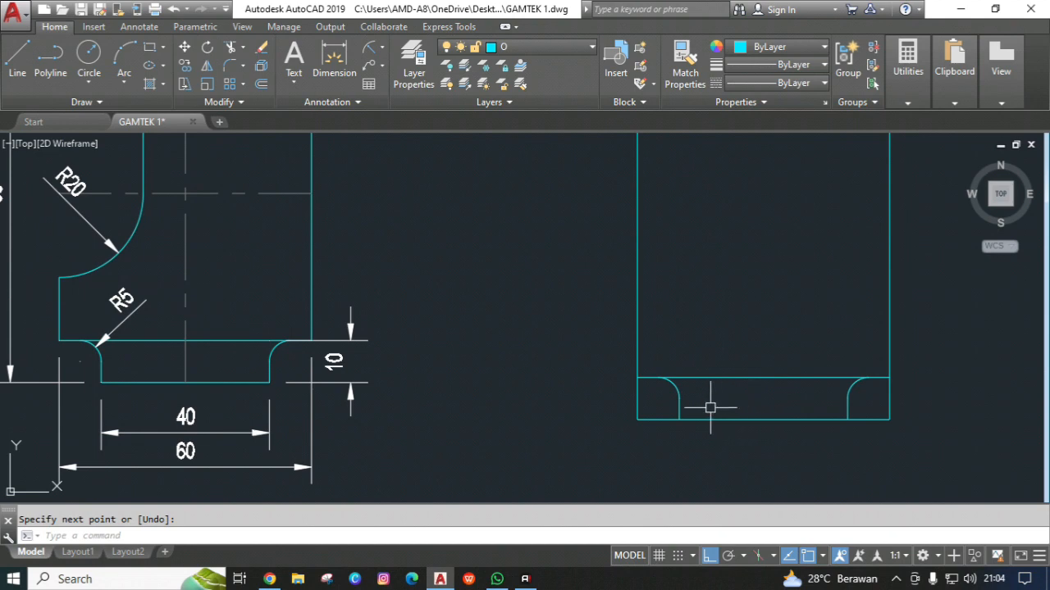
scroll(693, 414, "down", 2)
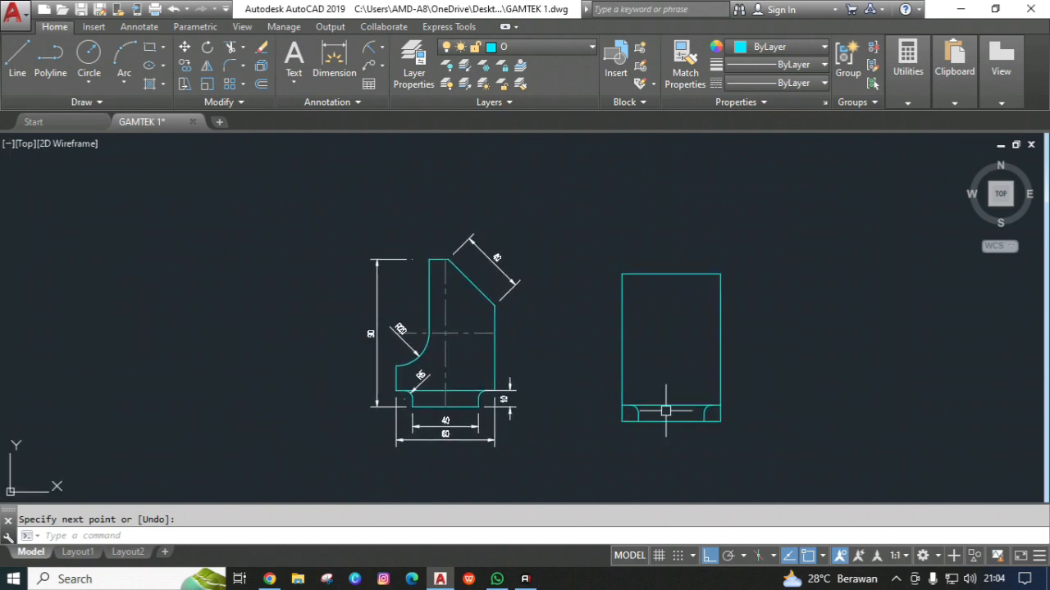
scroll(666, 410, "up", 3)
middle_click_drag(666, 410, 661, 417)
left_click(415, 381)
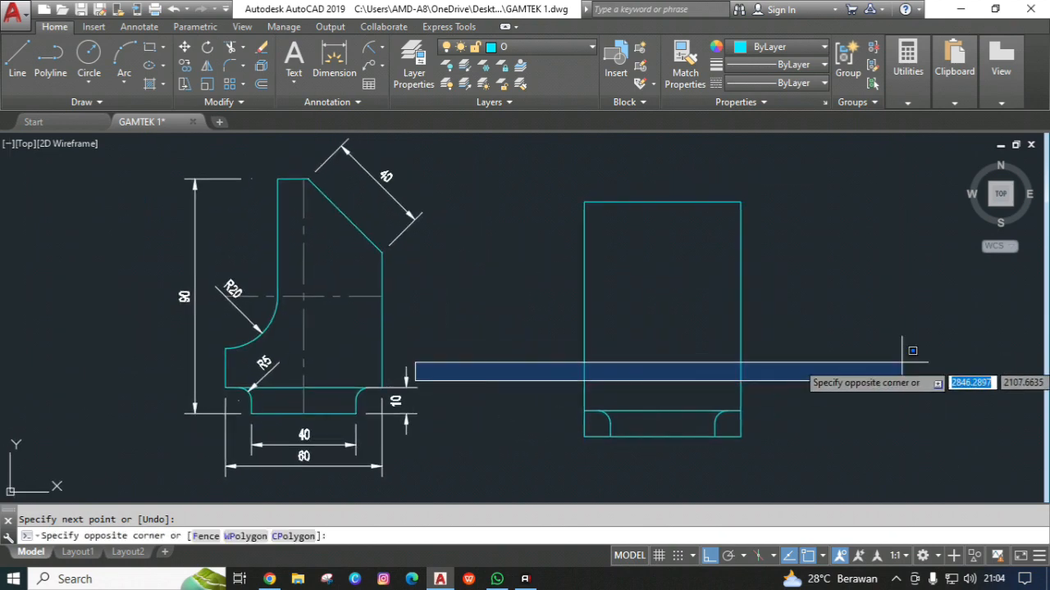
left_click(627, 391)
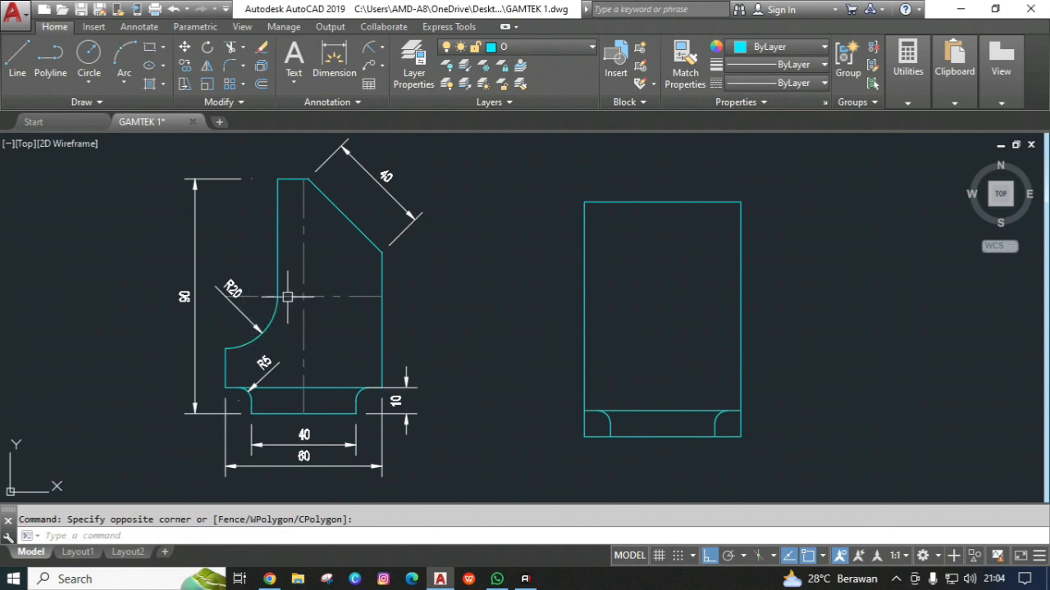
scroll(279, 308, "up", 1)
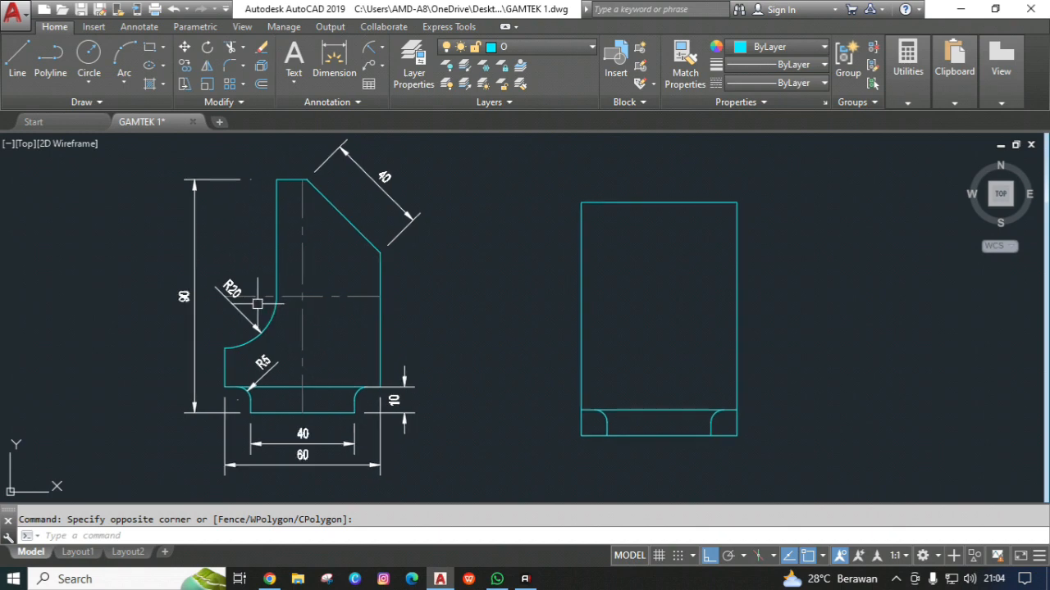
scroll(220, 305, "up", 2)
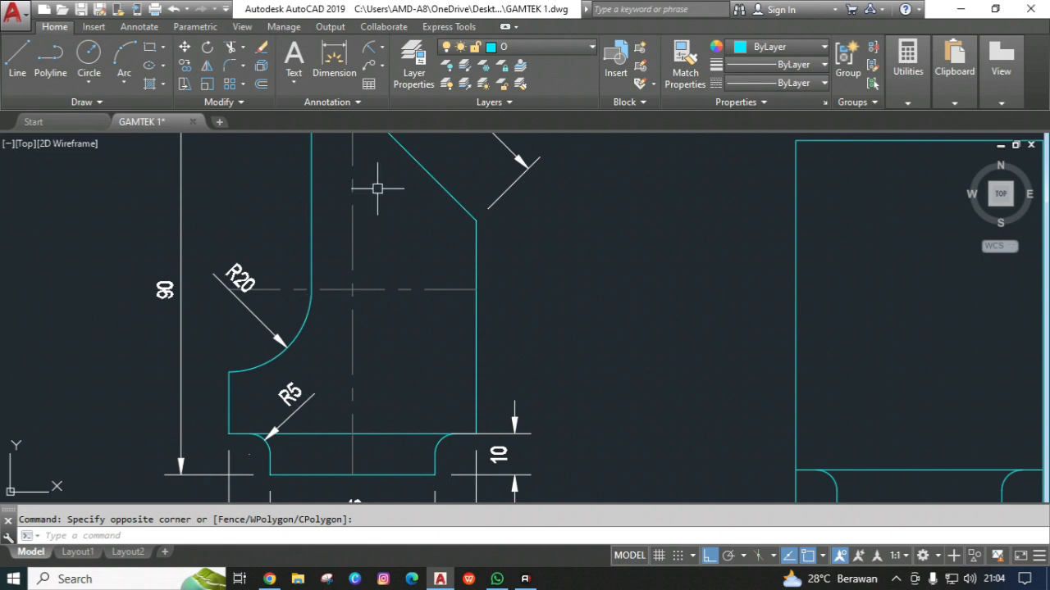
left_click(382, 48)
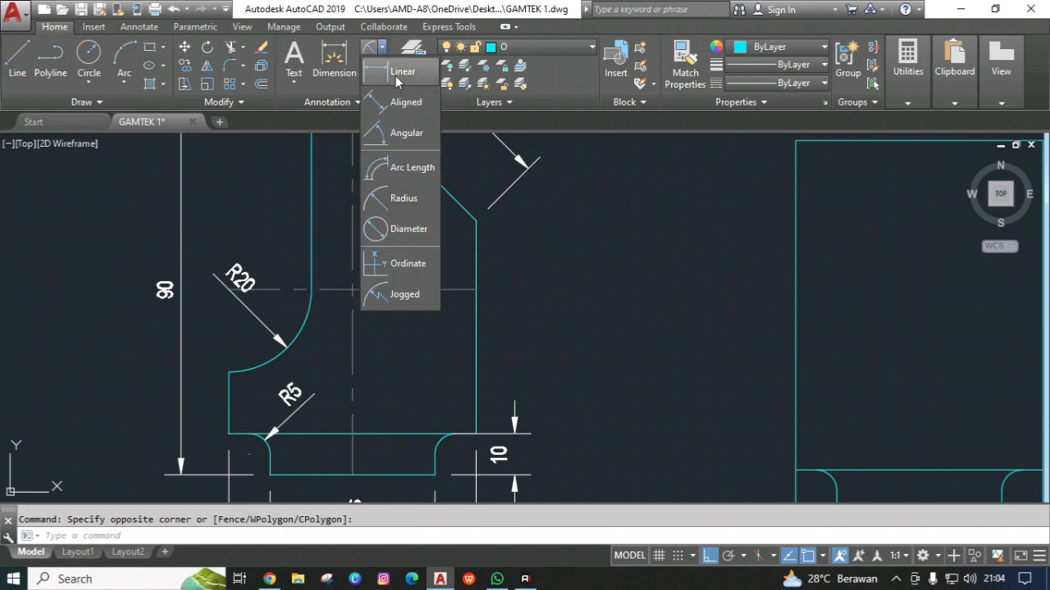
left_click(384, 72)
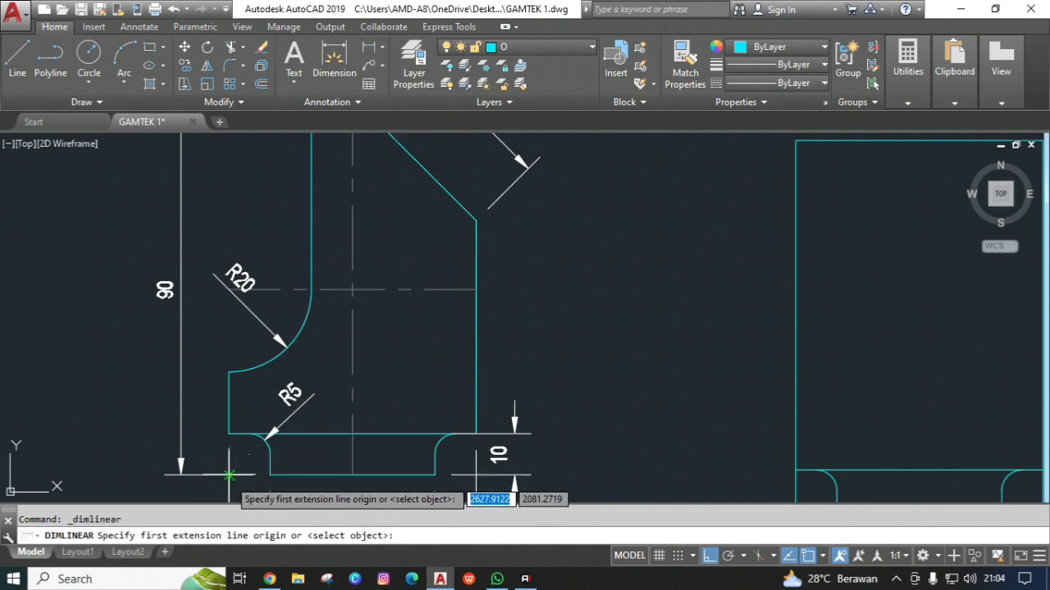
left_click(230, 434)
left_click(231, 292)
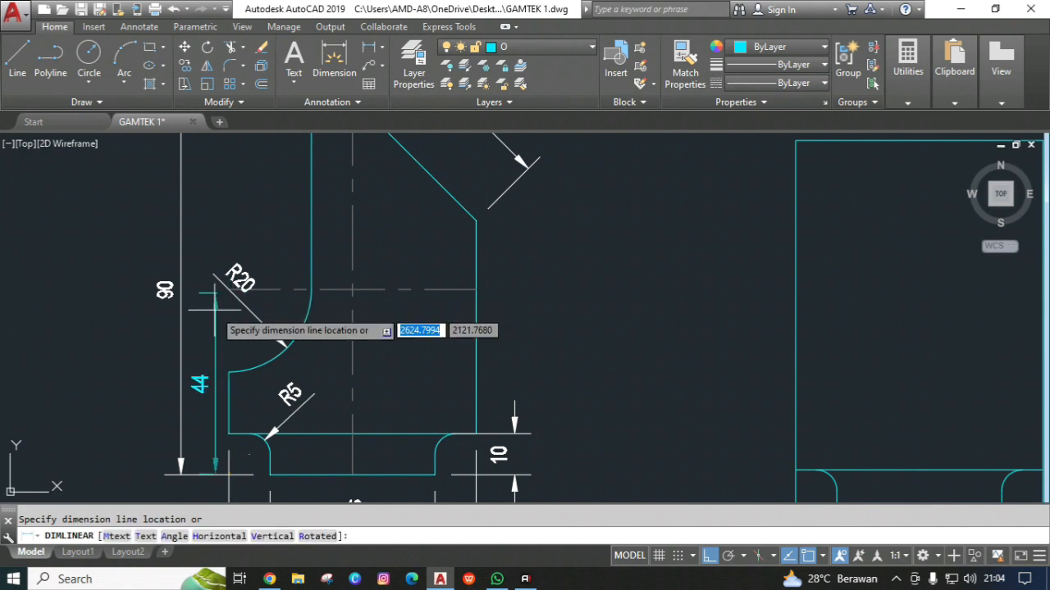
middle_click_drag(237, 347, 241, 345)
key("Escape")
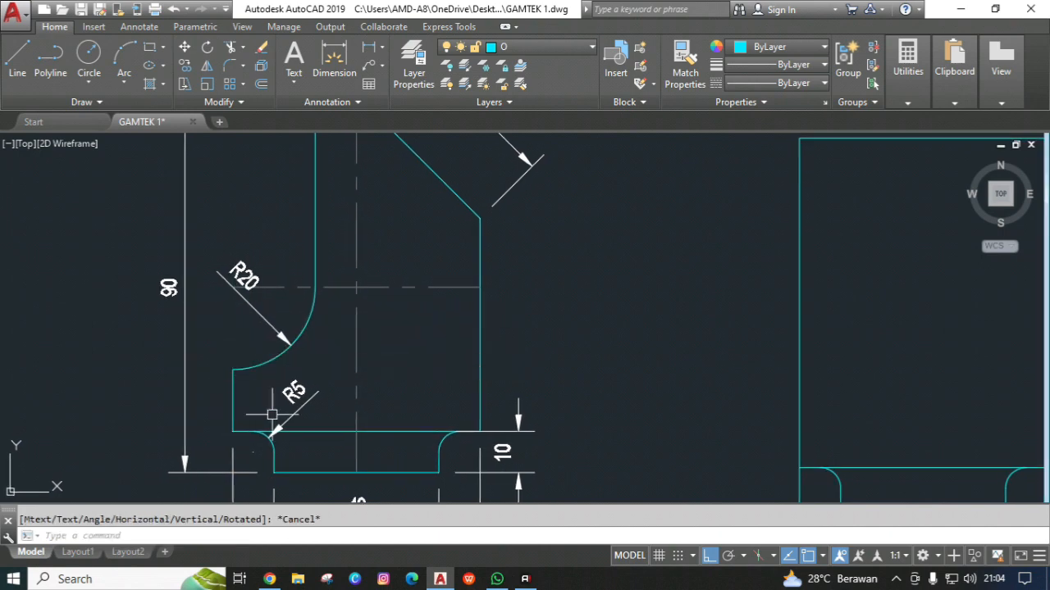
Step: Add a vertical linear dimension from the reference part's bottom edge to its horizontal centreline, placed just inside the 90 dimension
key("Return")
left_click(273, 464)
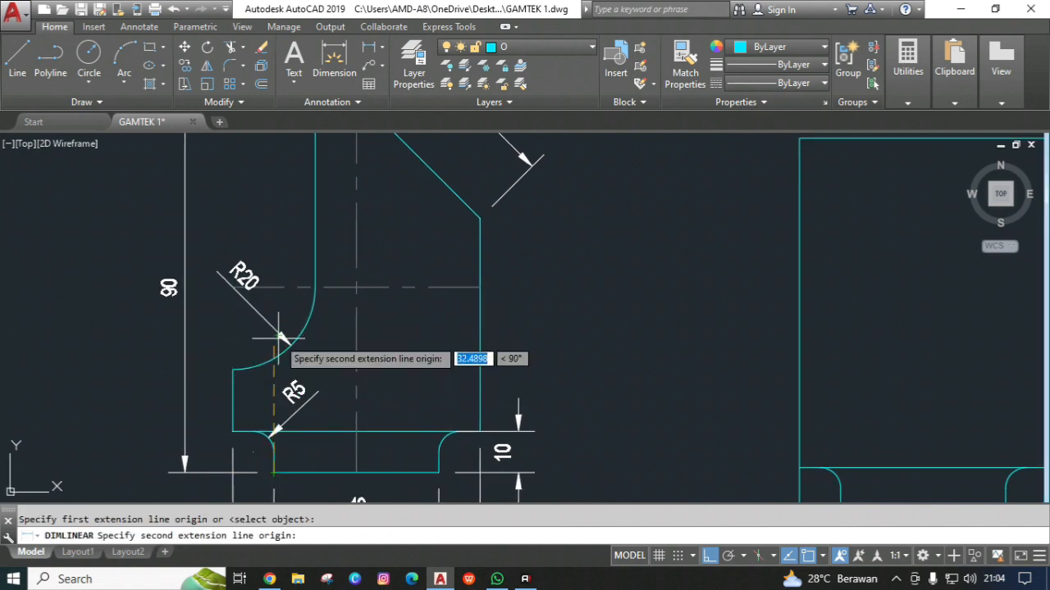
left_click(271, 288)
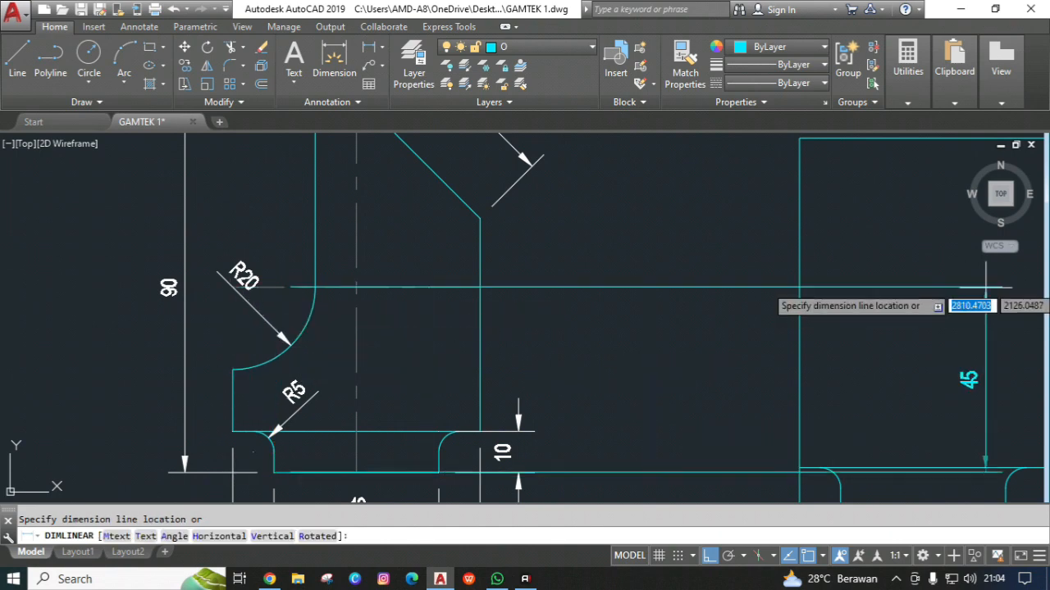
left_click(214, 396)
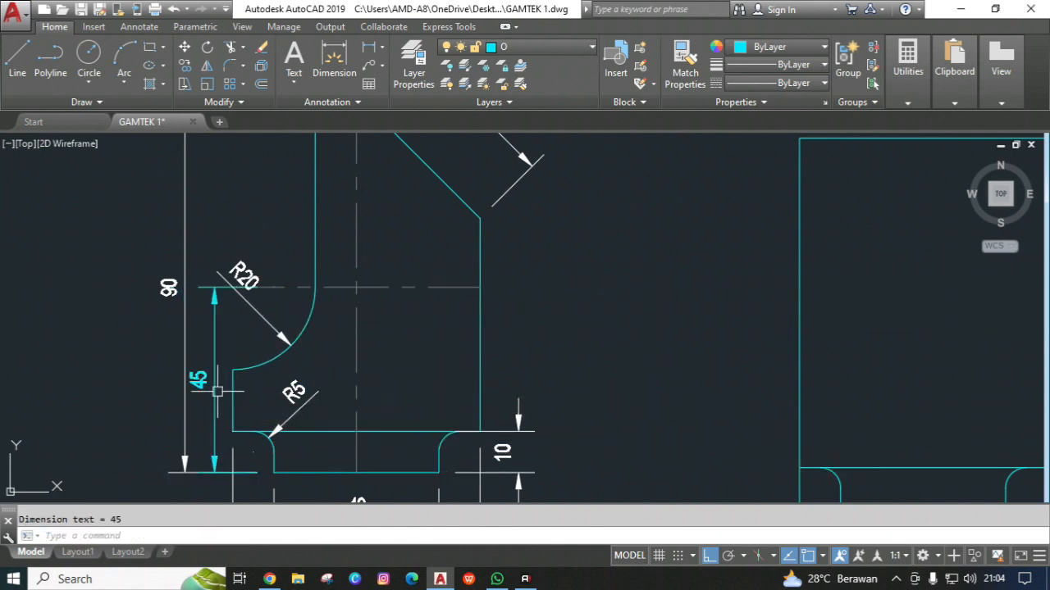
key("Escape")
Step: Match the properties of the 90 dimension onto the new vertical dimension
middle_click_drag(210, 358, 222, 340)
type("ma")
key("Return")
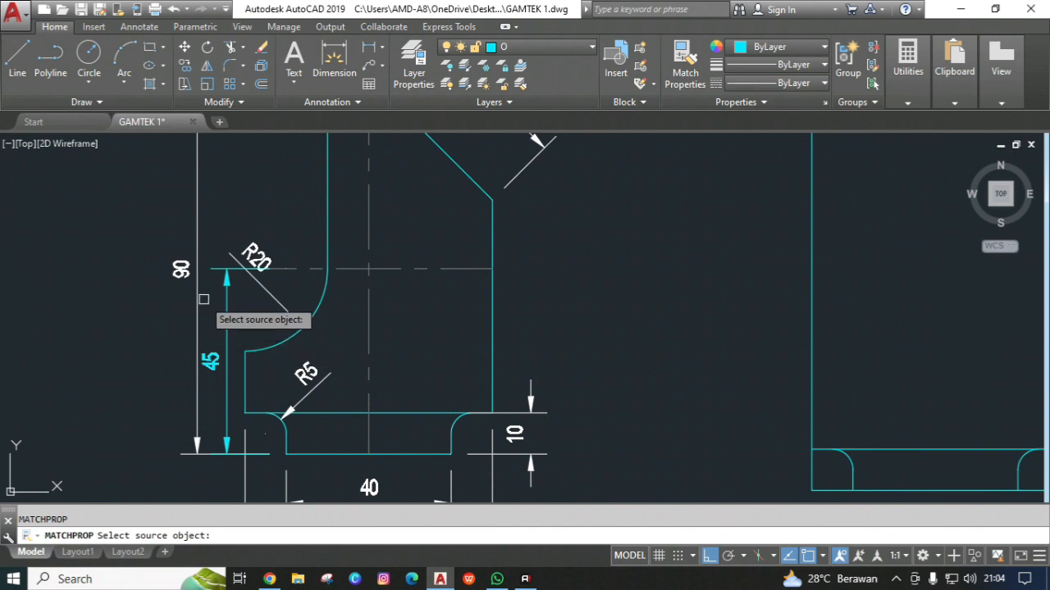
left_click(225, 315)
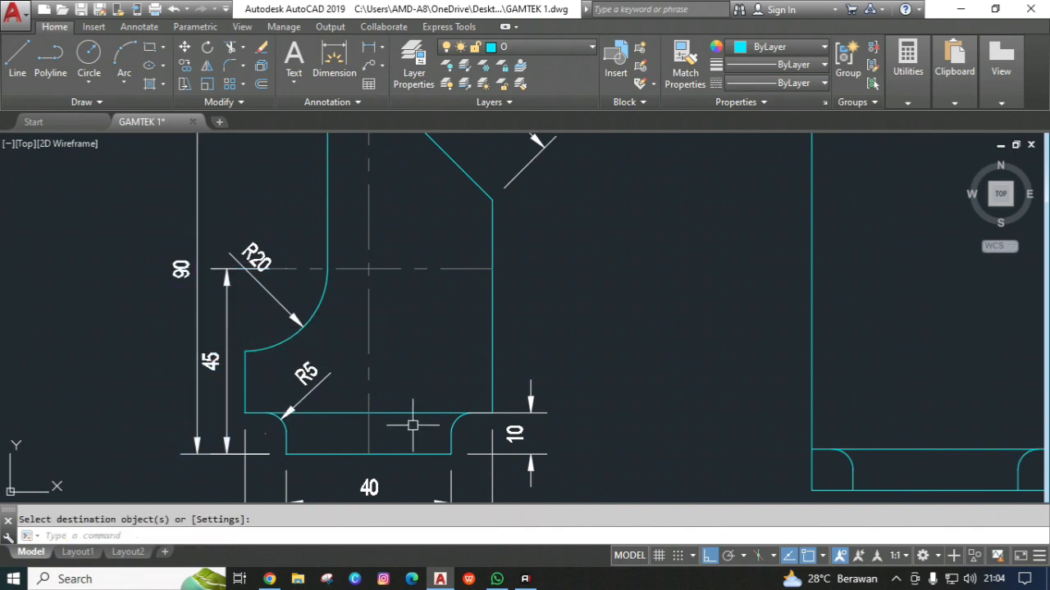
Step: Offset the rectangle's bottom edge 45 upward
scroll(412, 425, "down", 3)
scroll(353, 402, "up", 1)
left_click(691, 368)
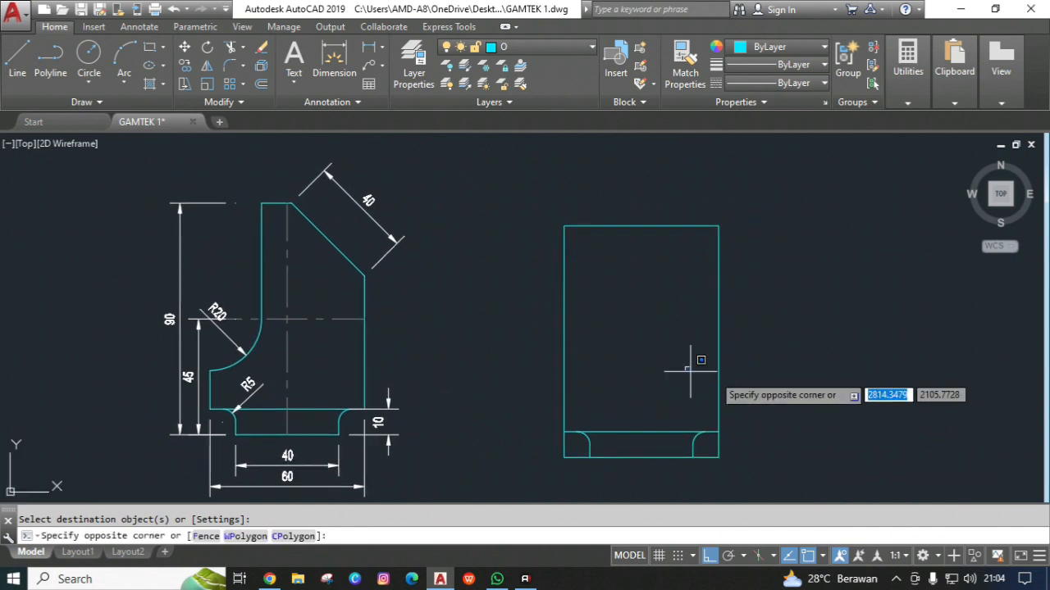
key("Escape")
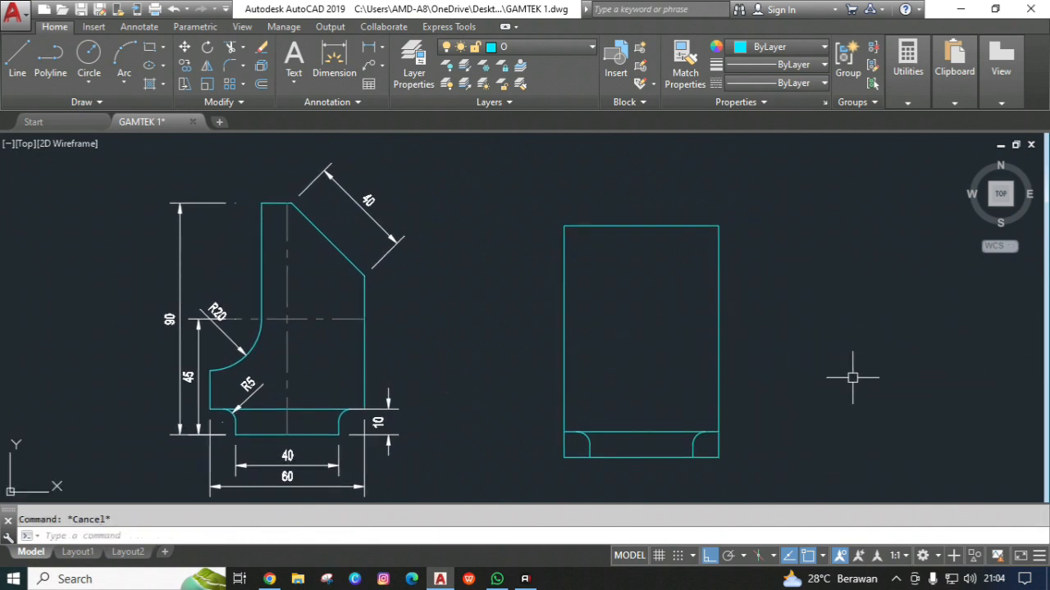
type("o")
key("Return")
type("45")
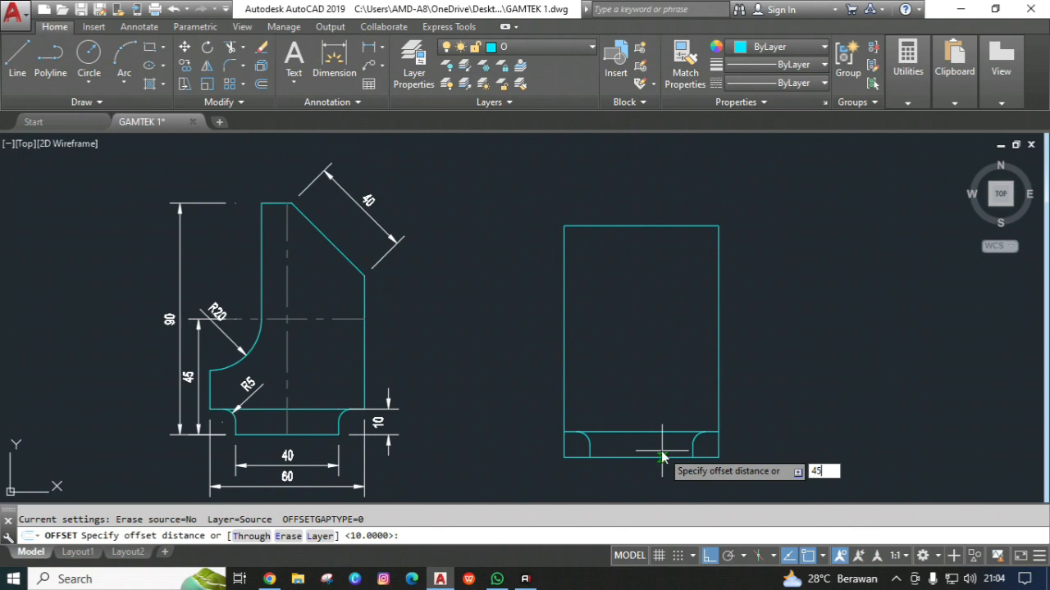
key("Return")
left_click(664, 432)
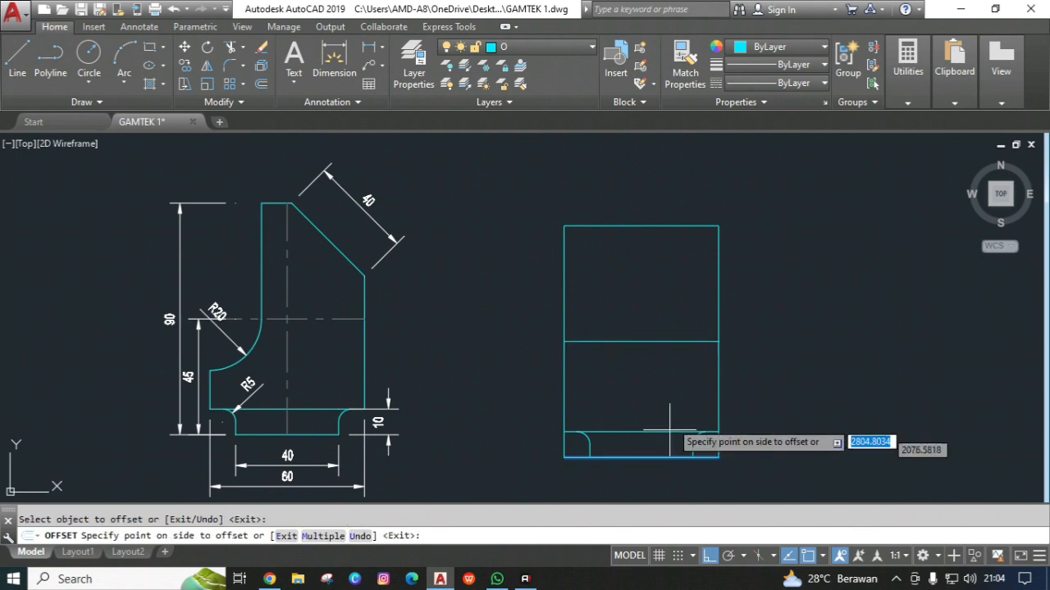
left_click(680, 357)
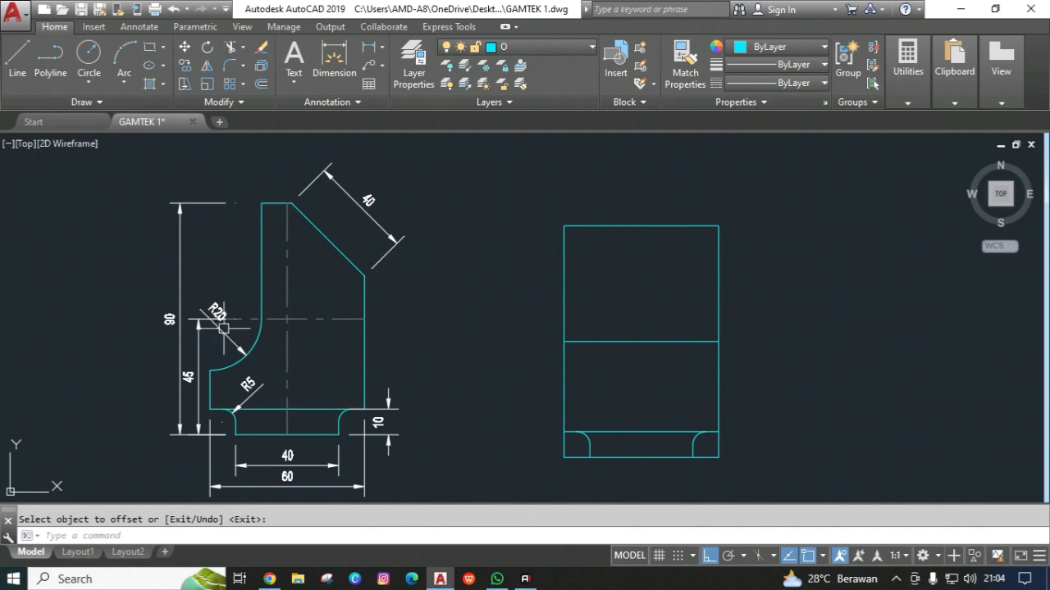
scroll(237, 332, "up", 2)
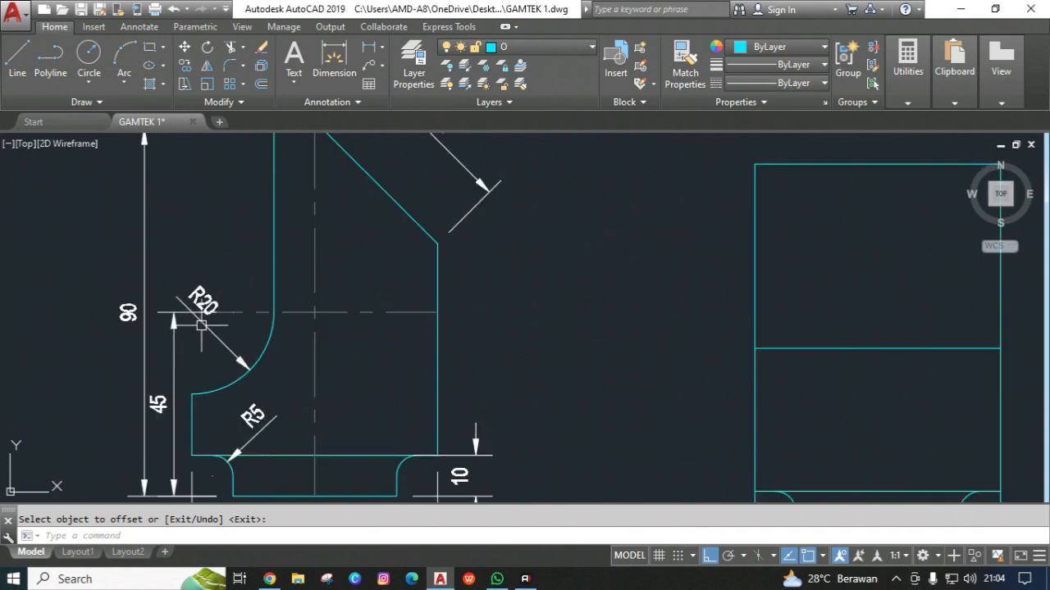
left_click(582, 380)
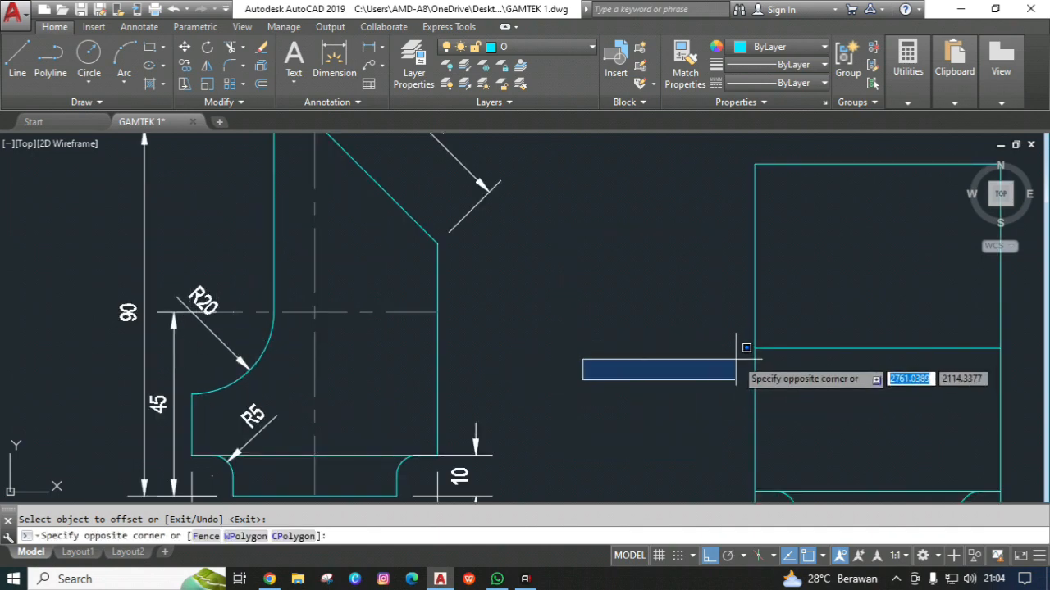
left_click(741, 353)
left_click(740, 336)
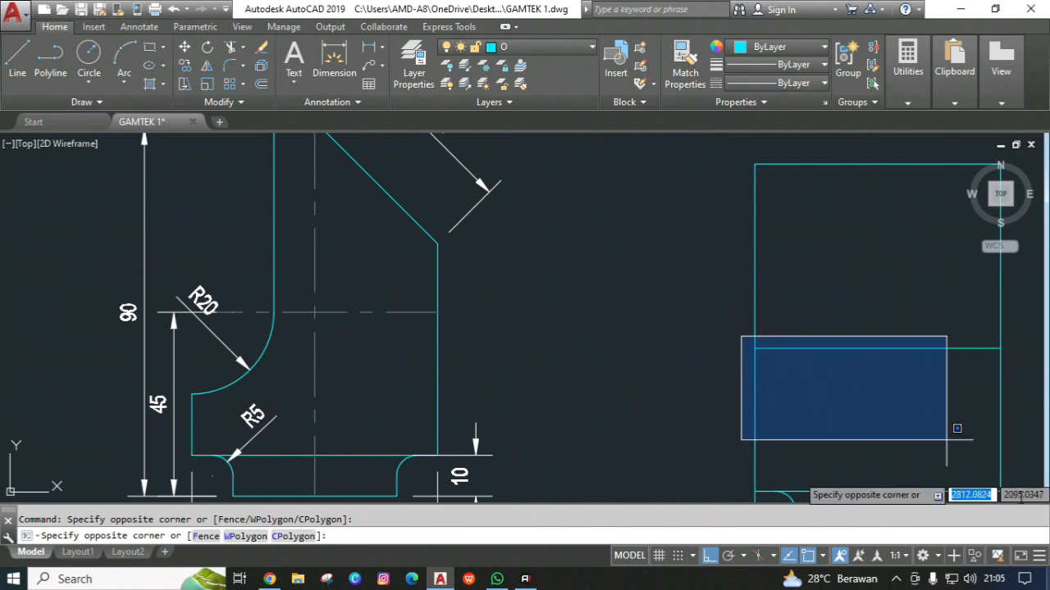
left_click(774, 374)
scroll(727, 363, "down", 2)
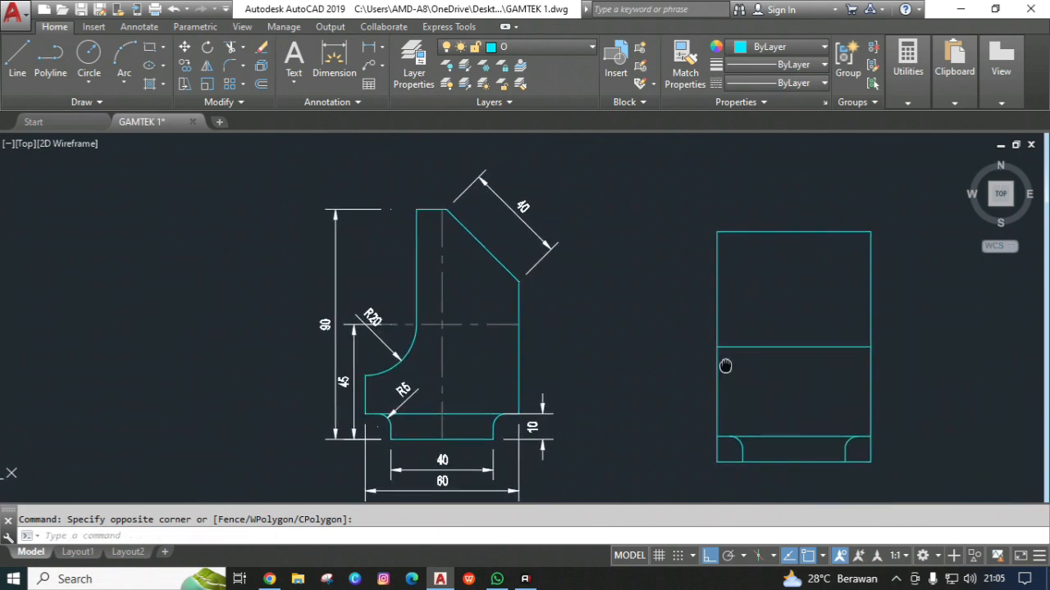
key("Escape")
Step: Draw a circle of radius 20 centred where the 45 offset line meets the rectangle's left edge
type("c")
key("Return")
scroll(734, 371, "up", 2)
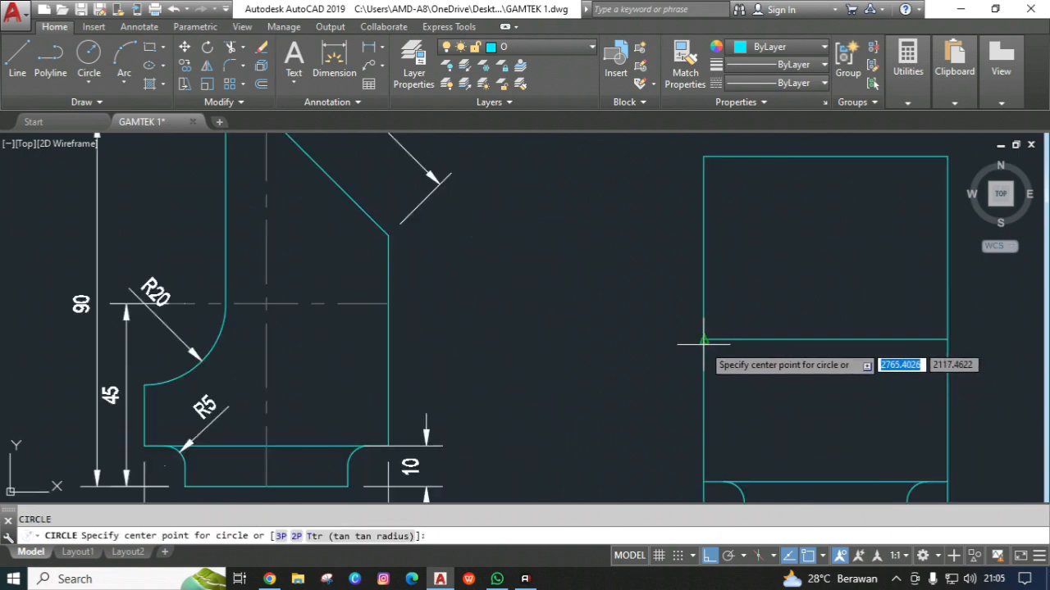
left_click(703, 340)
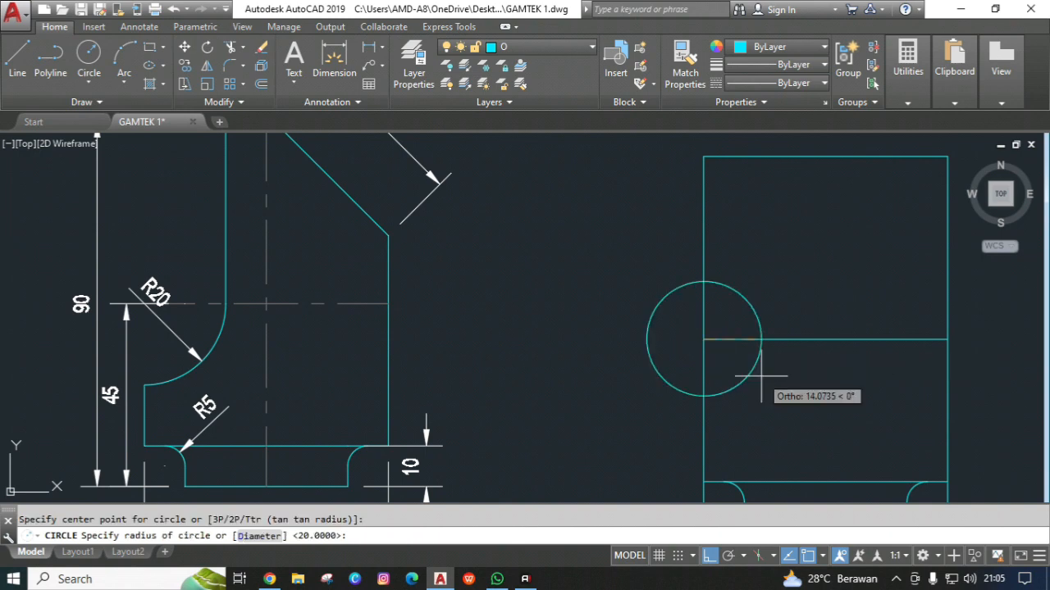
type("2")
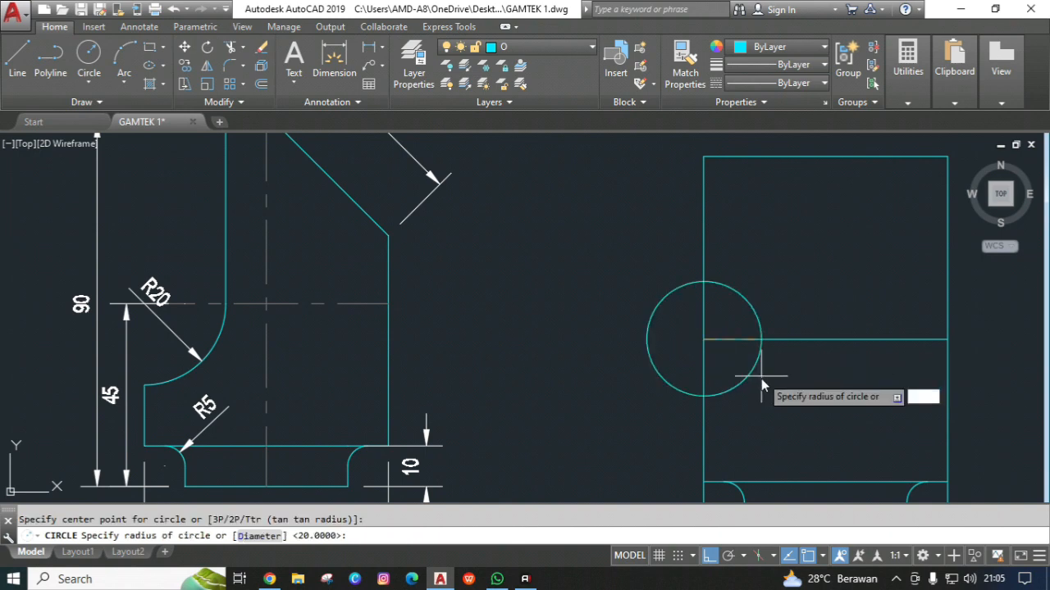
key("Return")
middle_click_drag(798, 396, 769, 381)
scroll(778, 381, "down", 2)
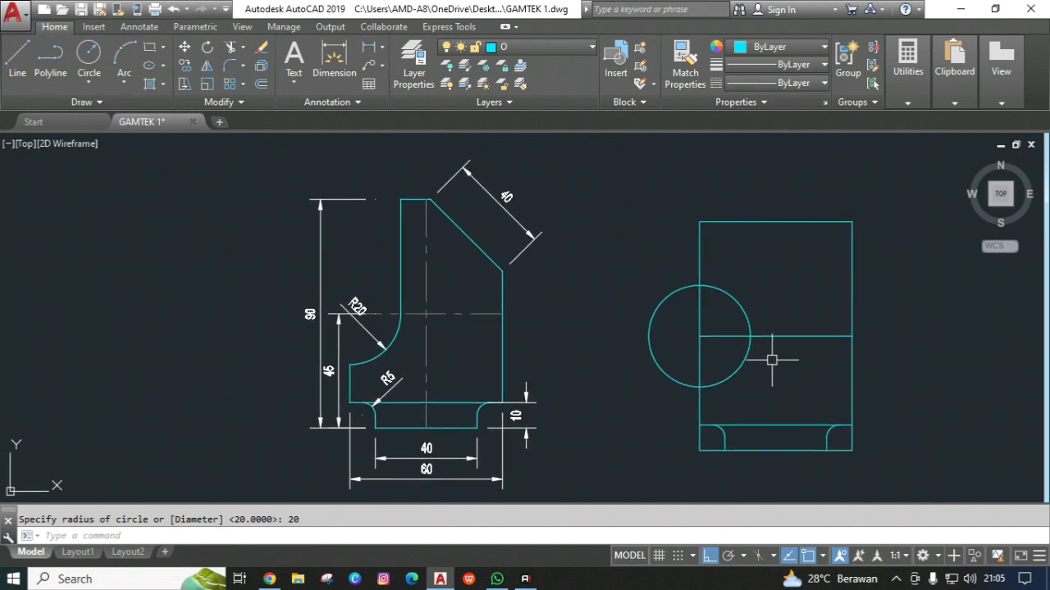
left_click(432, 289)
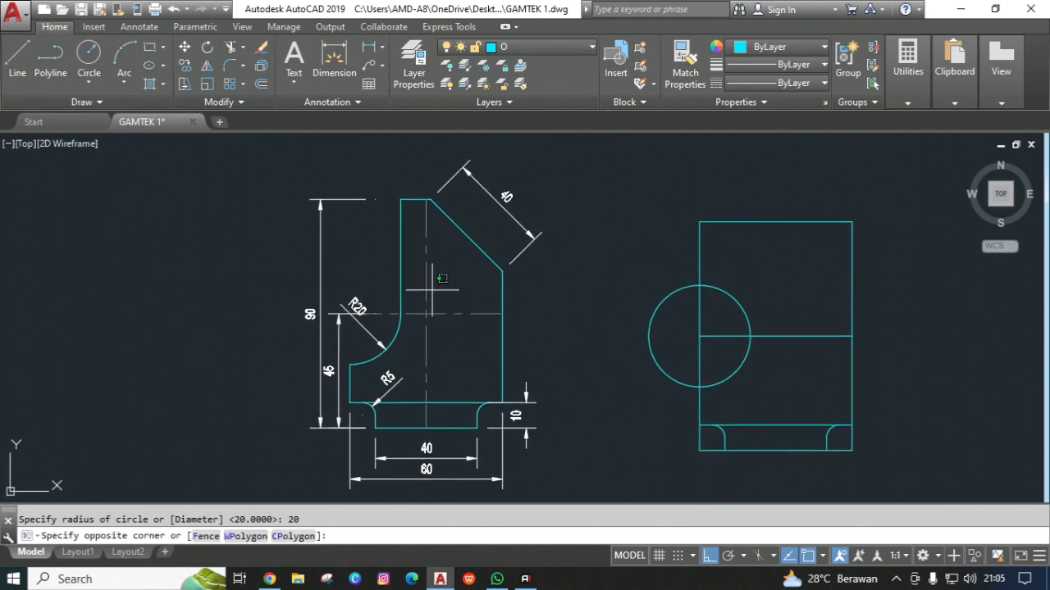
left_click(474, 270)
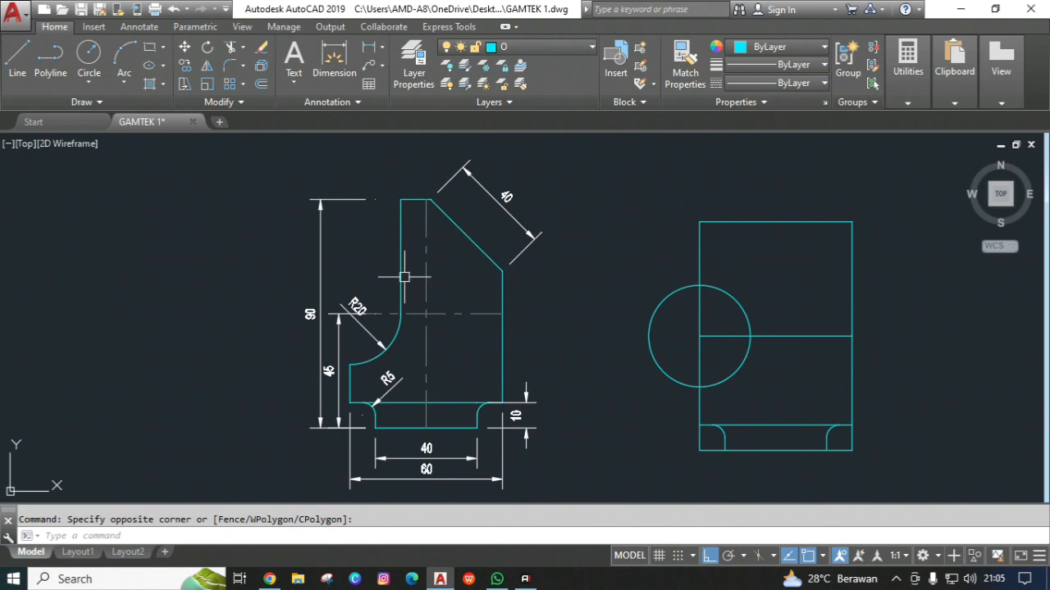
left_click(755, 326)
left_click(783, 286)
Step: Draw a vertical line from the circle's right quadrant up to the rectangle's top edge
key("Return")
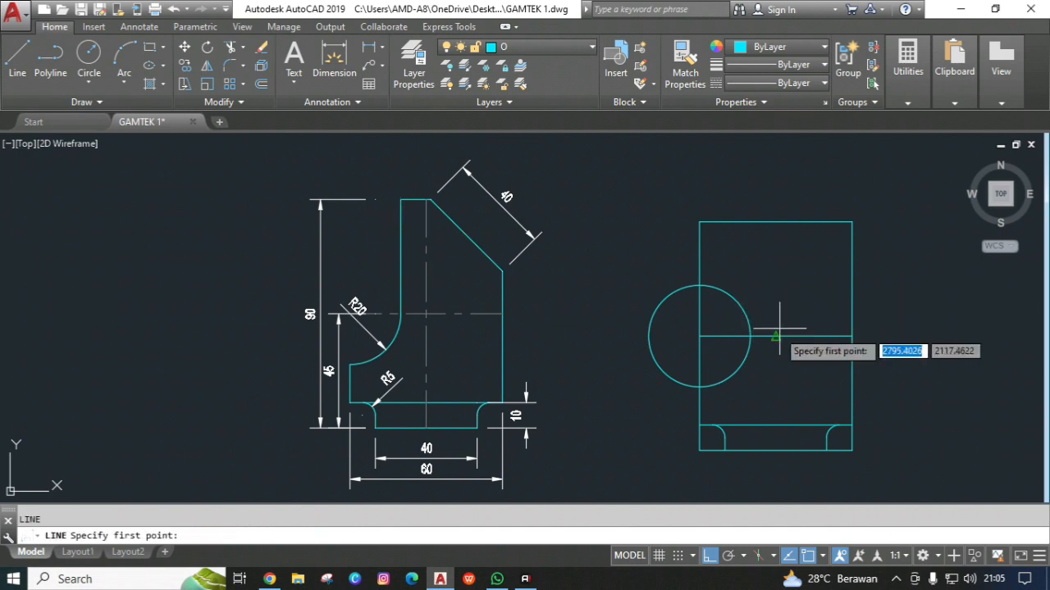
left_click(749, 336)
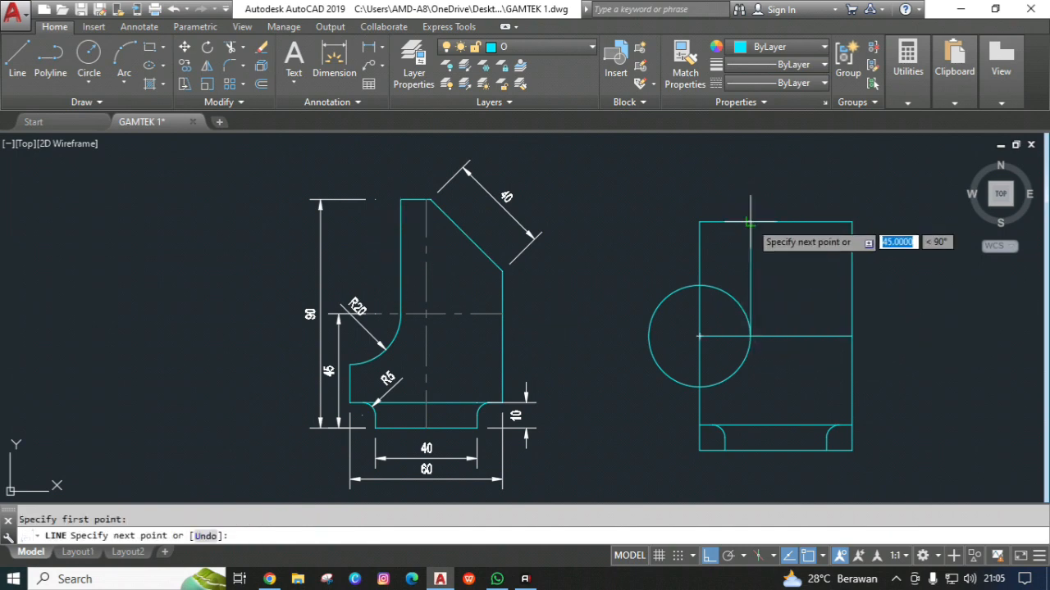
left_click(750, 221)
key("Return")
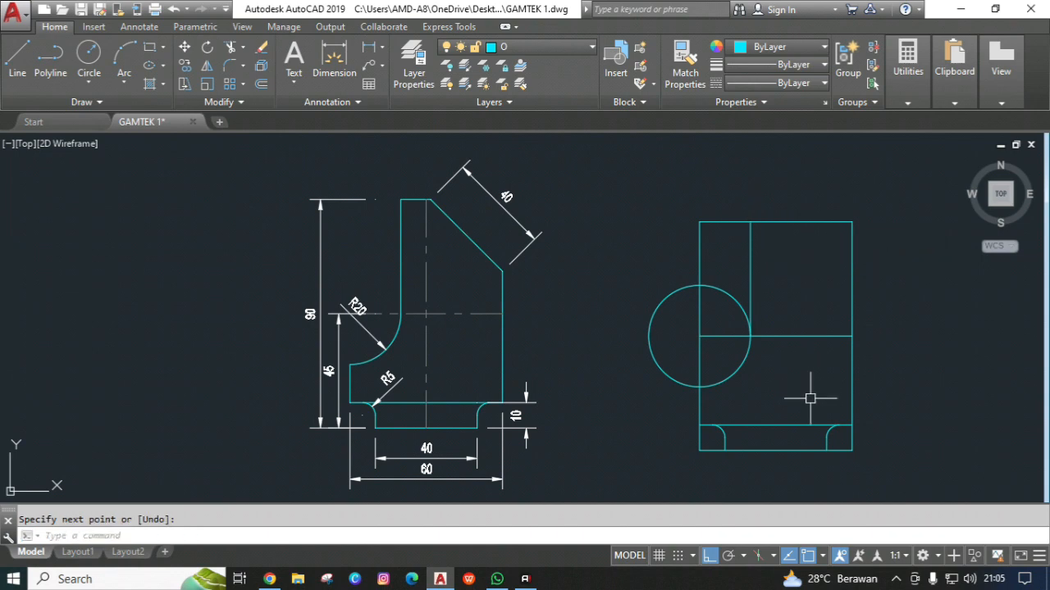
Step: Trim the circle to its lower-right quarter arc and remove the parts of the left edge and middle horizontal line inside it
type("T")
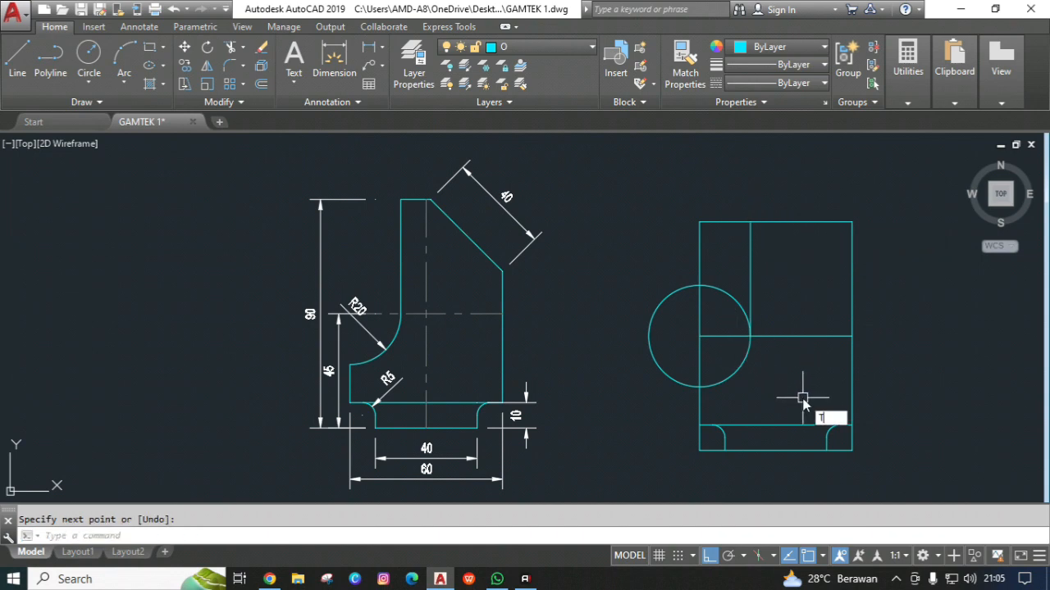
type("R")
key("Return")
left_click(749, 312)
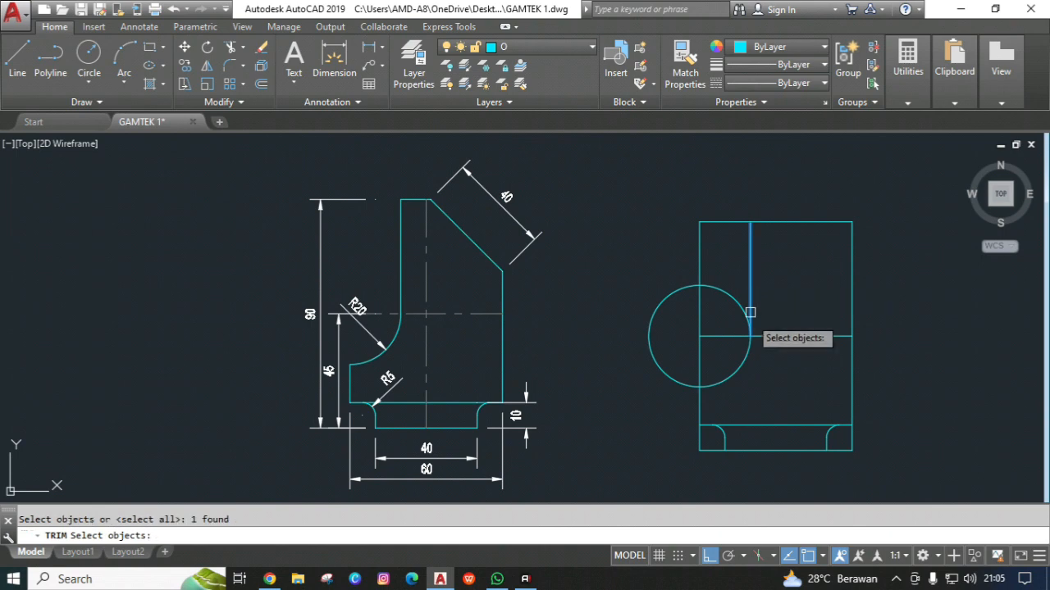
left_click(718, 384)
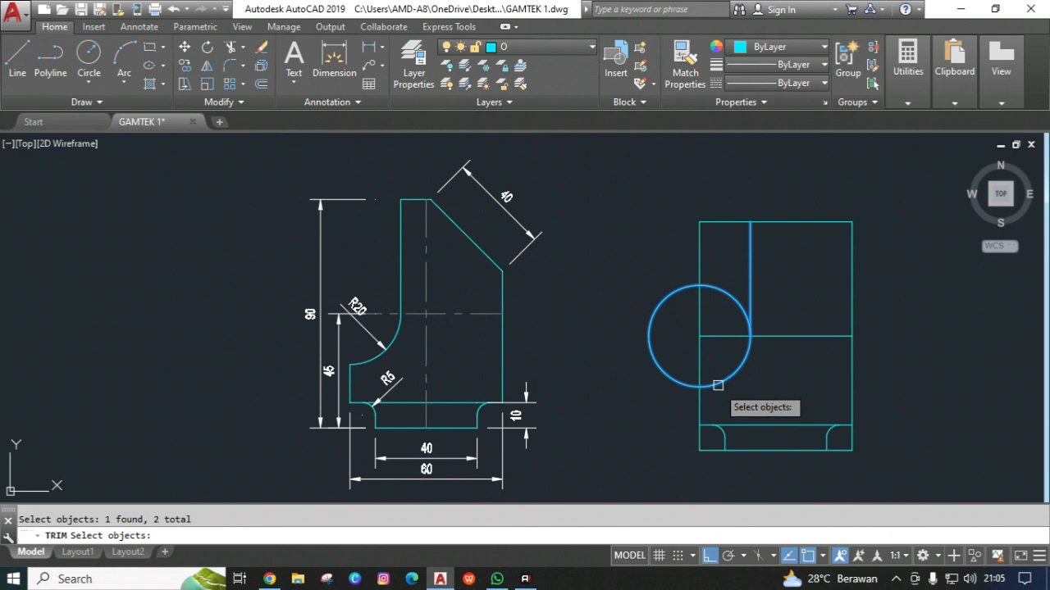
left_click(699, 368)
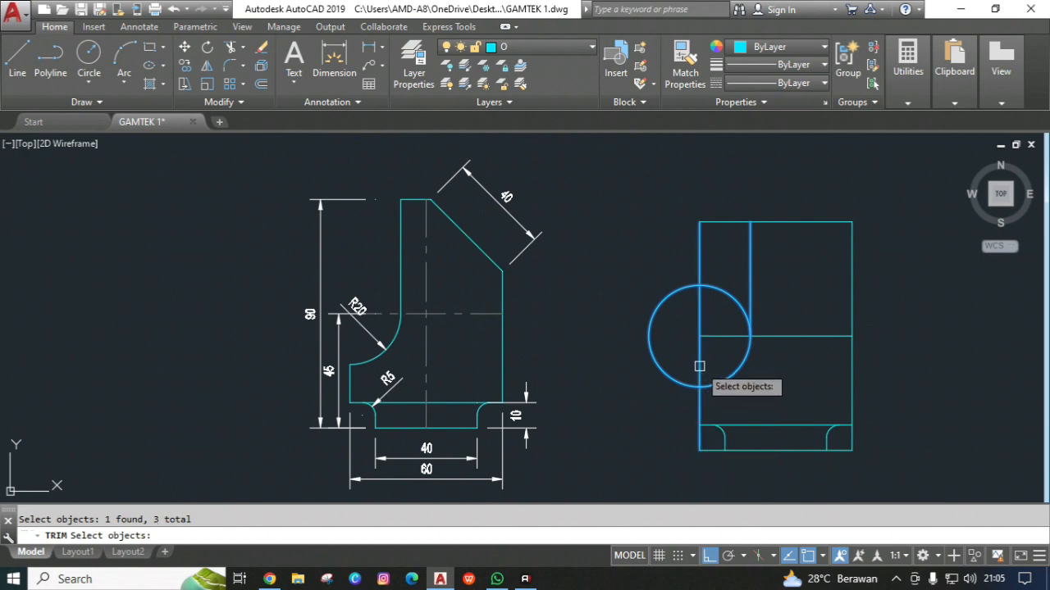
key("Return")
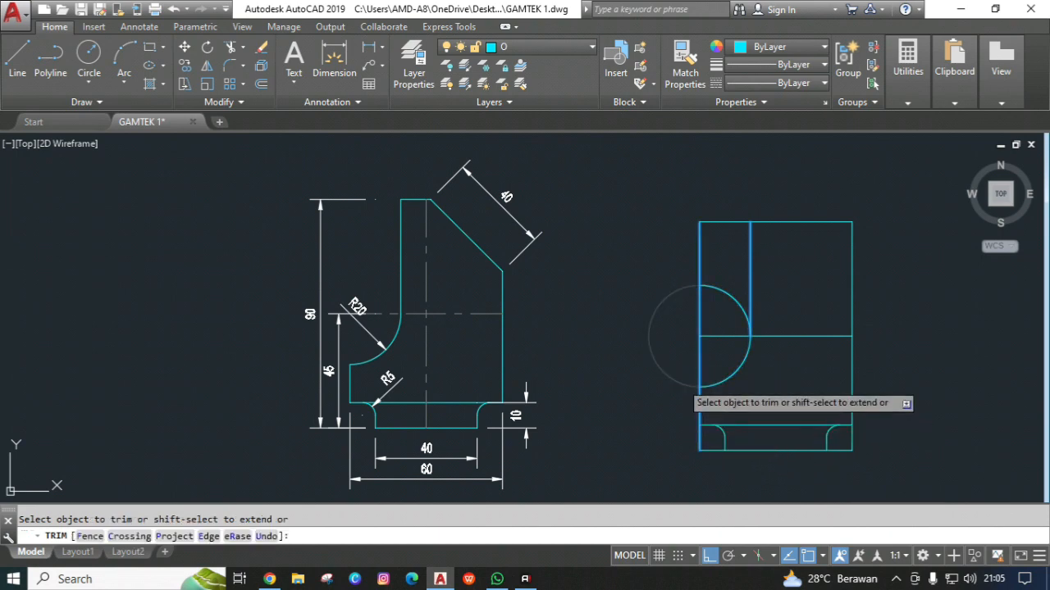
left_click(680, 383)
left_click(736, 303)
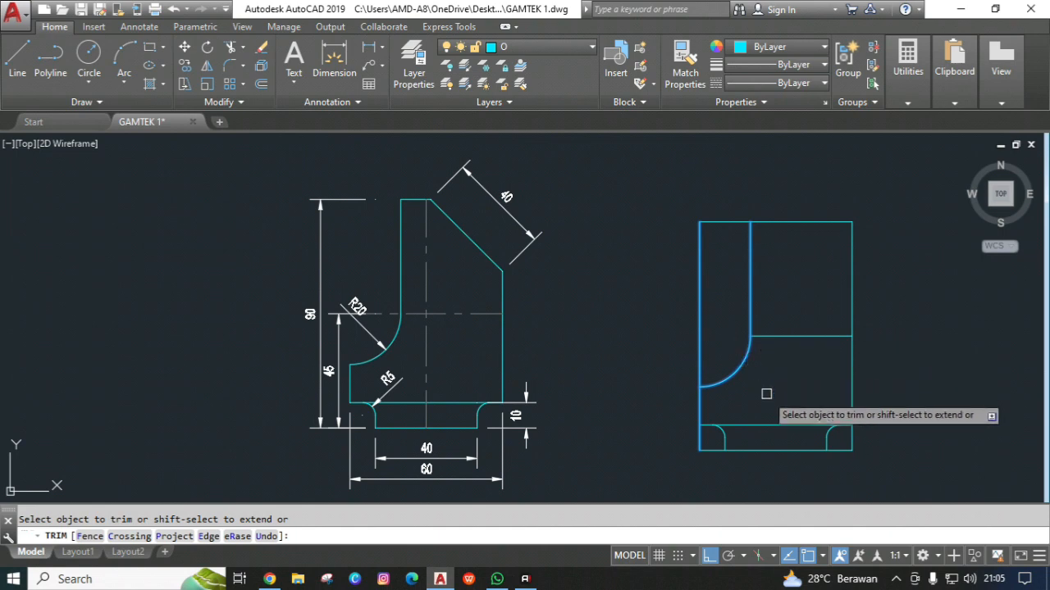
left_click(701, 368)
key("Return")
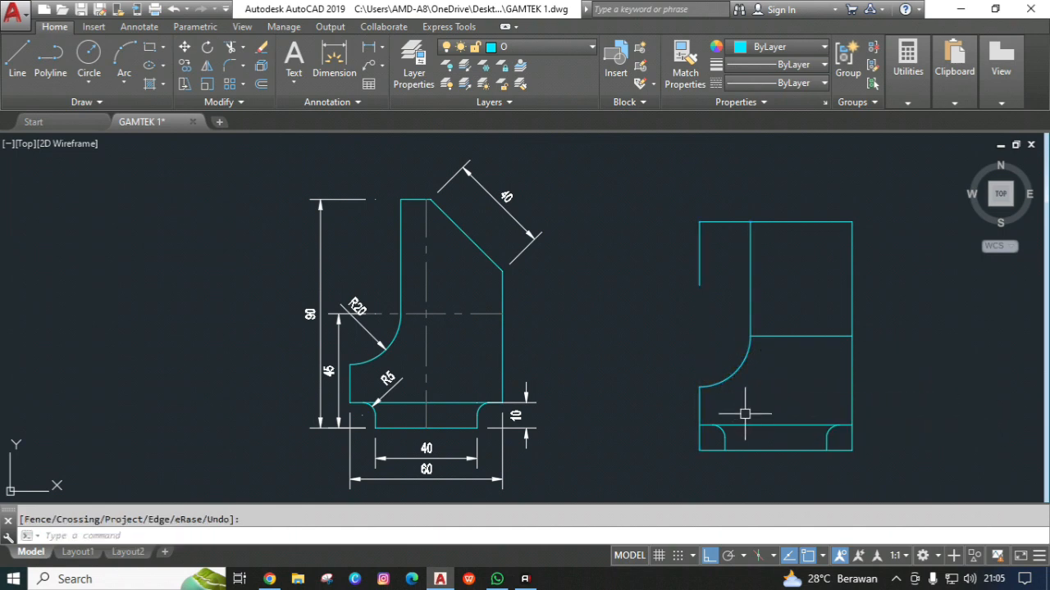
Step: Erase the leftover upper piece of the left edge above the trimmed arc
left_click(715, 295)
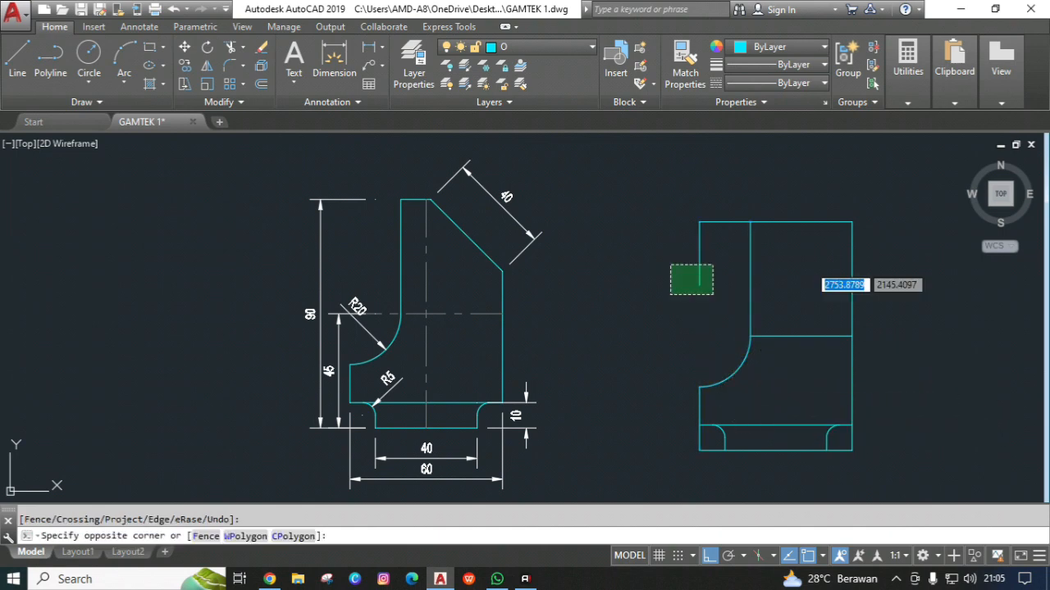
left_click(674, 267)
key("Delete")
middle_click_drag(752, 373, 708, 362)
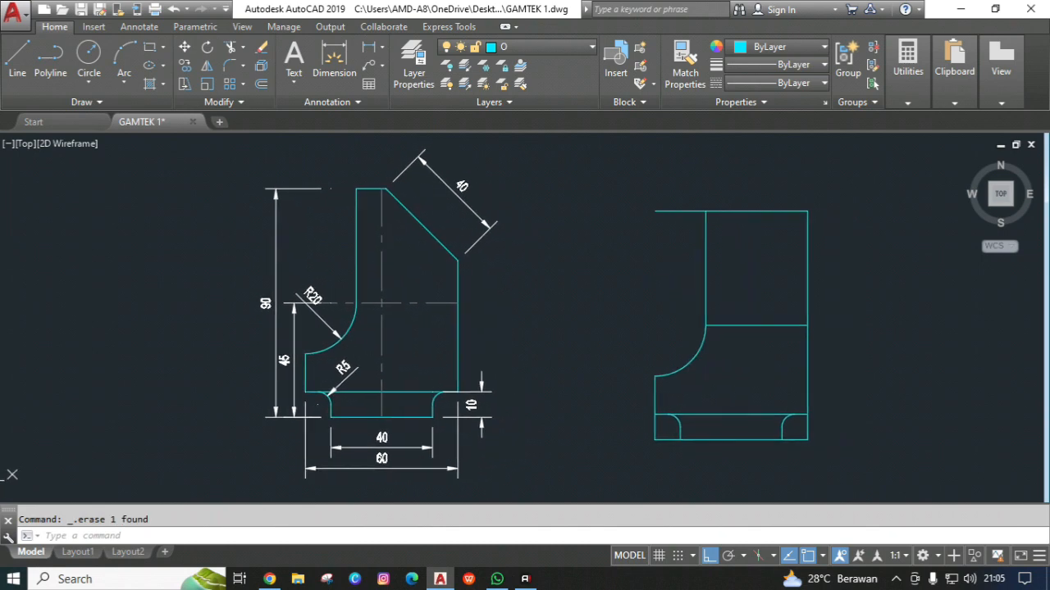
middle_click_drag(764, 398, 752, 400)
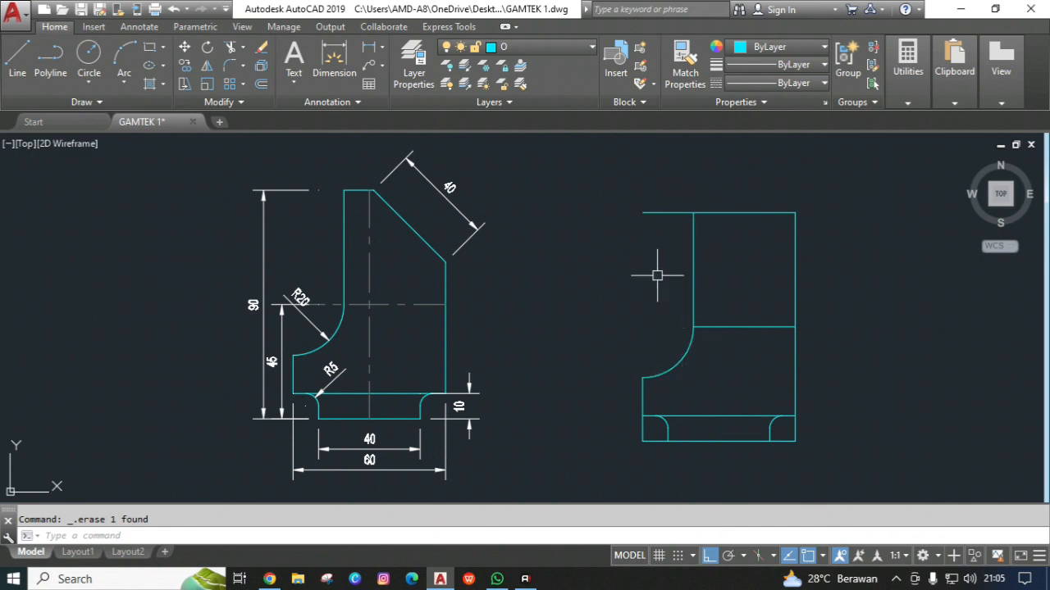
left_click(531, 257)
scroll(459, 227, "up", 2)
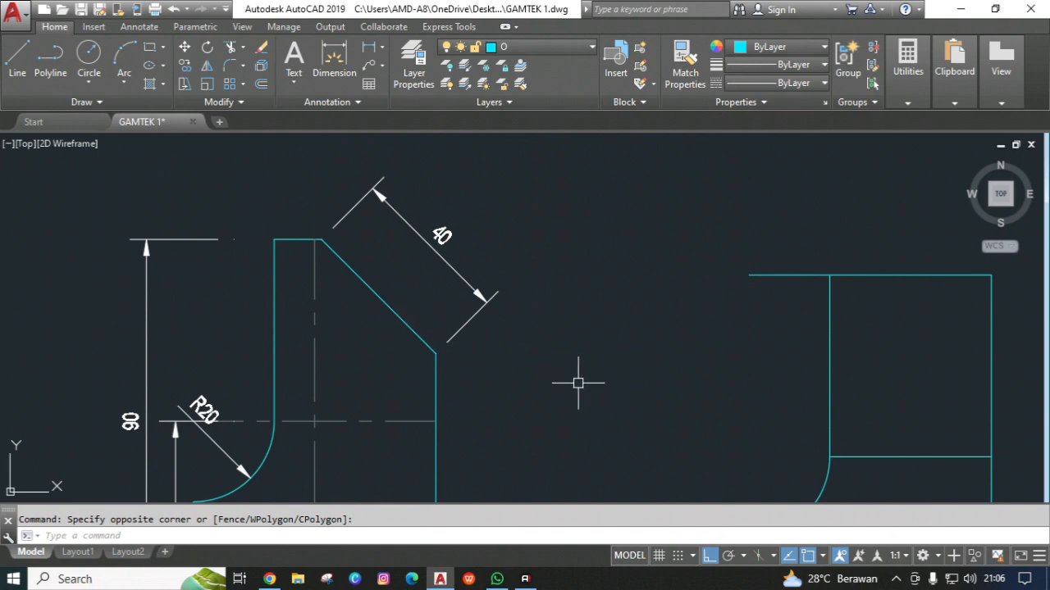
middle_click_drag(532, 354, 488, 356)
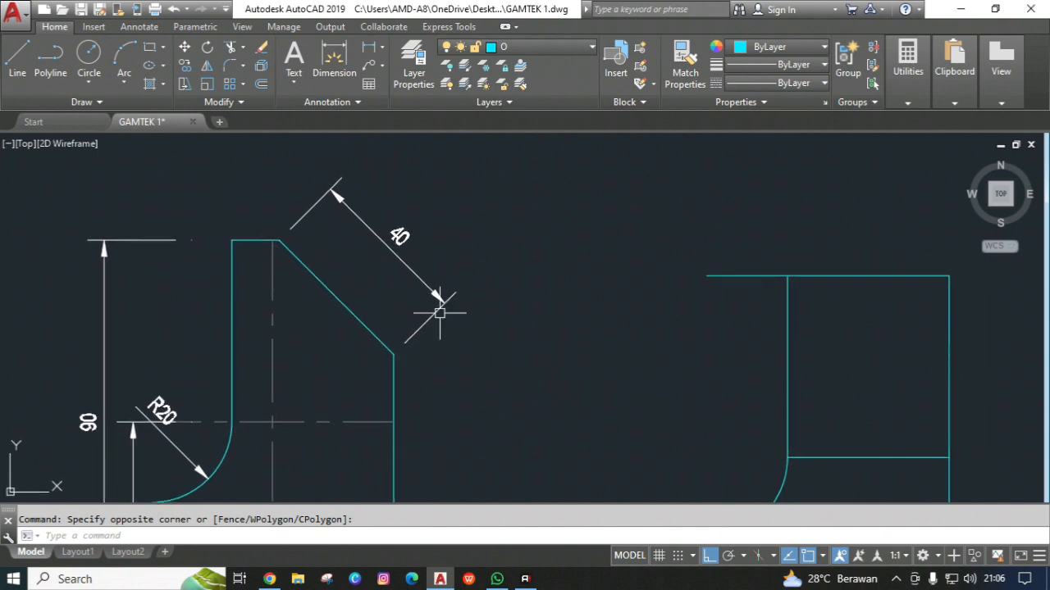
scroll(382, 308, "down", 3)
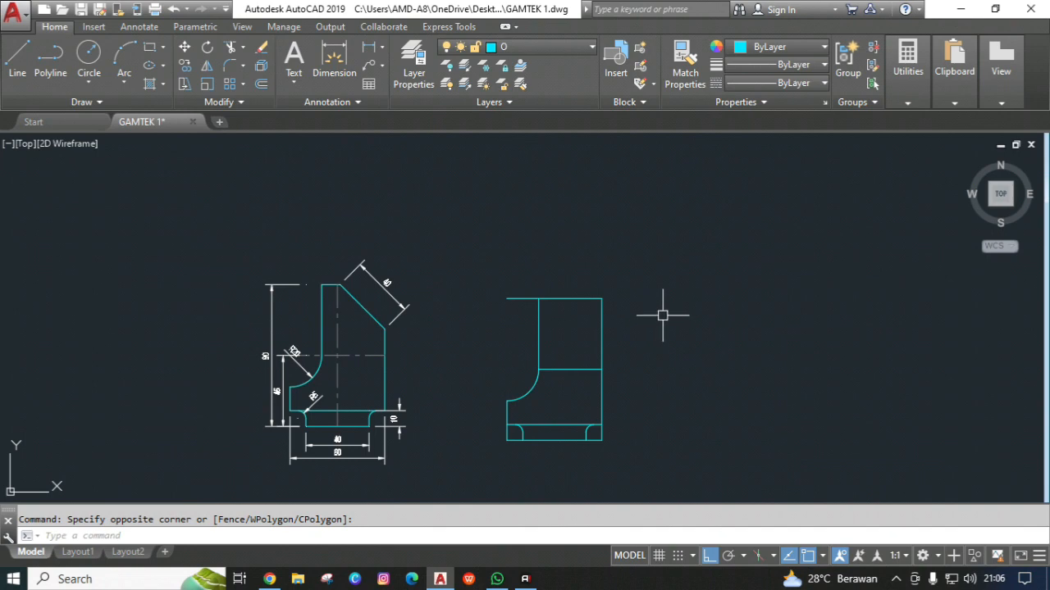
type("l")
key("Return")
left_click(678, 284)
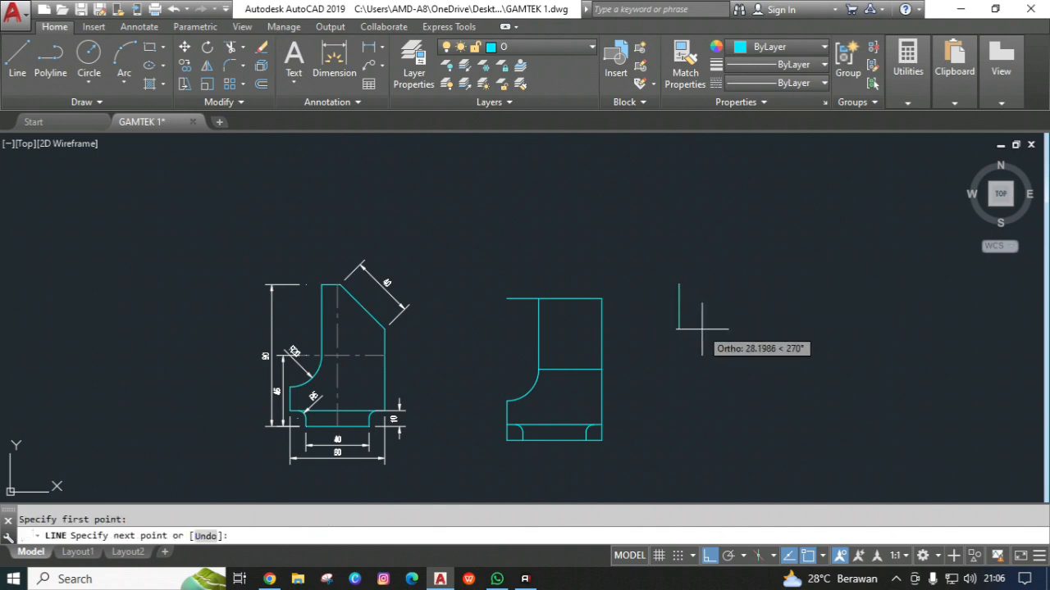
key("Escape")
Step: Draw a separate vertical line 40 long in the empty space to the right of the redrawn part
scroll(690, 326, "up", 2)
type("l")
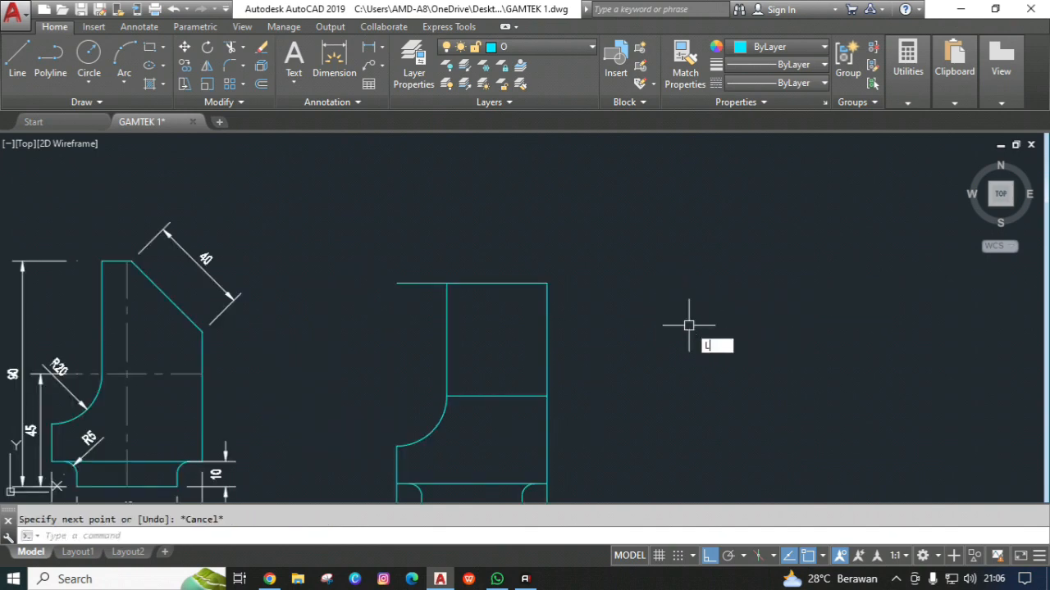
key("Return")
left_click(673, 290)
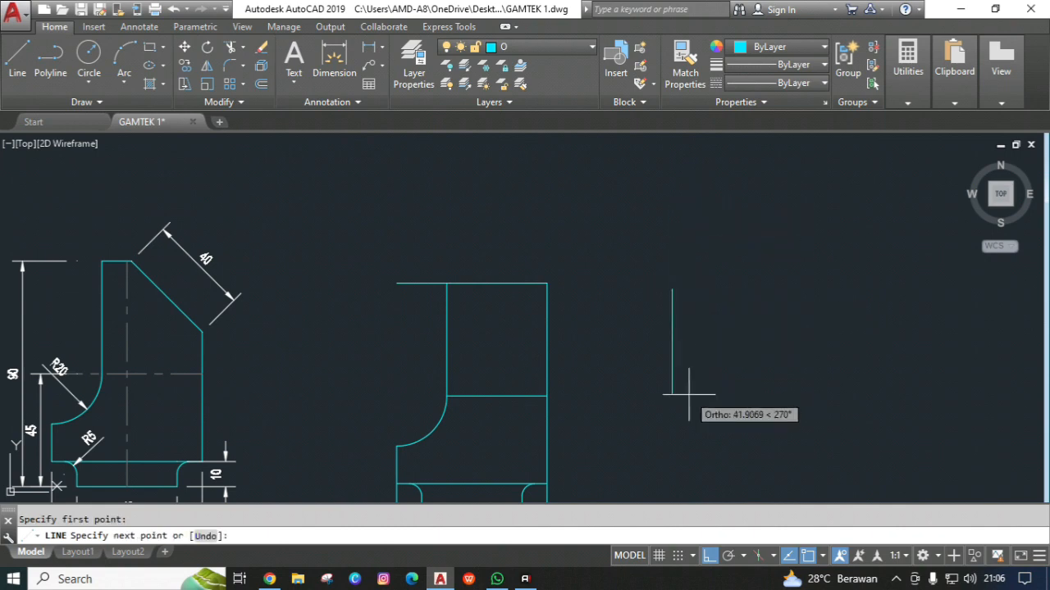
type("40")
key("Return")
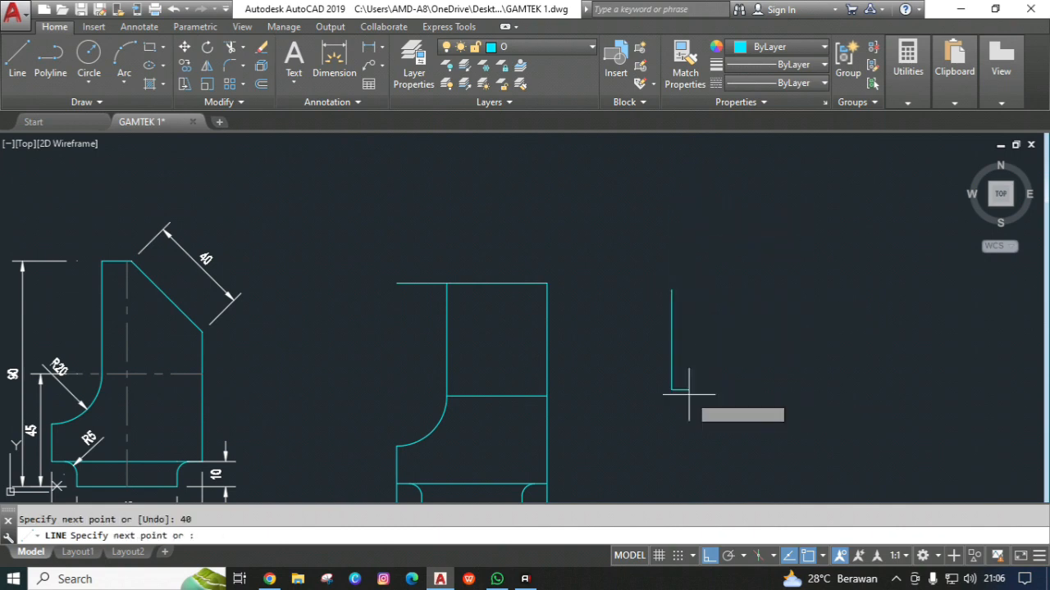
key("Return")
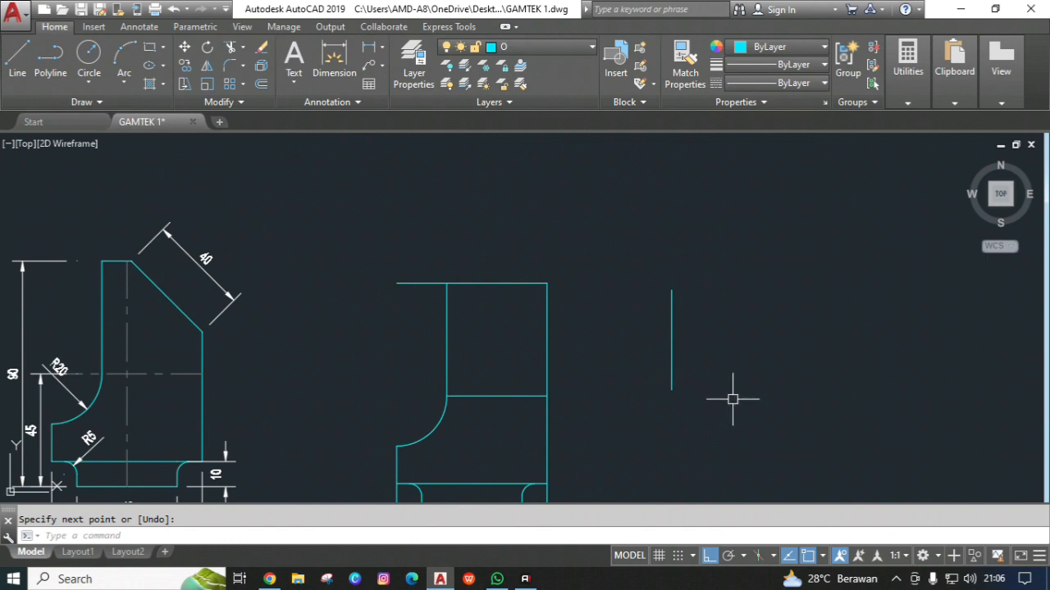
Step: Rotate the separate vertical line by 45 degrees about its midpoint
type("RO")
key("Return")
left_click(670, 333)
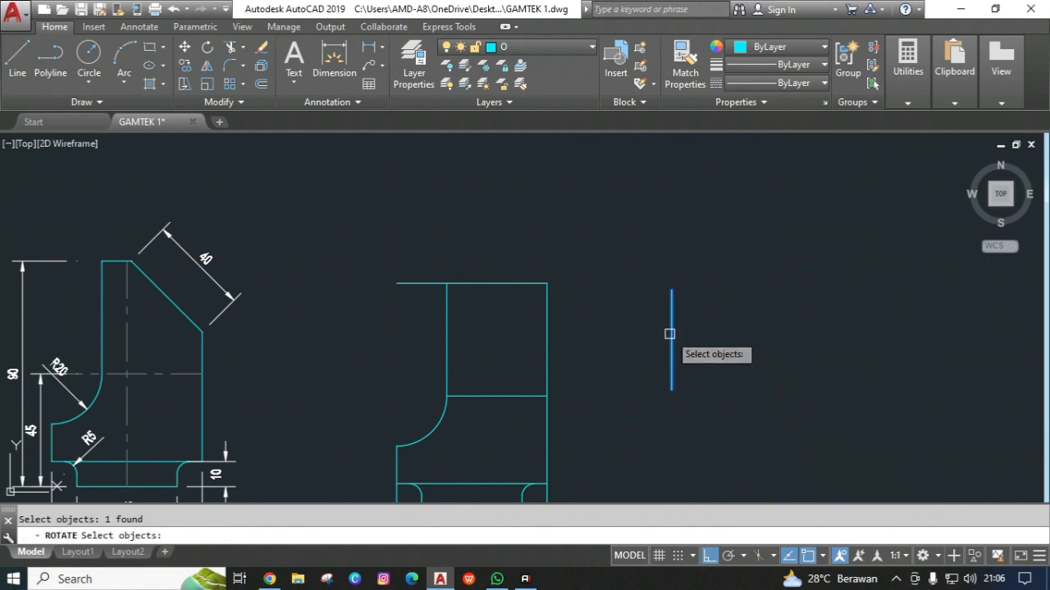
key("Return")
left_click(672, 339)
type("4")
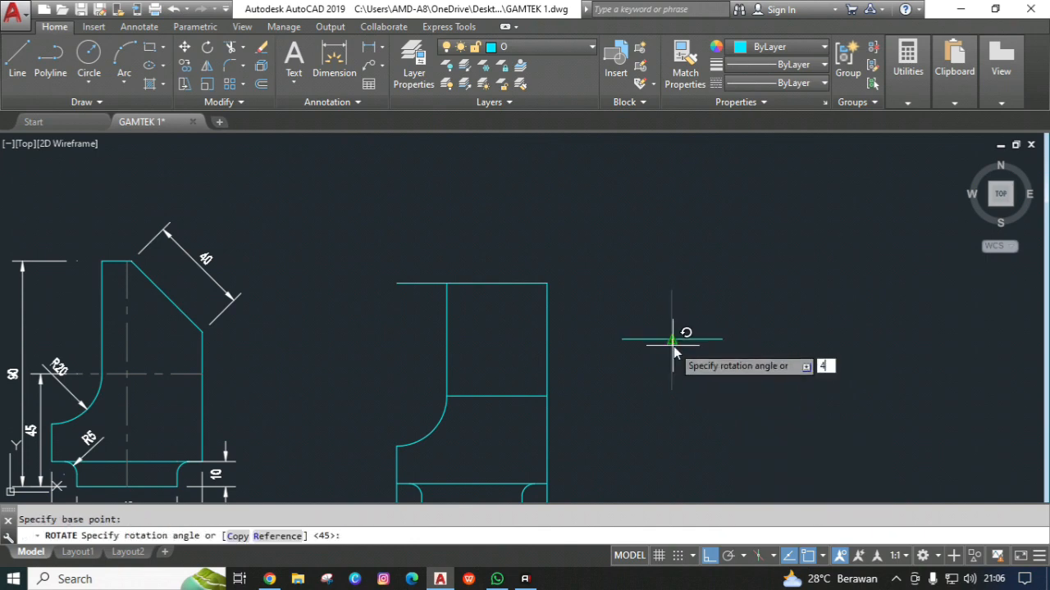
type("5")
key("Return")
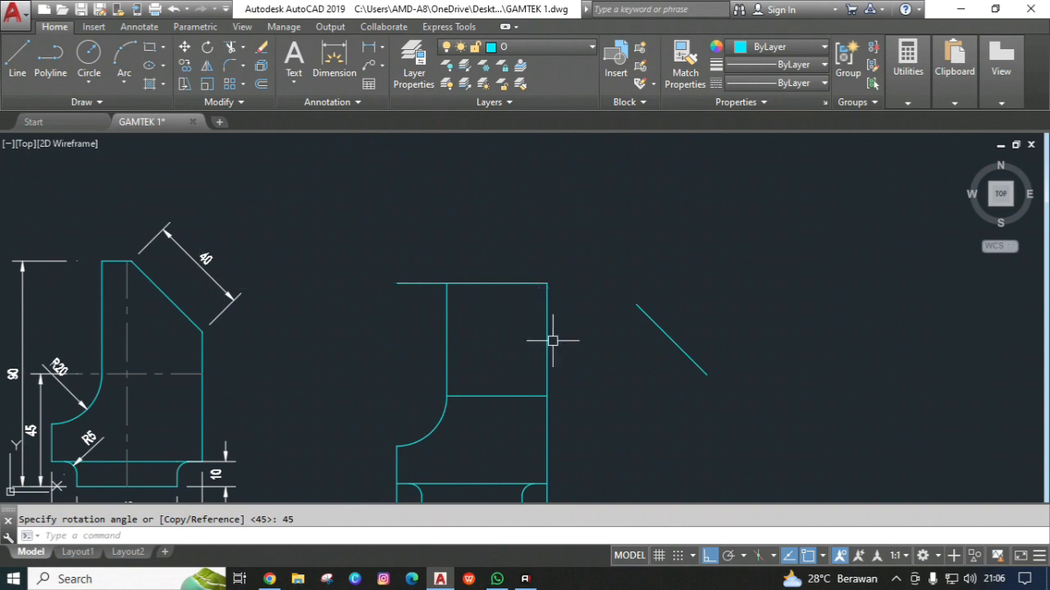
Step: Move the separate 45-degree line by its upper end onto the top-right corner of the redrawn part
type("m")
key("Return")
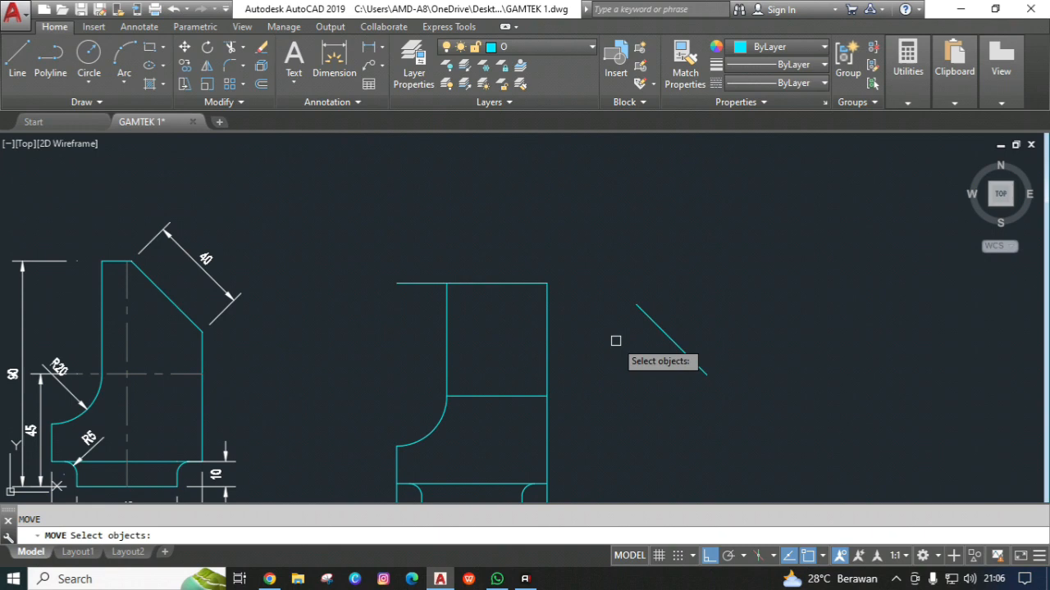
left_click(661, 330)
key("Return")
left_click(637, 305)
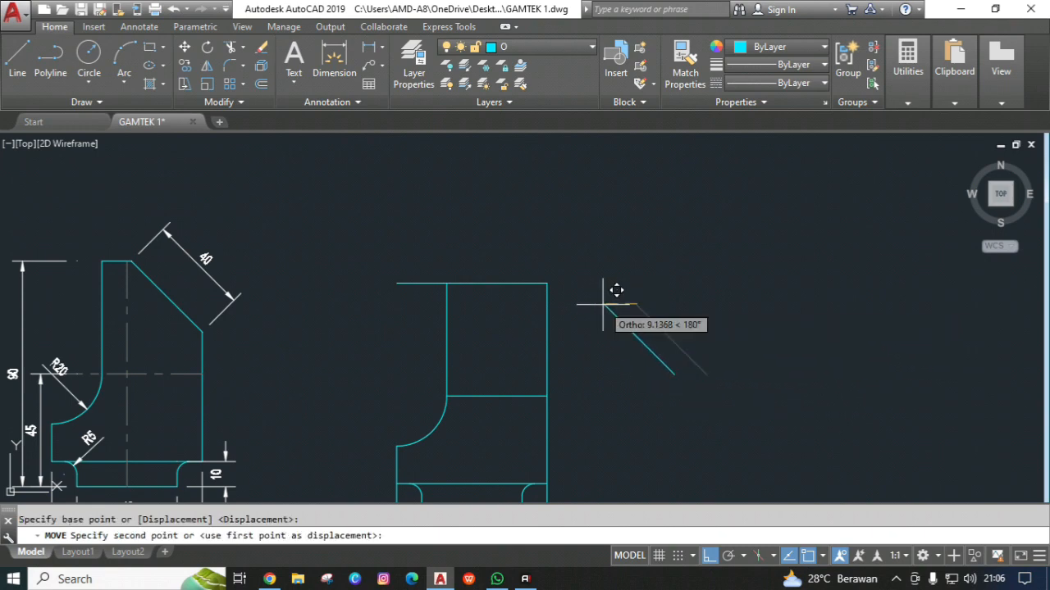
left_click(547, 283)
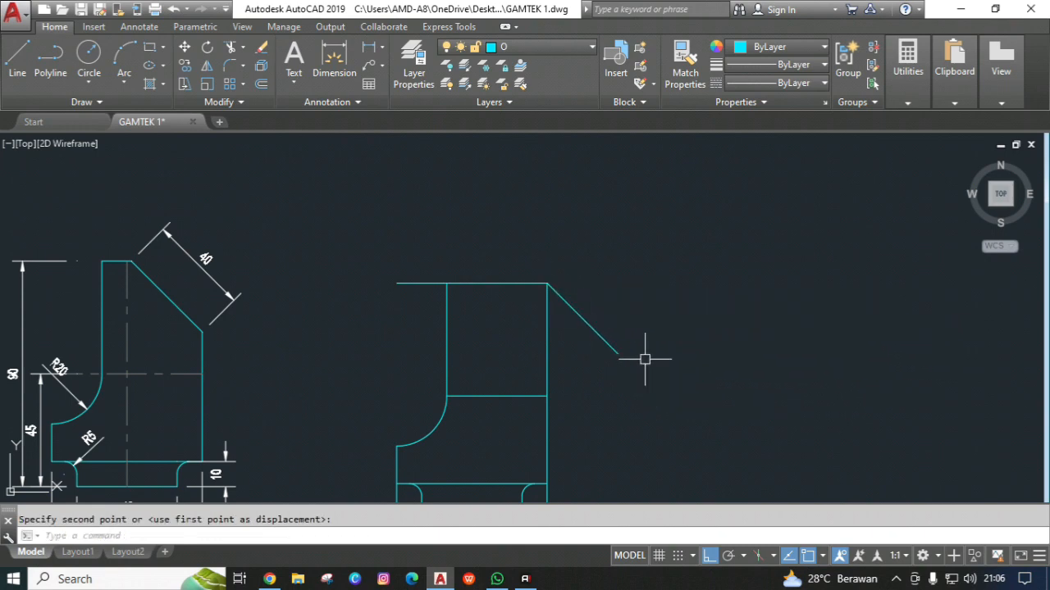
Step: Move the sloped line horizontally by its lower end onto the part's right edge
key("Return")
left_click(609, 327)
left_click(586, 346)
key("Return")
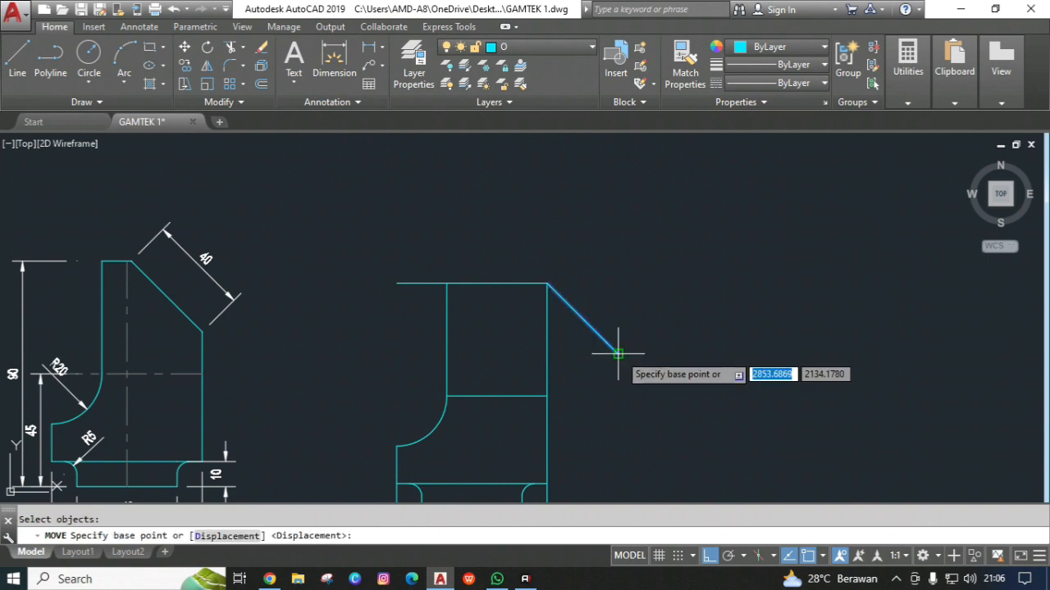
left_click(616, 353)
left_click(548, 354)
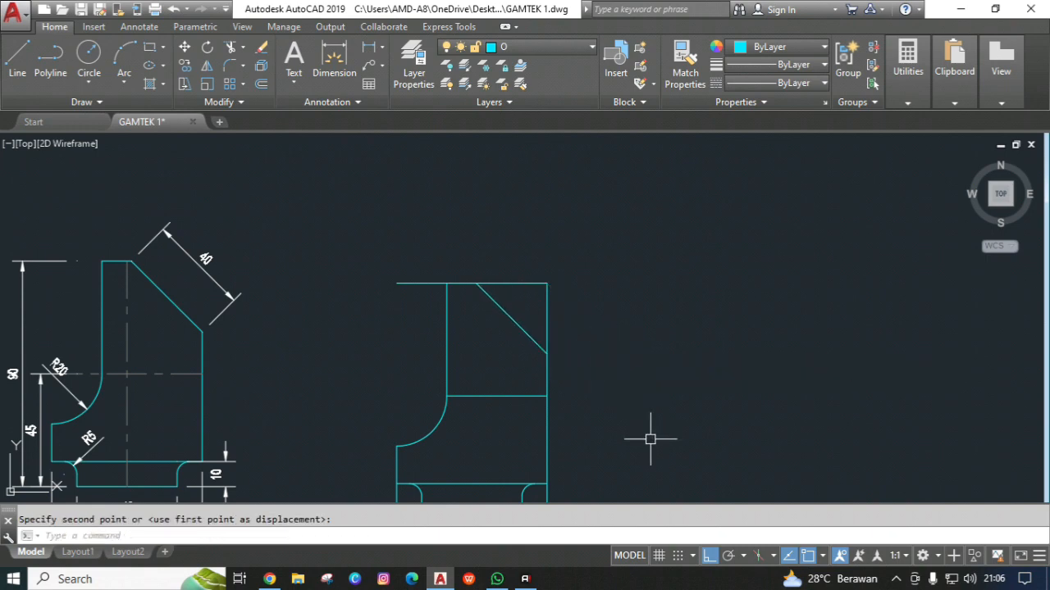
Step: Trim the right and top edges outside the sloped line, using that line as the cutting edge
middle_click_drag(574, 421, 743, 399)
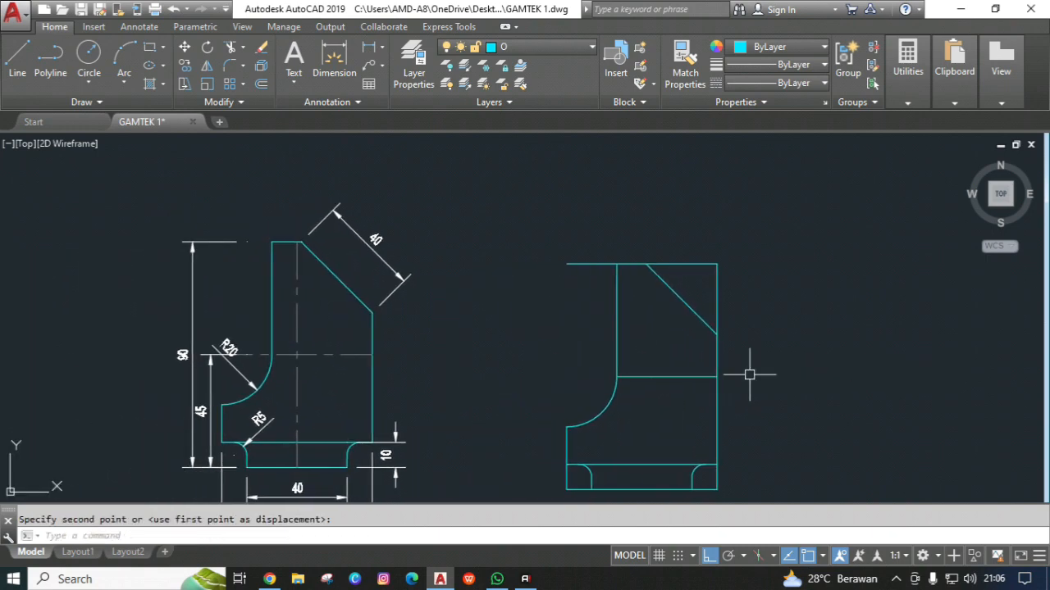
key("Return")
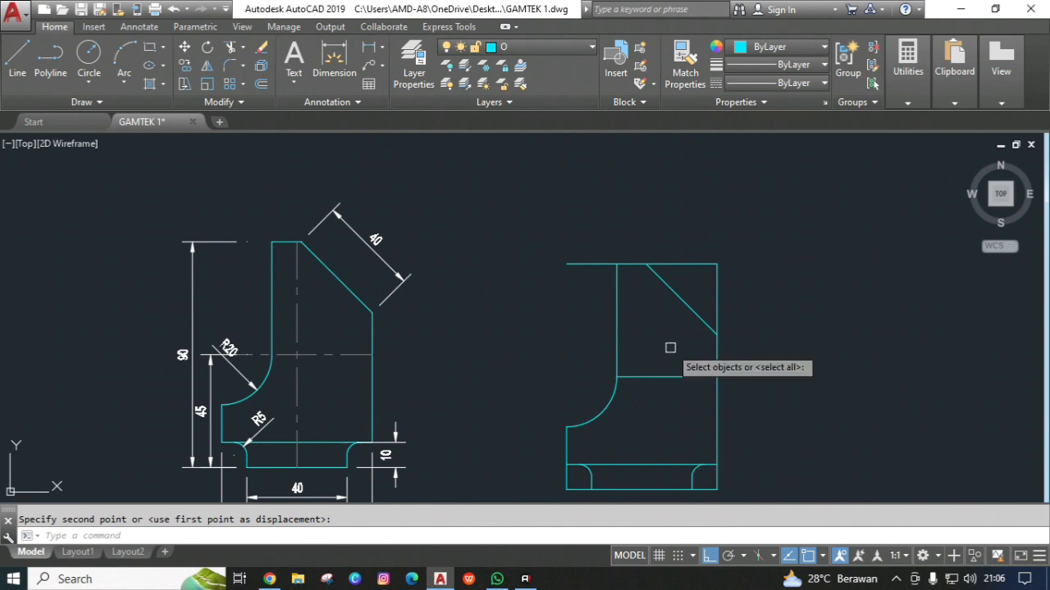
left_click(680, 300)
key("Return")
left_click(716, 295)
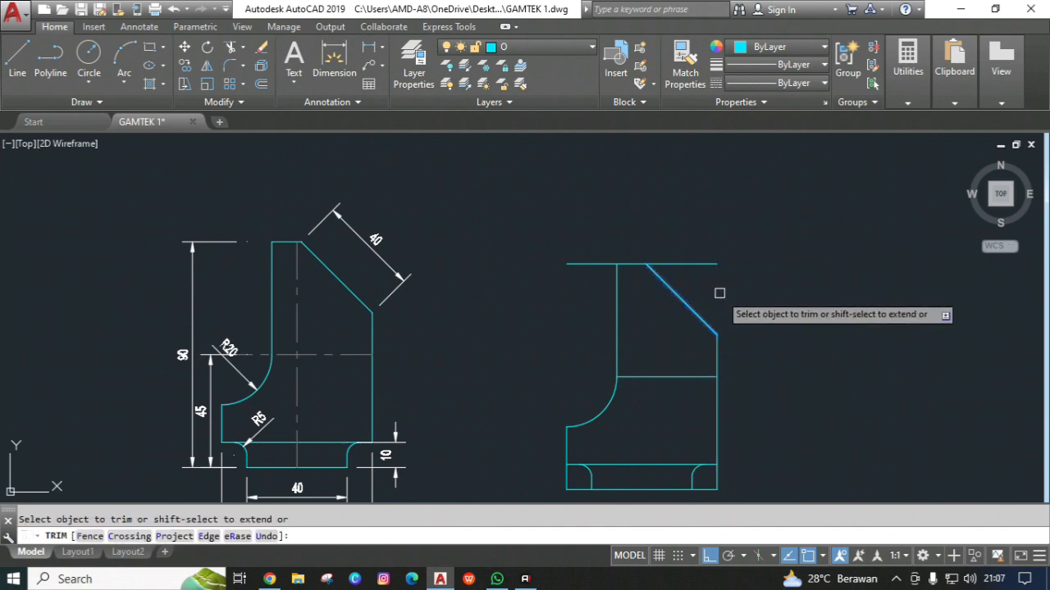
left_click(690, 264)
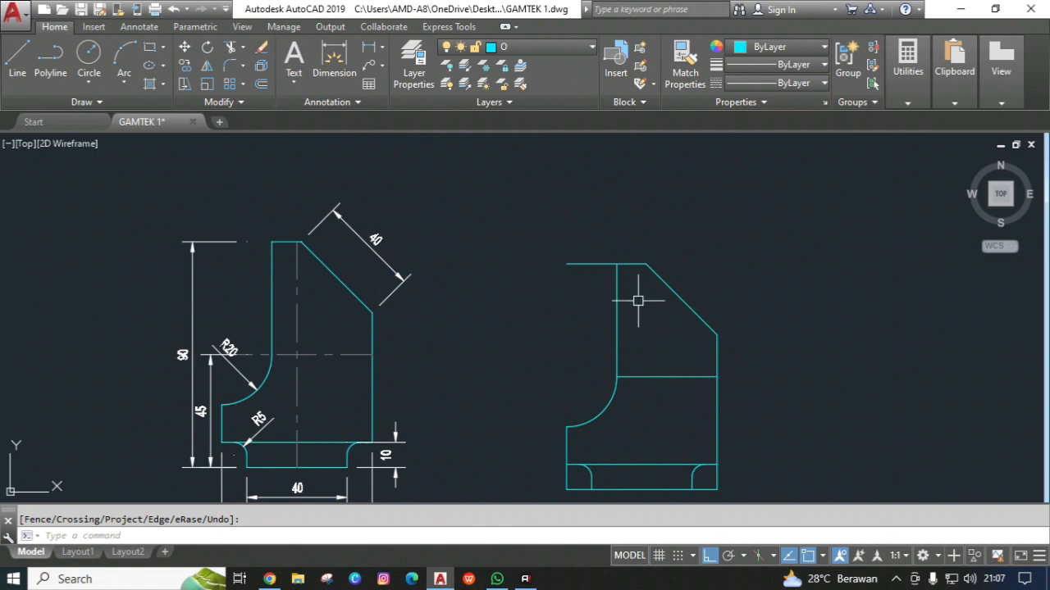
Step: Trim off the top edge's overhang to the left of the inner vertical line
type("TR")
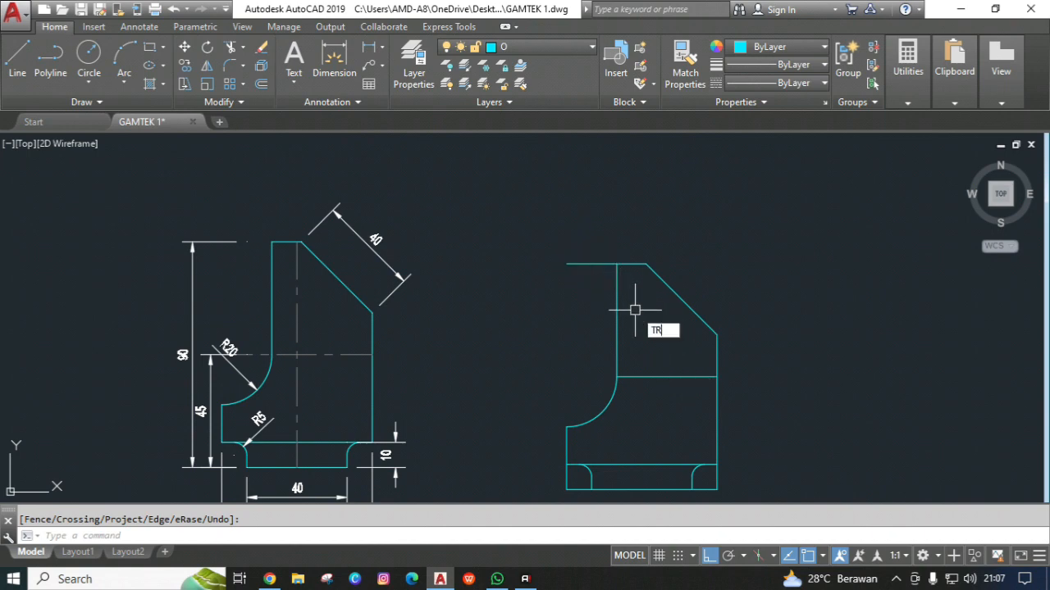
key("Return")
key("Return")
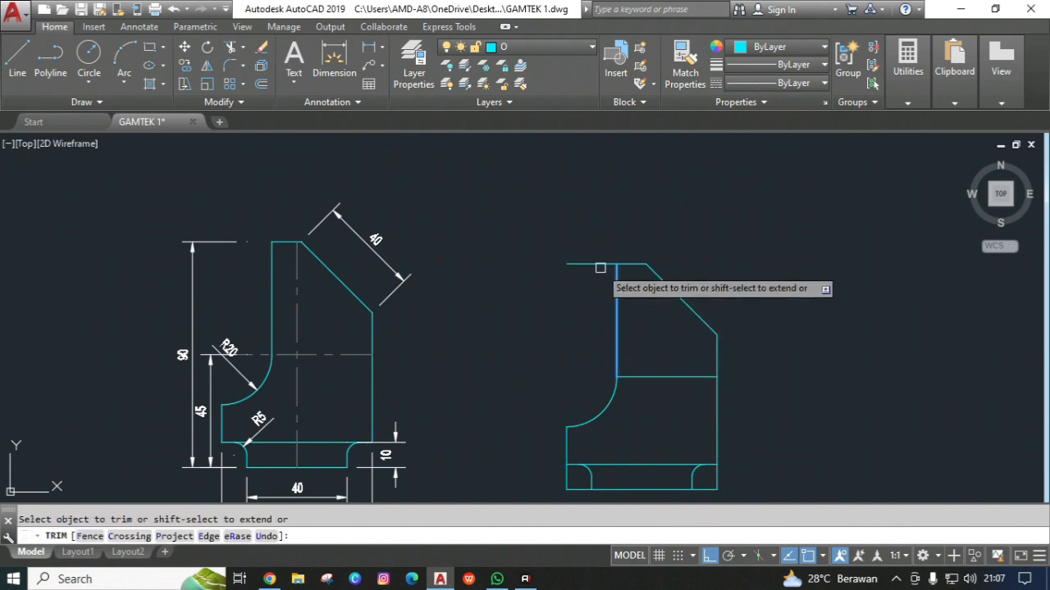
left_click(598, 264)
key("Return")
Step: Erase the middle horizontal line between the arc and the right edge
middle_click_drag(666, 435, 665, 381)
left_click(684, 321)
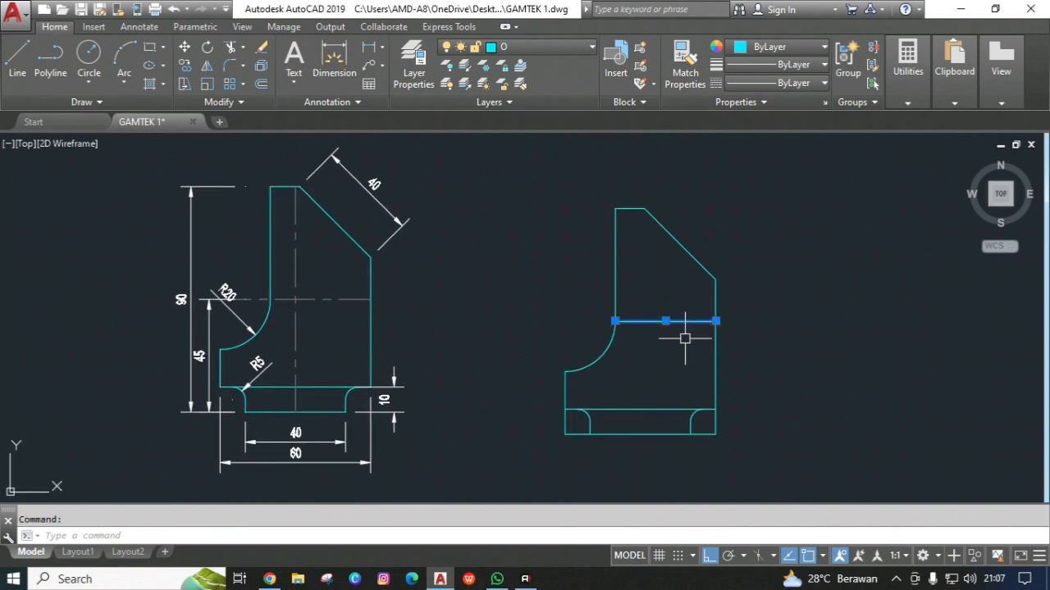
key("Delete")
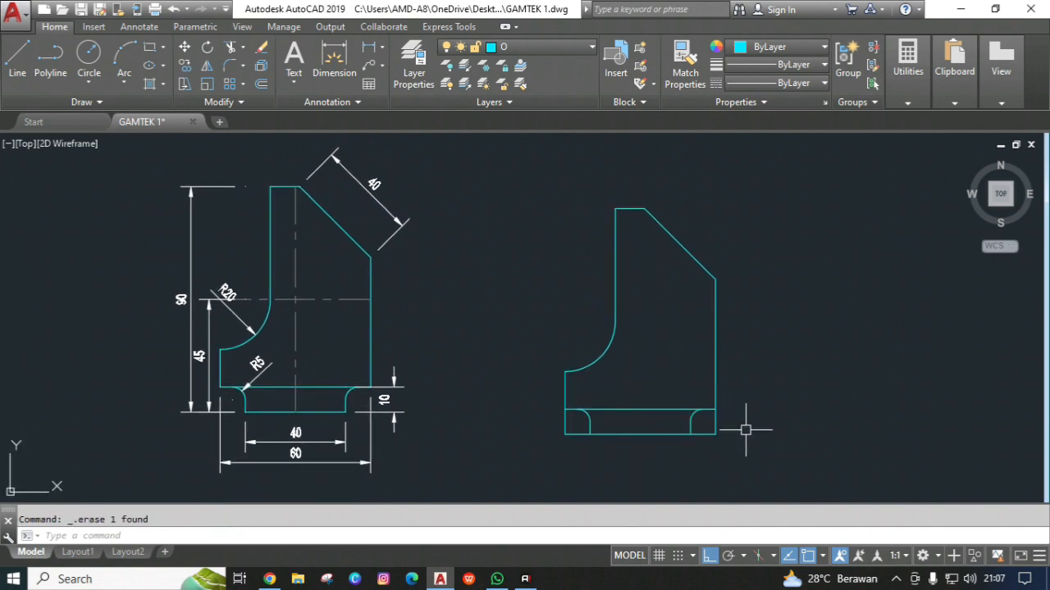
left_click(333, 278)
left_click(326, 284)
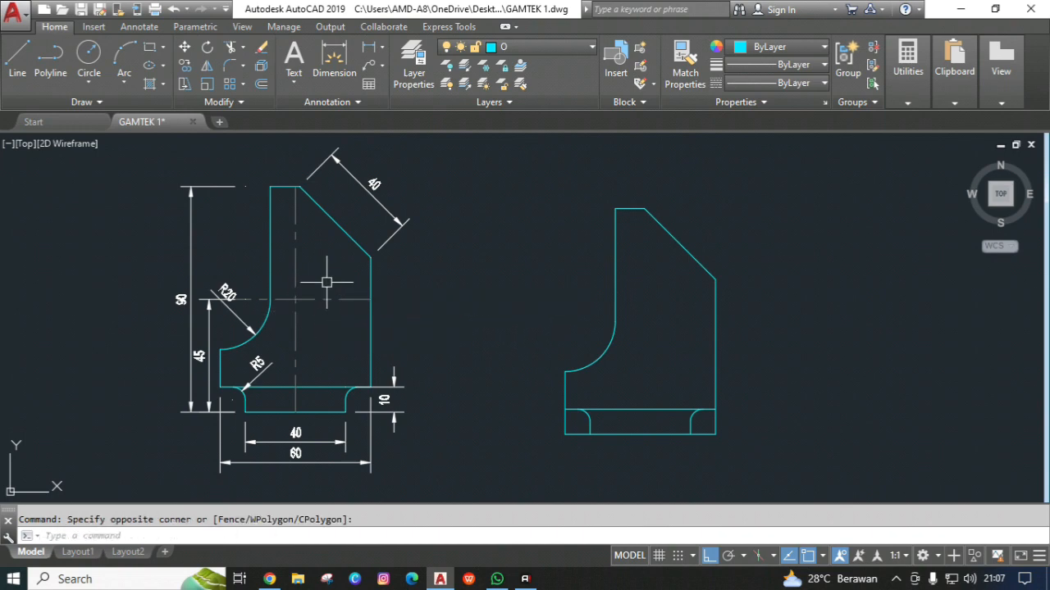
left_click(533, 195)
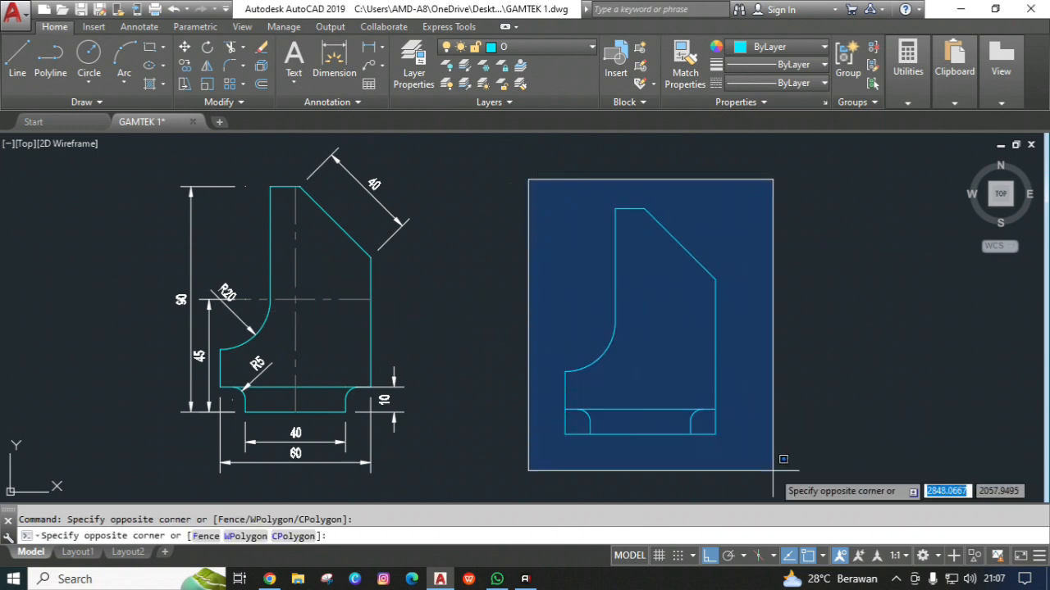
left_click(546, 331)
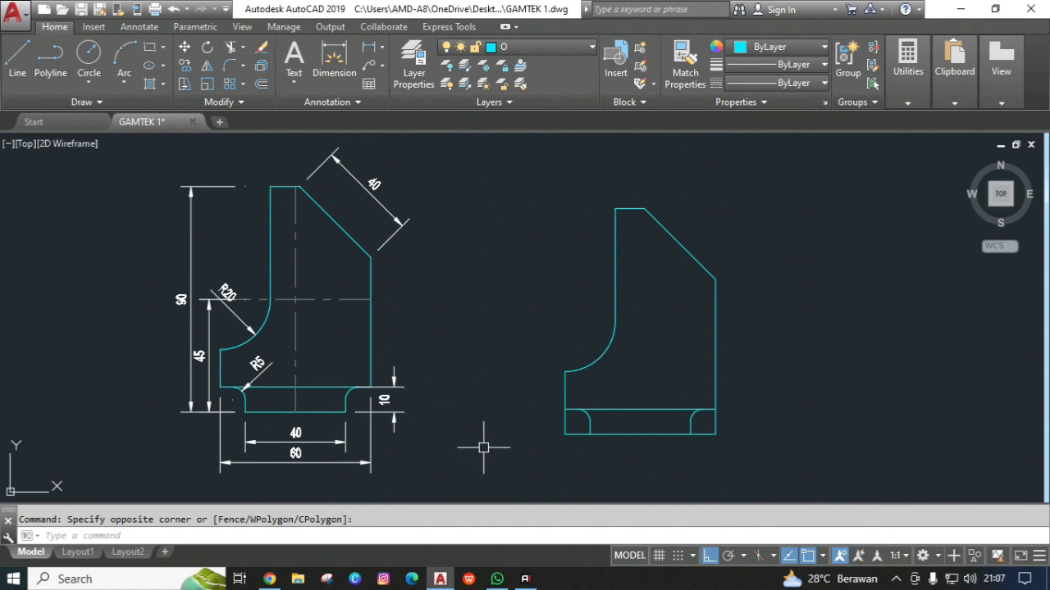
Step: Trim away both lower corners outside the base fillets, using the short straight lines at each fillet as cutting edges
type("tr")
key("Return")
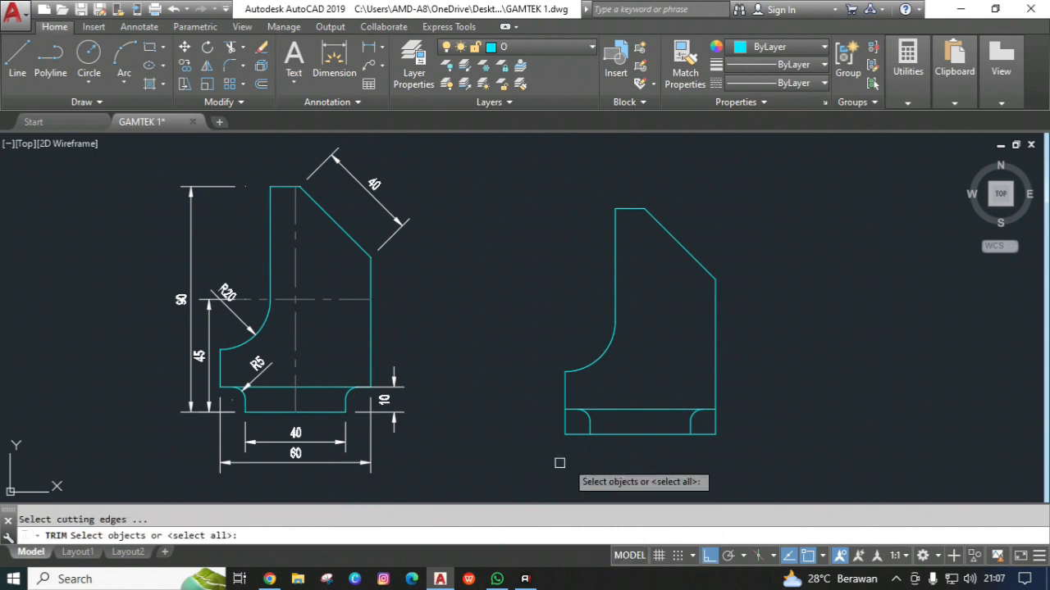
scroll(669, 453, "up", 2)
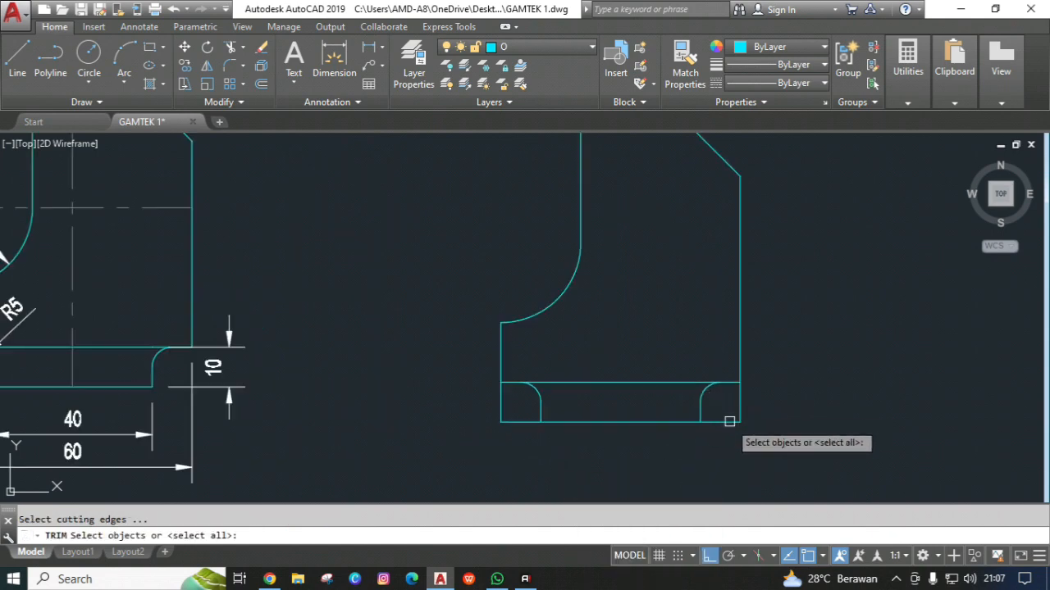
left_click(541, 412)
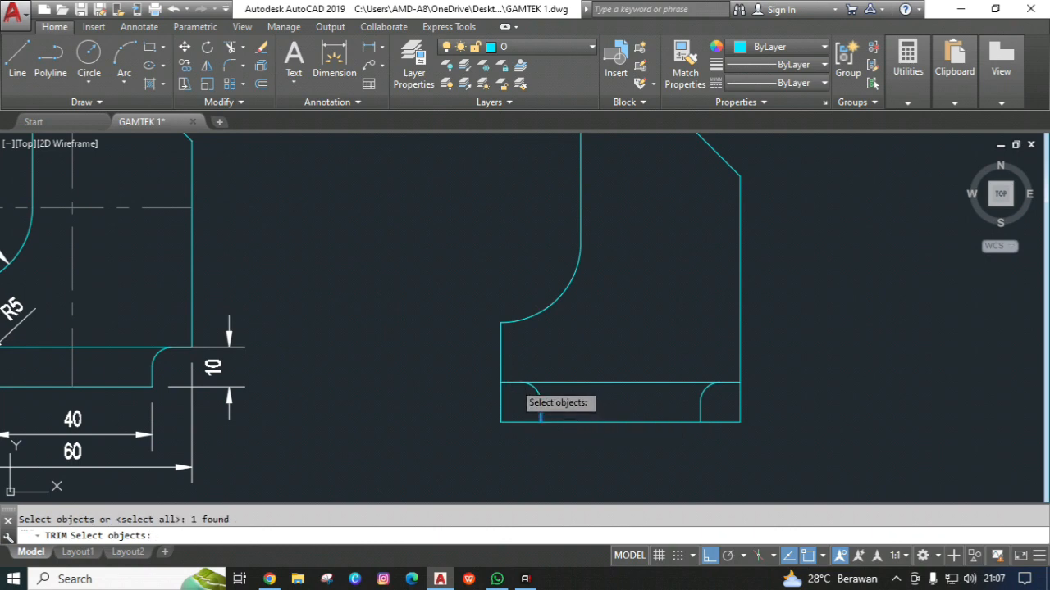
left_click(541, 415)
left_click(701, 408)
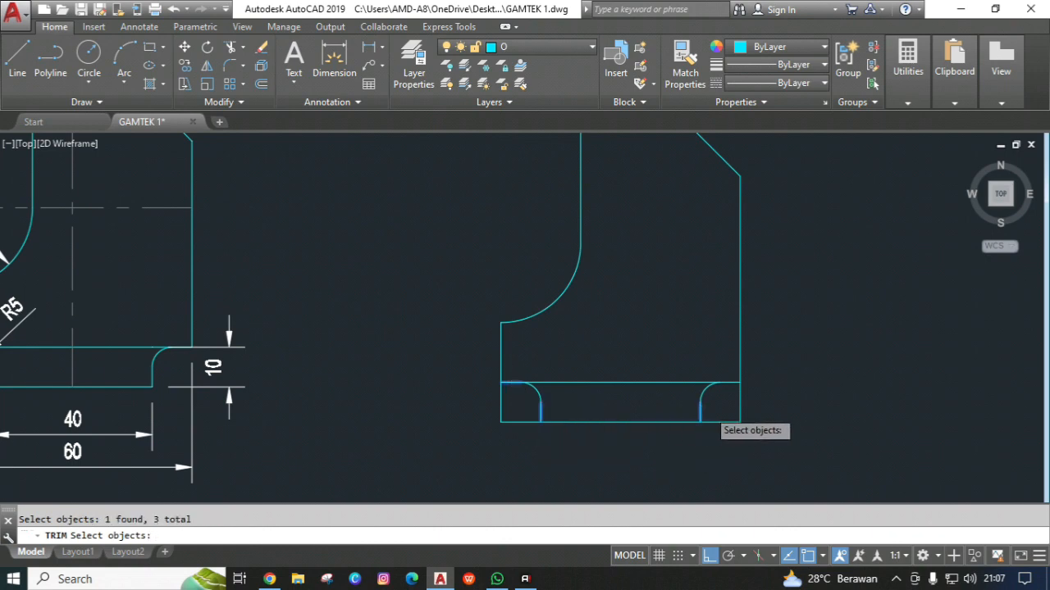
scroll(710, 410, "up", 2)
left_click(749, 342)
scroll(748, 343, "down", 1)
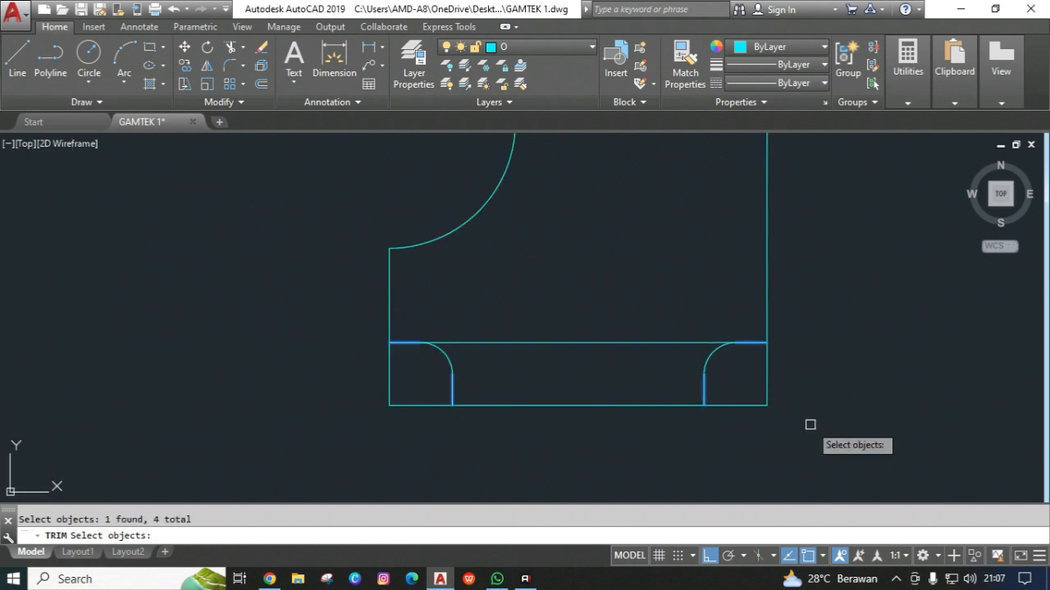
key("Return")
left_click(768, 397)
left_click(761, 405)
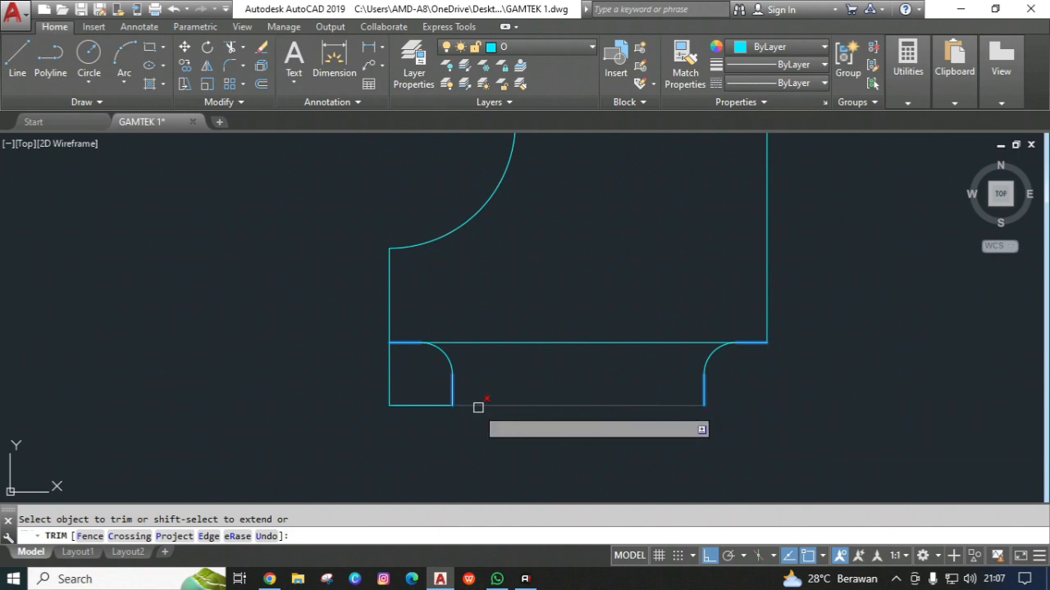
left_click(434, 405)
left_click(387, 386)
scroll(537, 438, "down", 5)
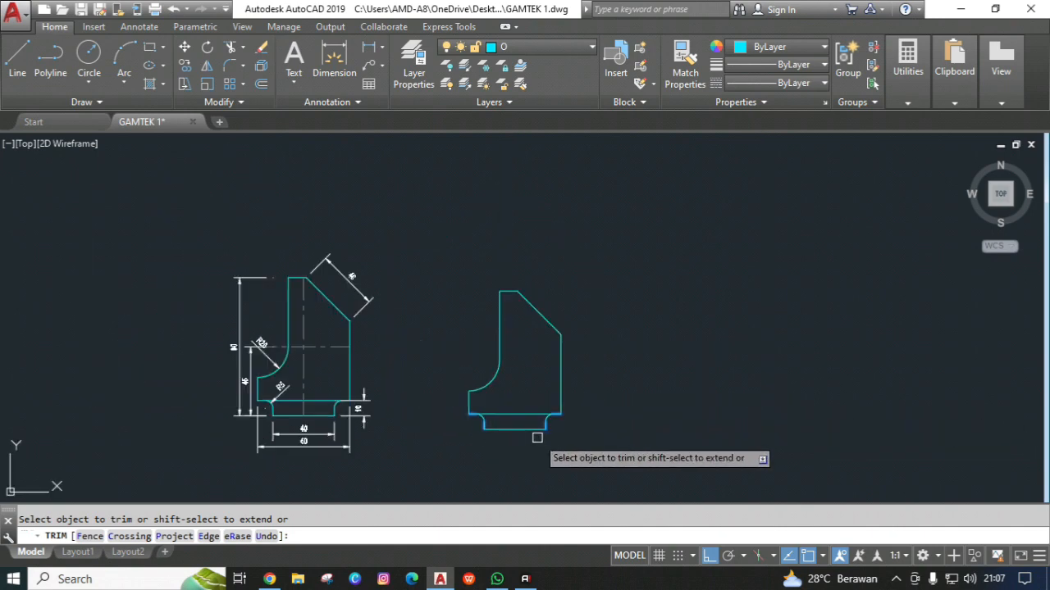
key("Return")
Step: Make D the current layer for dimensioning the redrawn part
scroll(443, 448, "up", 2)
middle_click_drag(452, 452, 468, 455)
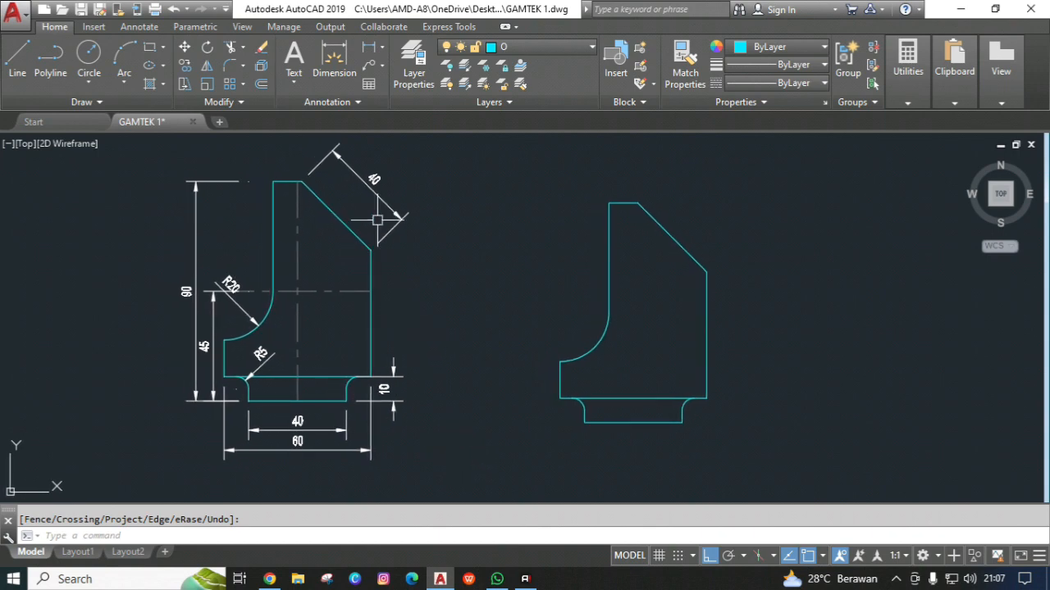
left_click(543, 51)
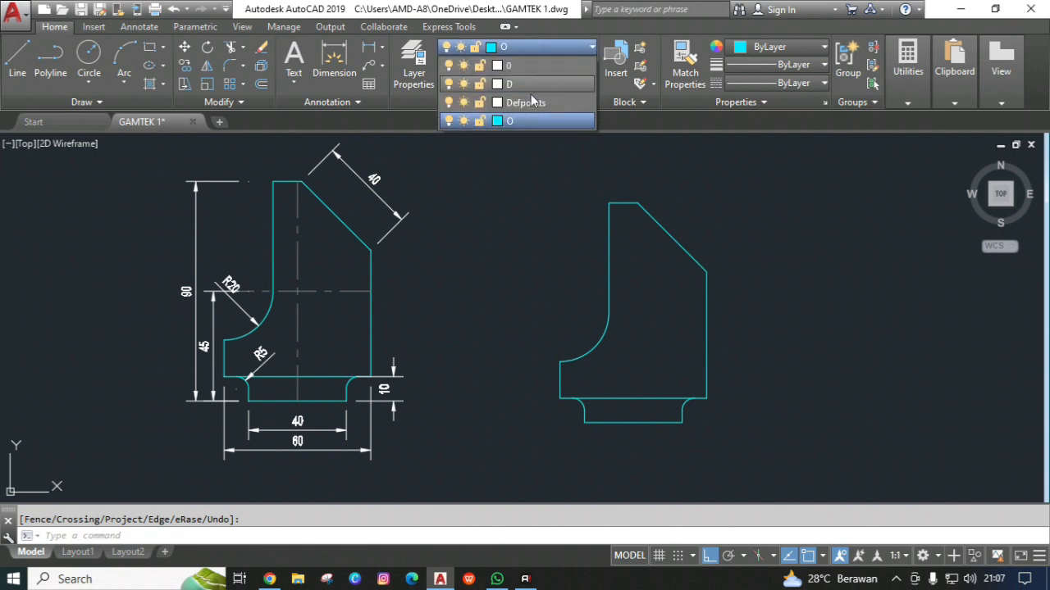
left_click(521, 84)
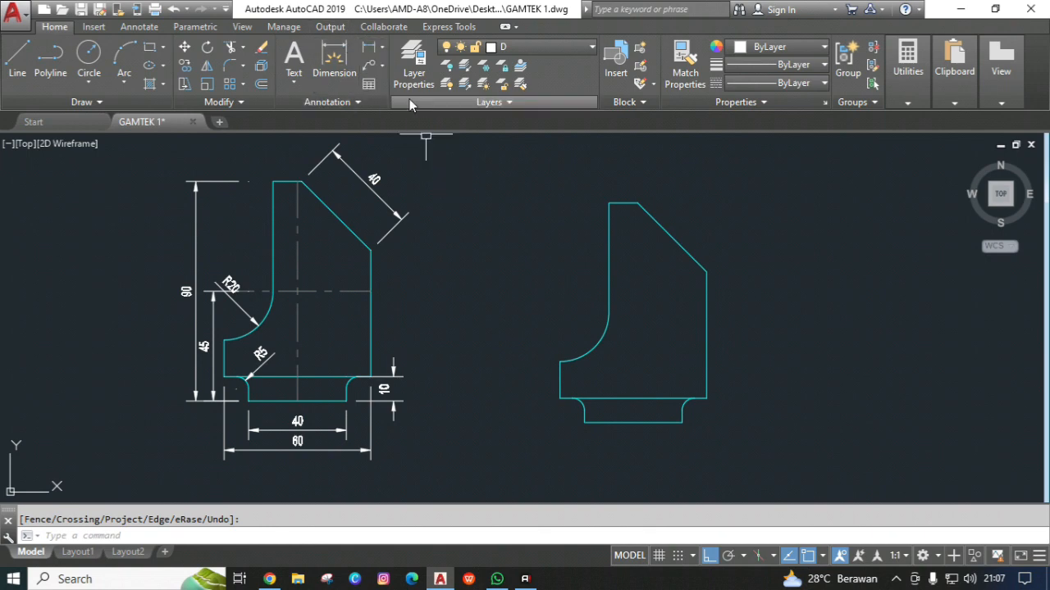
Step: Add a vertical linear dimension on the part's left side from the body's lower-left corner to the top edge
type("DLI")
key("Return")
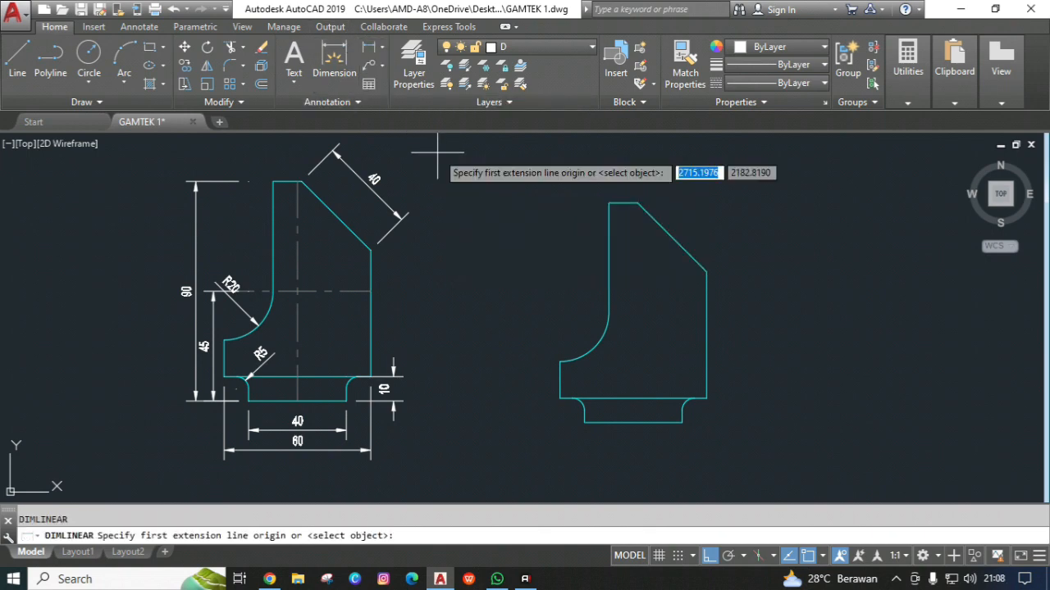
left_click(565, 400)
left_click(609, 204)
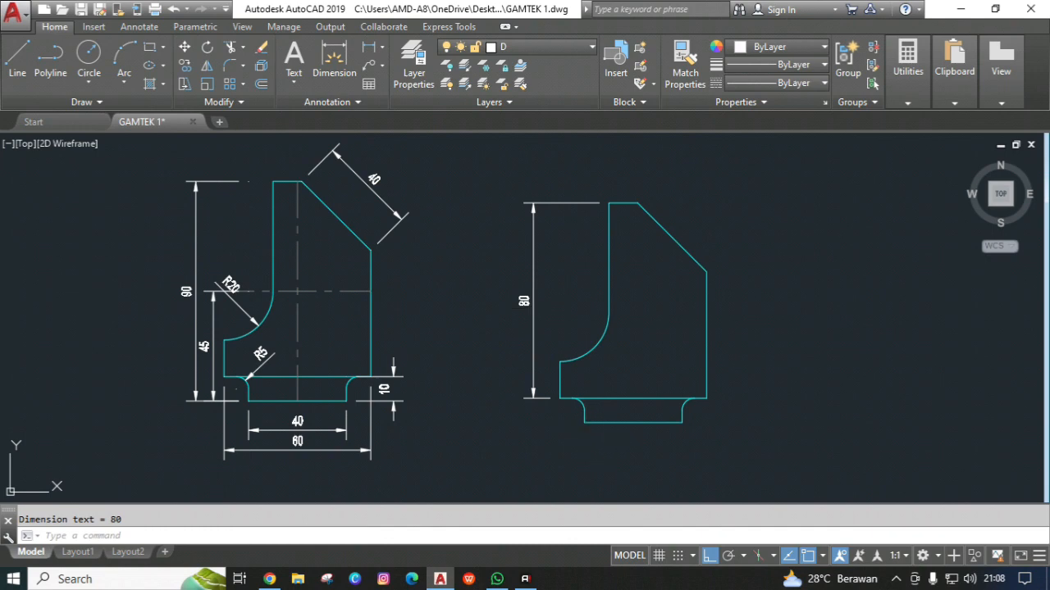
key("Return")
key("Escape")
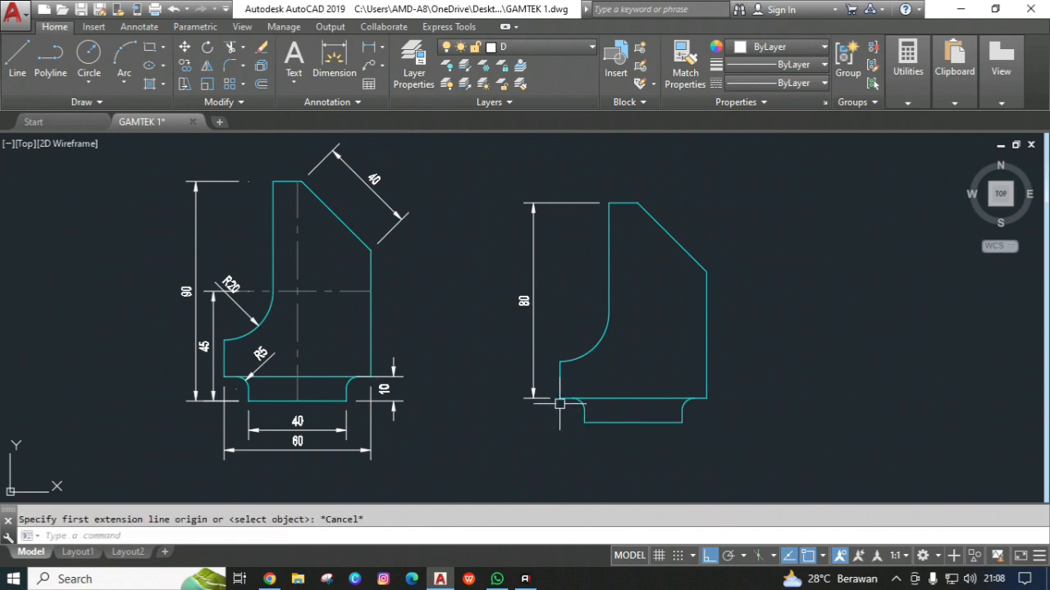
Step: Add a horizontal linear dimension of the body's full width below the base
type("LI")
key("Return")
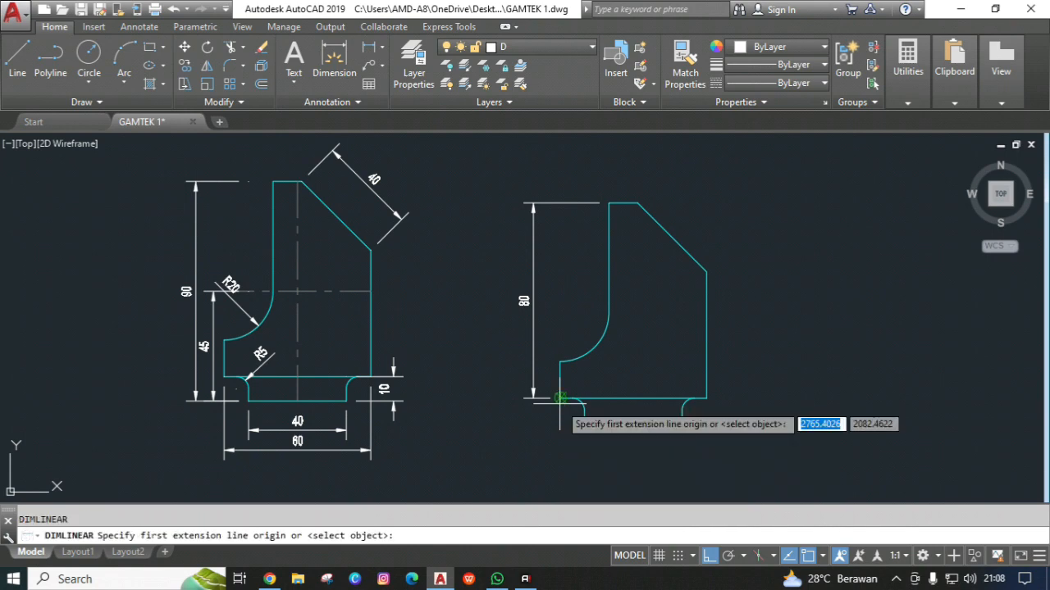
left_click(560, 399)
left_click(706, 400)
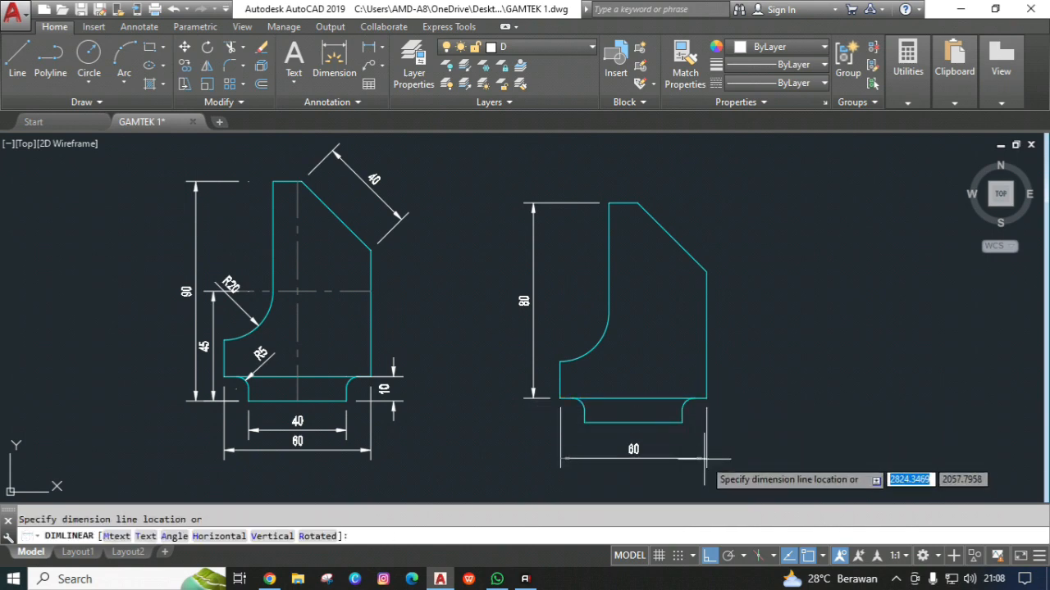
left_click(704, 469)
Step: Add a horizontal linear dimension of the narrow base's bottom edge, placed above the full-width dimension
scroll(620, 441, "up", 4)
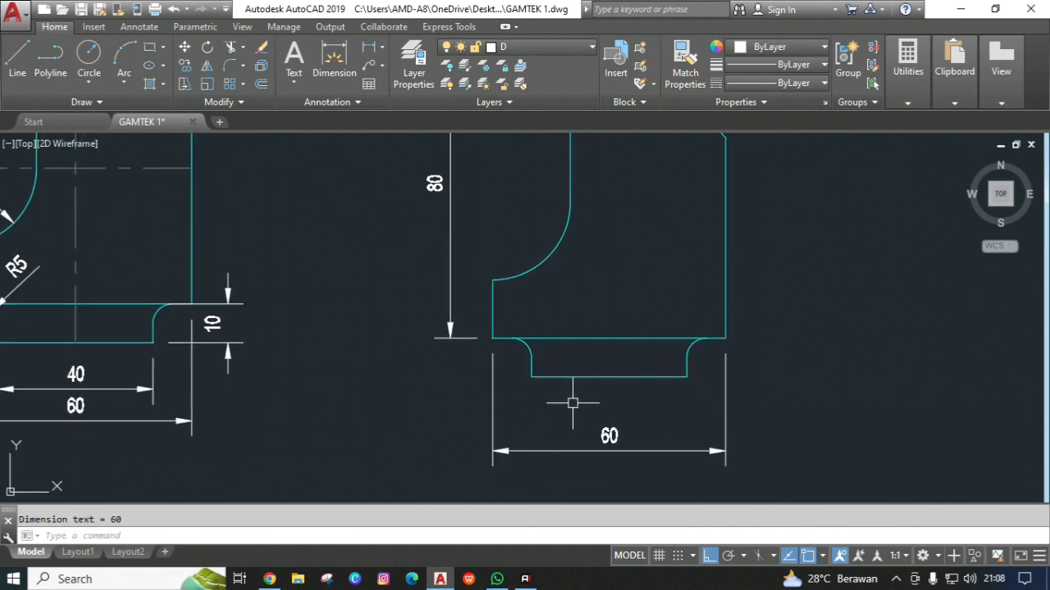
key("Return")
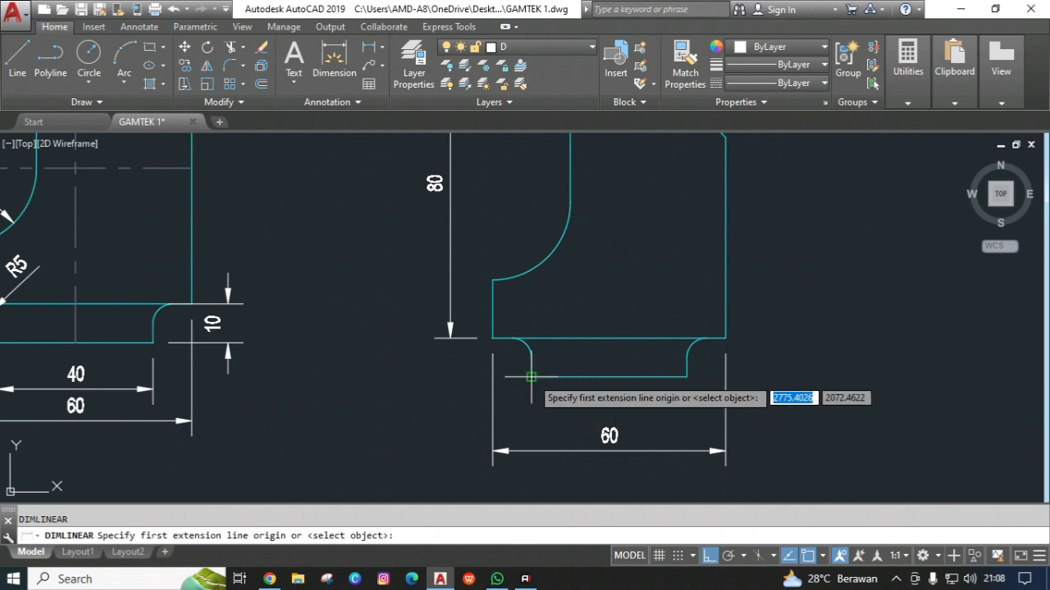
left_click(531, 377)
left_click(687, 378)
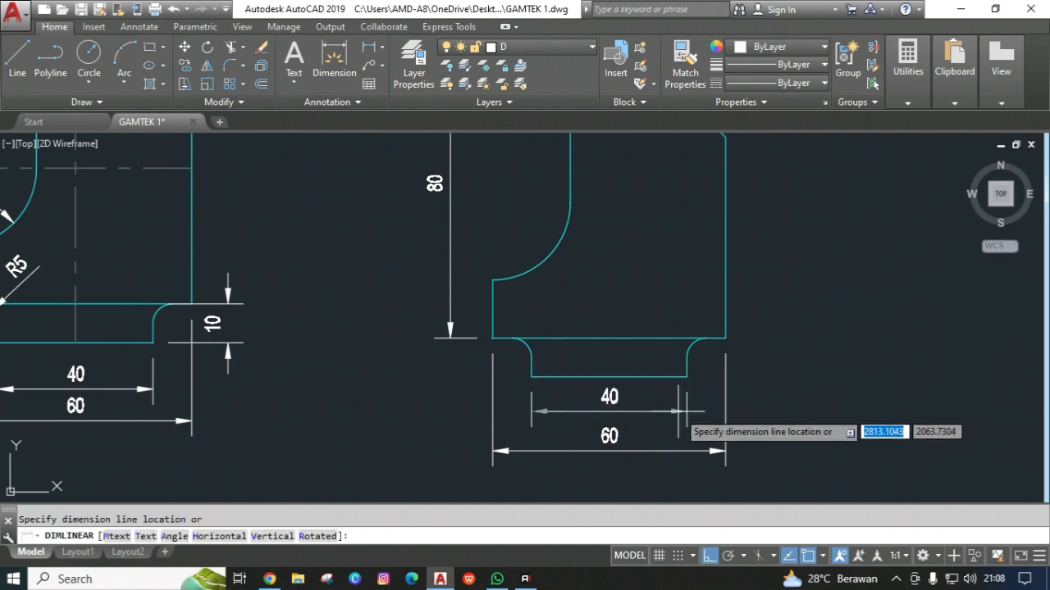
left_click(675, 414)
scroll(796, 474, "down", 3)
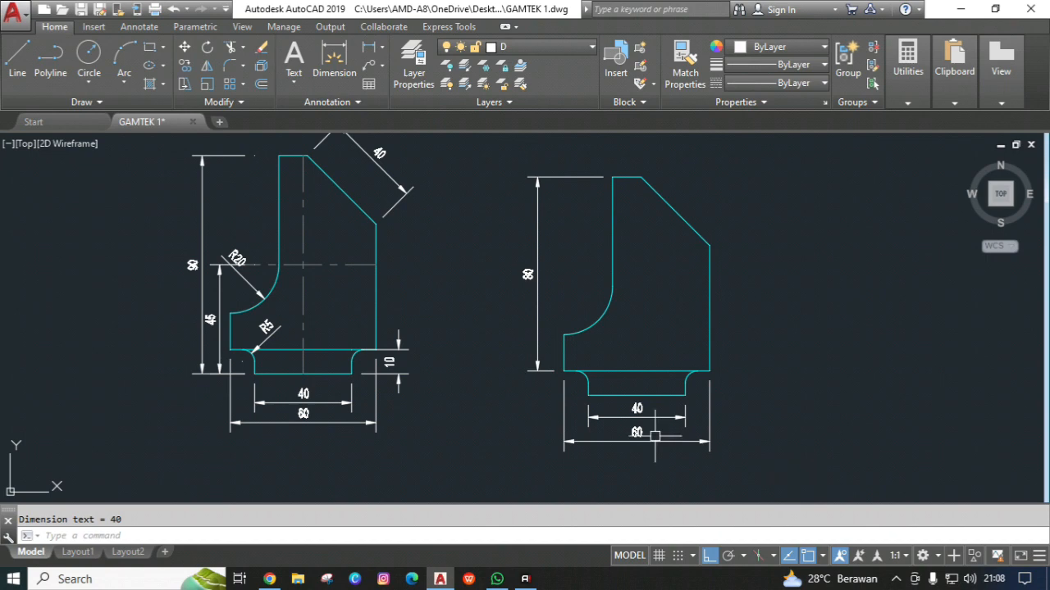
Step: Add a vertical linear dimension of the base's height, placed to the right of the redrawn part
type("I")
key("Return")
scroll(687, 381, "up", 2)
left_click(680, 401)
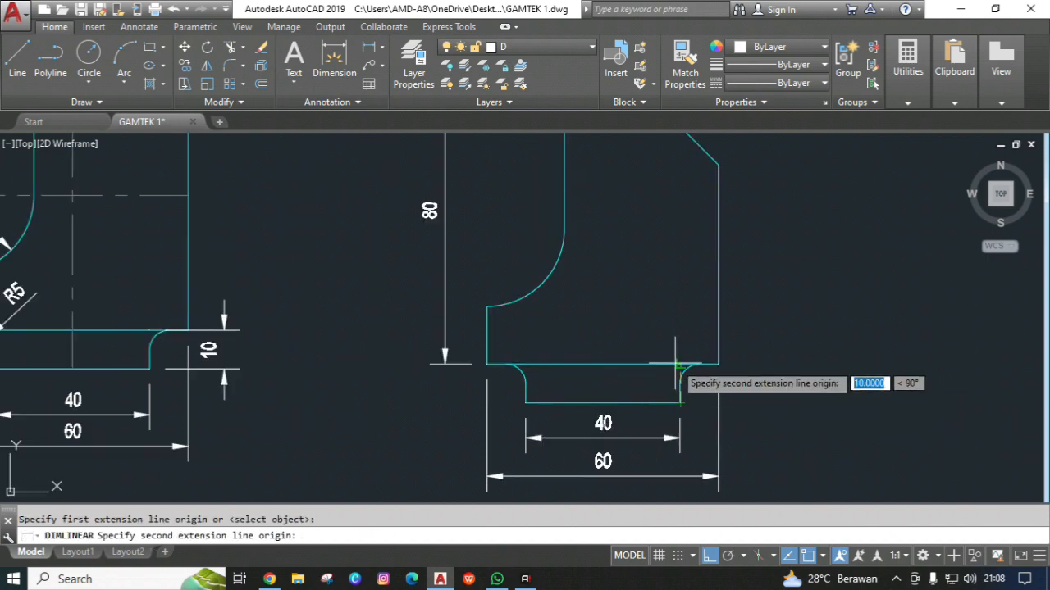
left_click(677, 367)
left_click(773, 416)
scroll(772, 416, "down", 2)
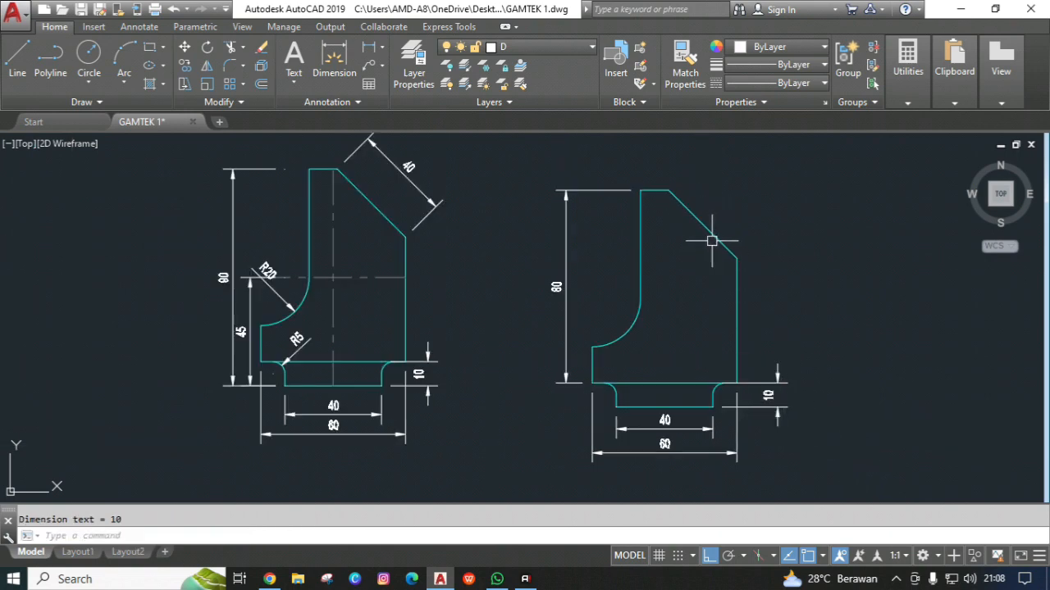
Step: Add an aligned dimension along the redrawn part's sloped edge, placed outside its upper-right side
middle_click_drag(712, 240, 694, 241)
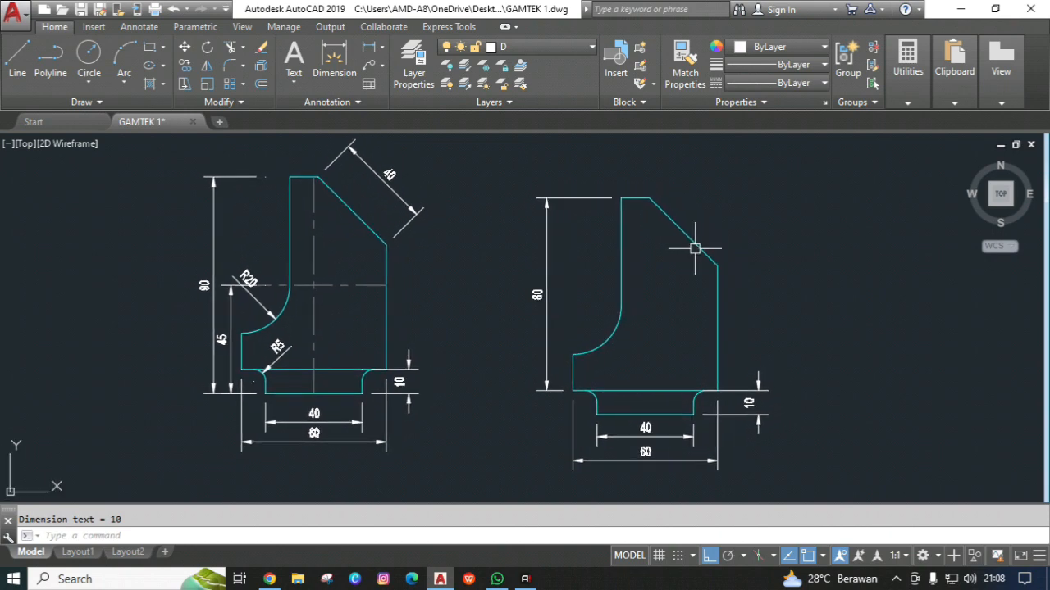
left_click(382, 49)
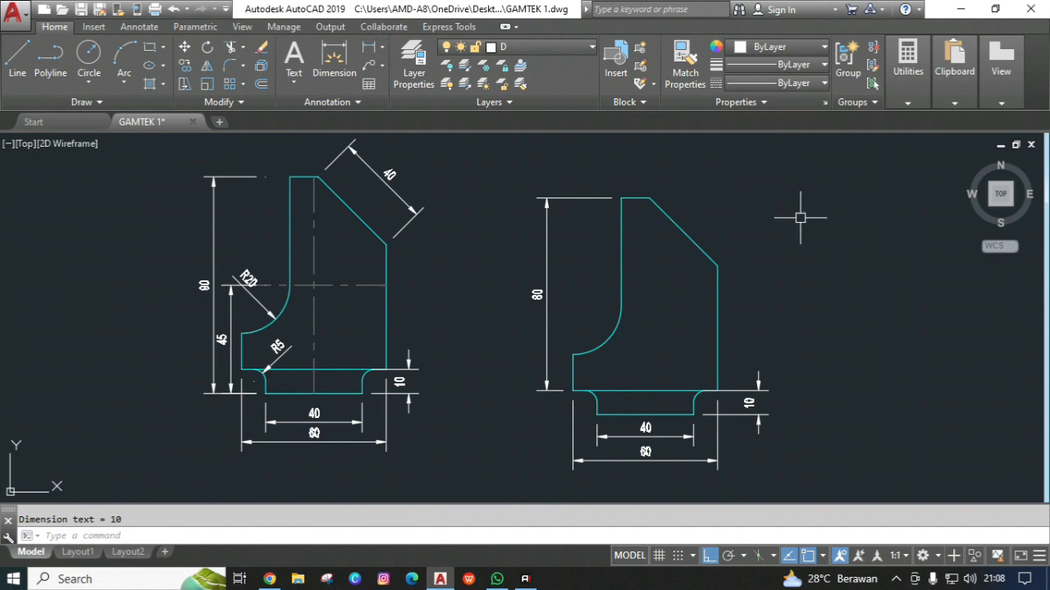
key("Return")
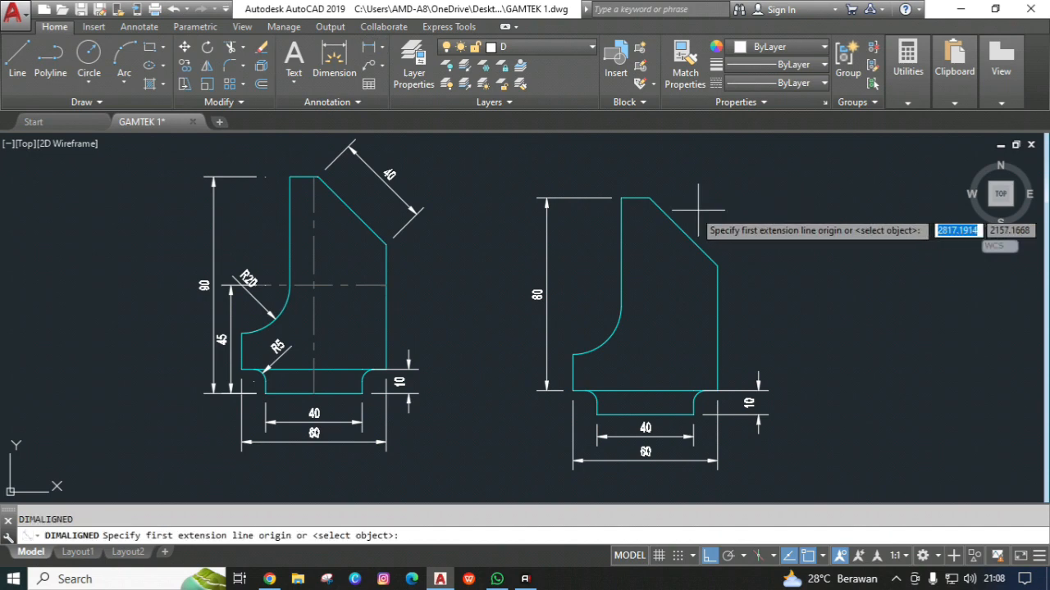
left_click(650, 197)
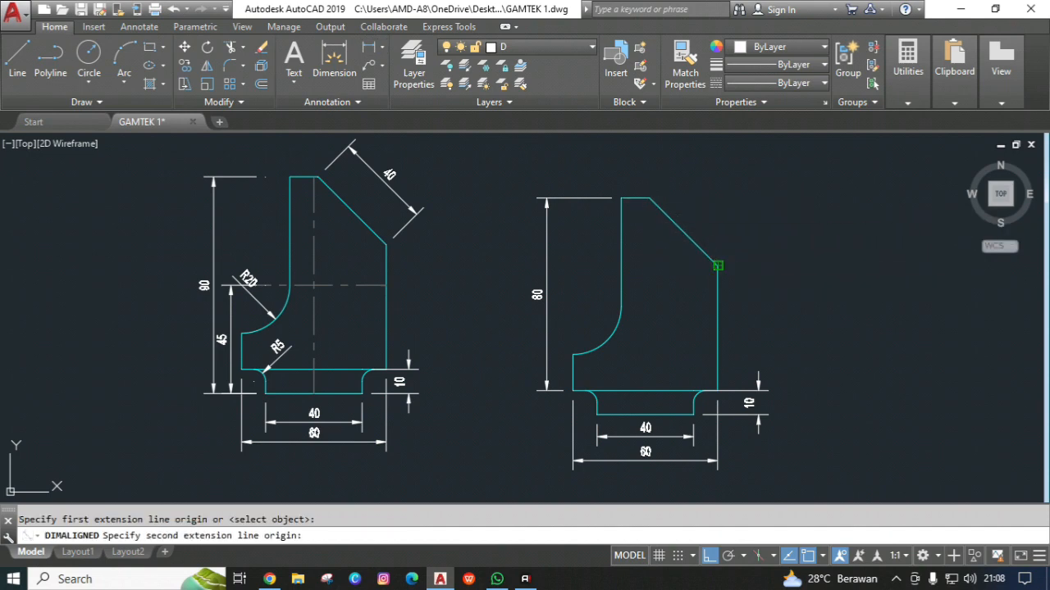
left_click(711, 261)
left_click(746, 246)
middle_click_drag(728, 258, 715, 265)
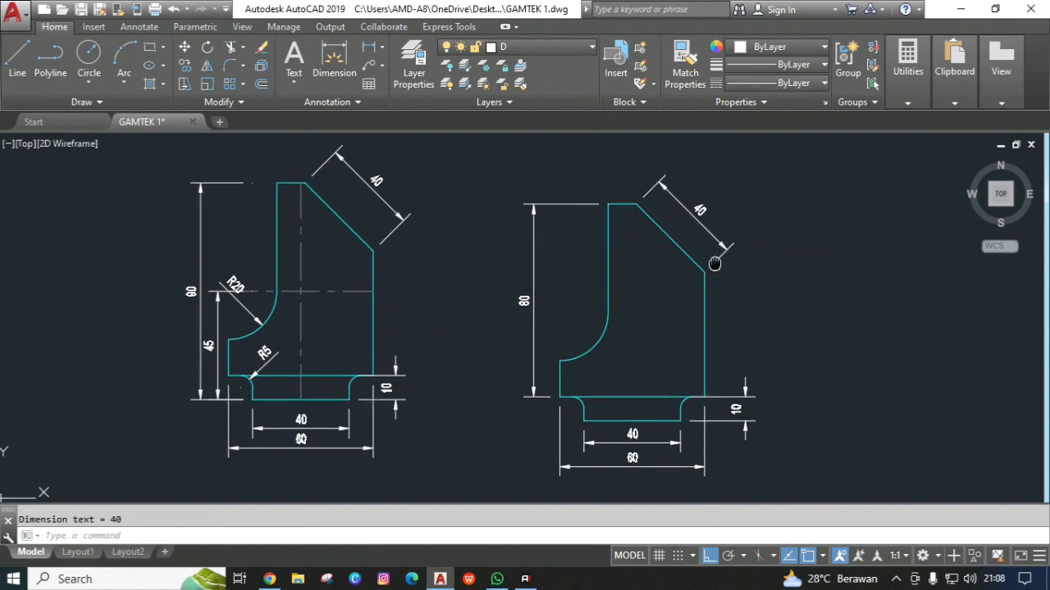
Step: Add a vertical linear dimension between the two ends of the sloped edge, placed to the right of the part
left_click(369, 47)
left_click(637, 203)
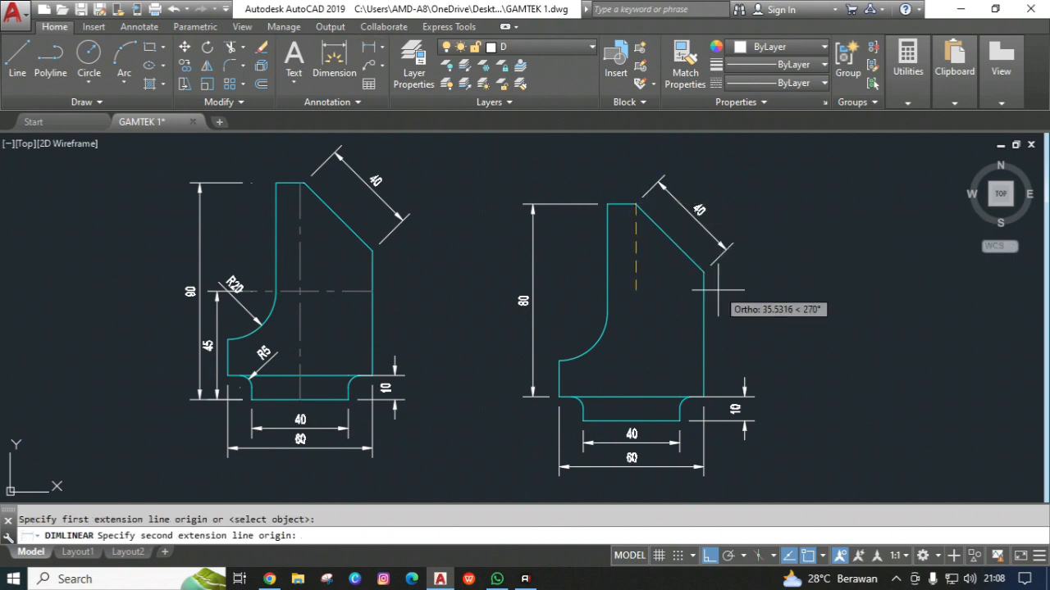
left_click(703, 272)
left_click(759, 194)
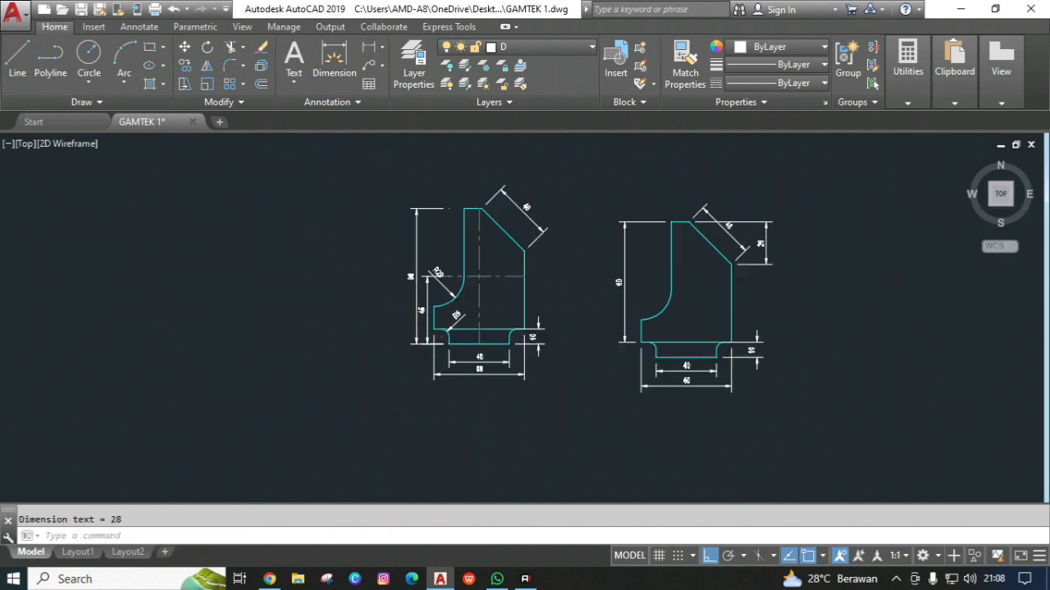
scroll(766, 238, "up", 4)
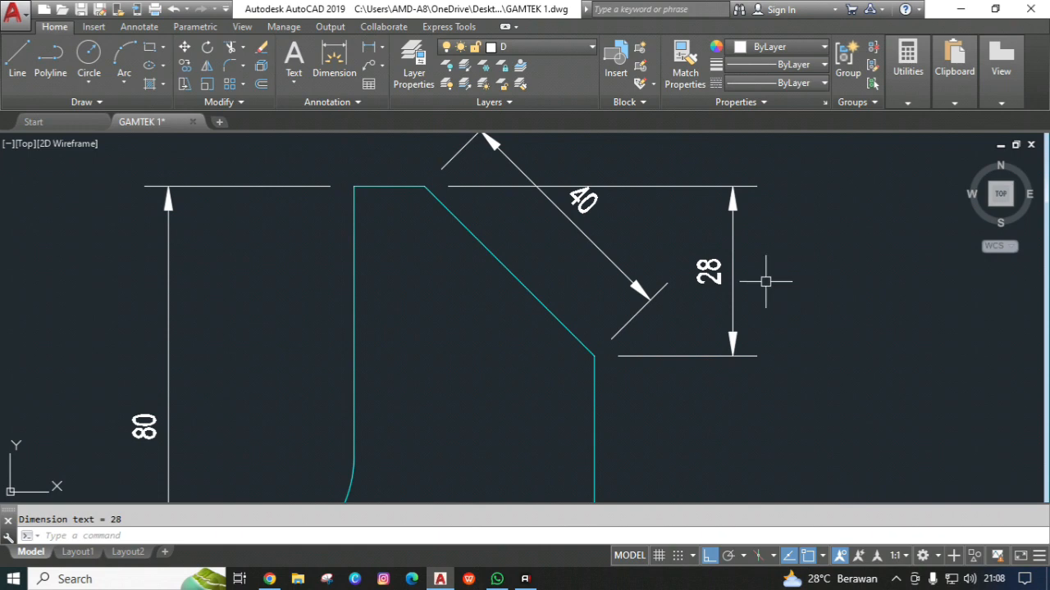
Step: Erase the vertical dimension beside the sloped edge
type("e")
key("space")
left_click(756, 280)
left_click(706, 256)
key("space")
scroll(701, 254, "down", 4)
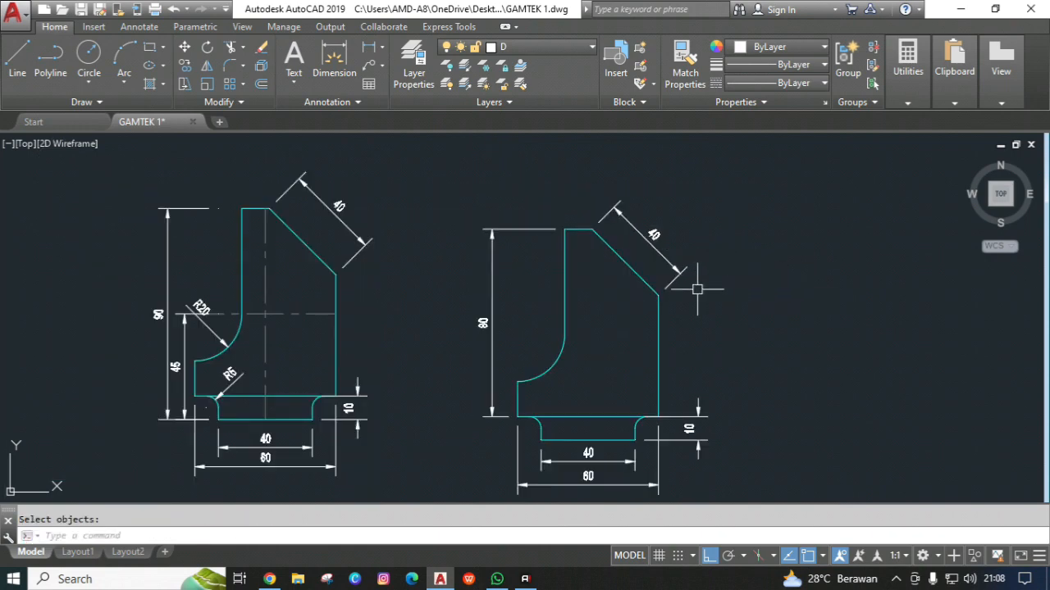
Step: Add a radius dimension to the base's left fillet, with its text placed inside the body above the base
scroll(698, 289, "down", 2)
middle_click_drag(692, 289, 684, 277)
scroll(619, 350, "up", 2)
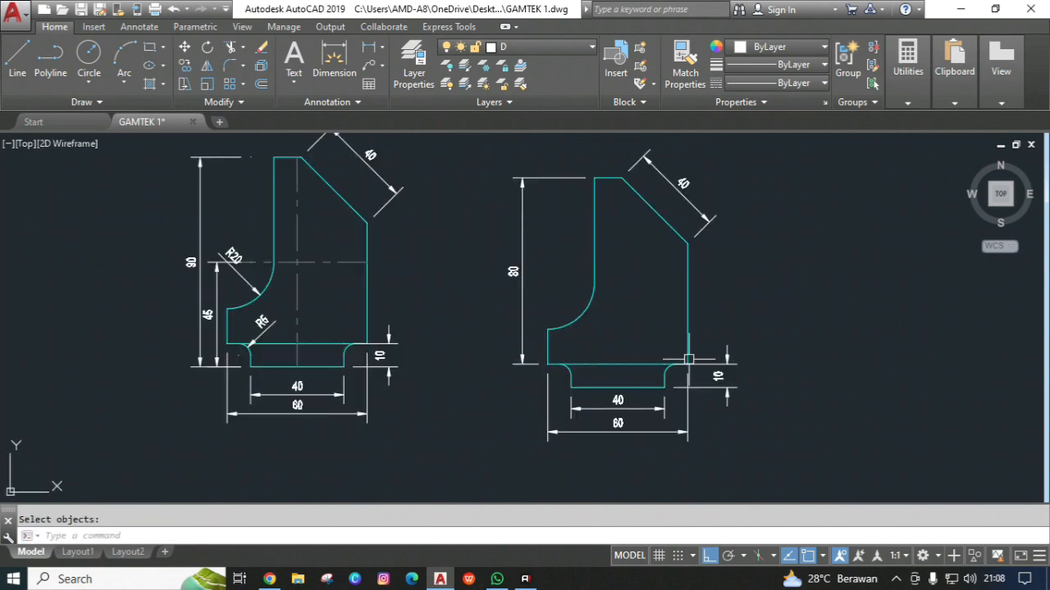
left_click(380, 51)
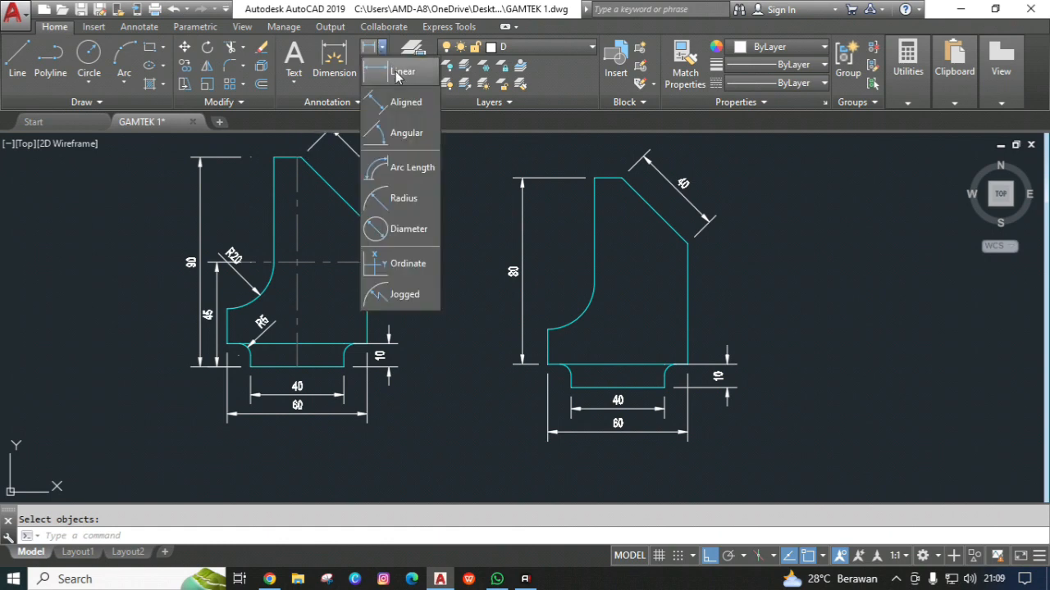
left_click(410, 202)
scroll(578, 386, "up", 4)
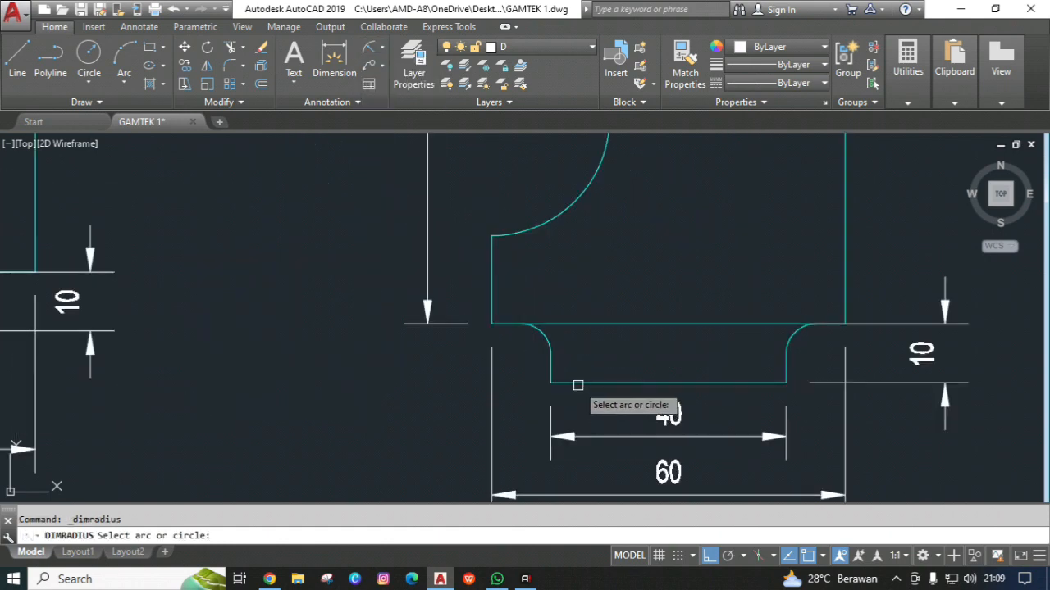
left_click(544, 328)
left_click(601, 289)
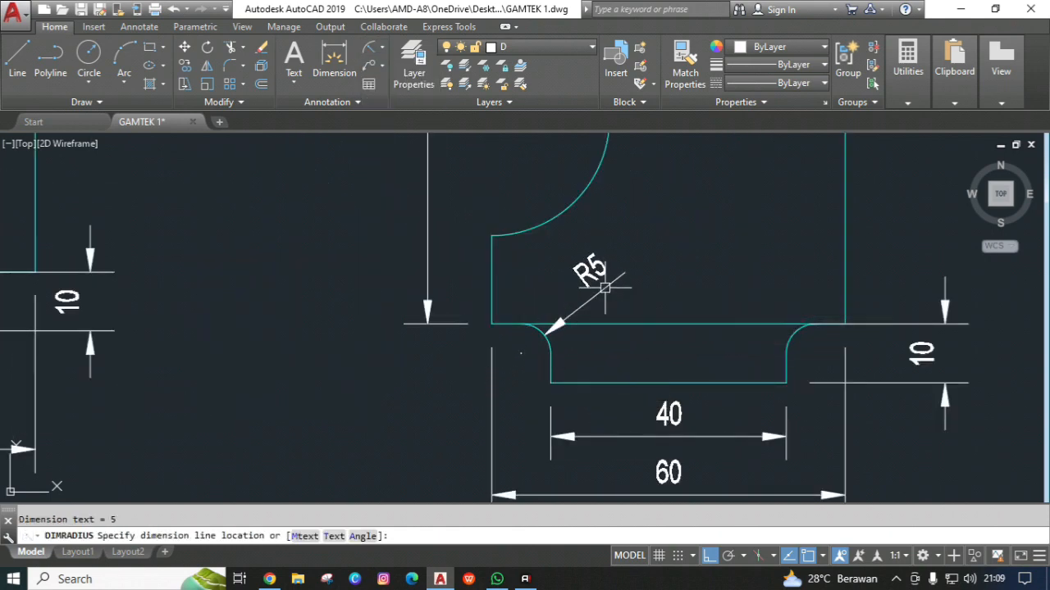
scroll(605, 292, "down", 4)
scroll(602, 353, "up", 1)
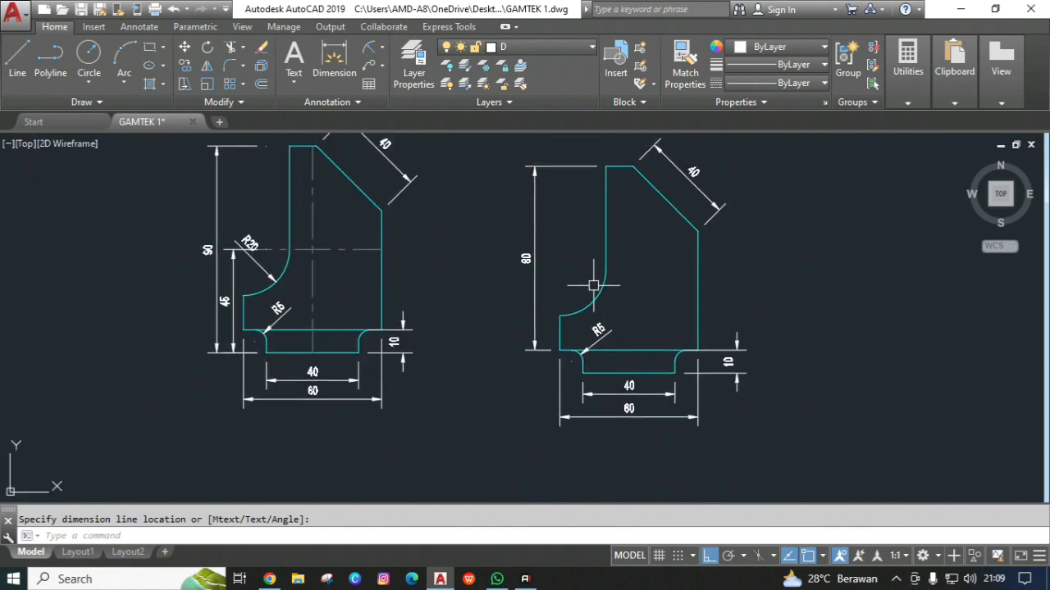
Step: Add a radius dimension to the large concave arc on the part's left side, with its text outside the outline
left_click(376, 49)
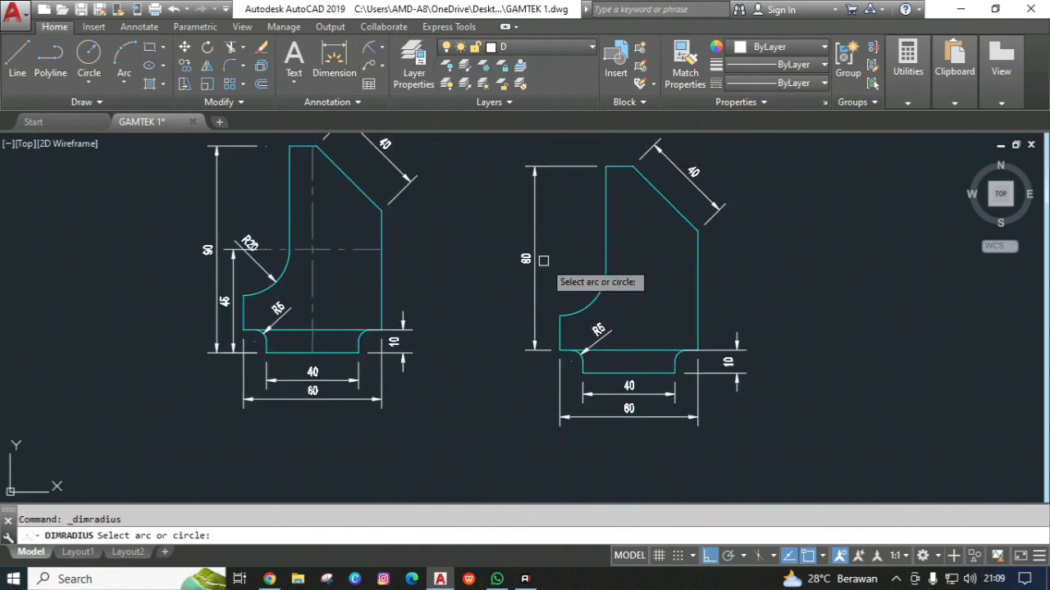
left_click(587, 303)
scroll(567, 282, "up", 2)
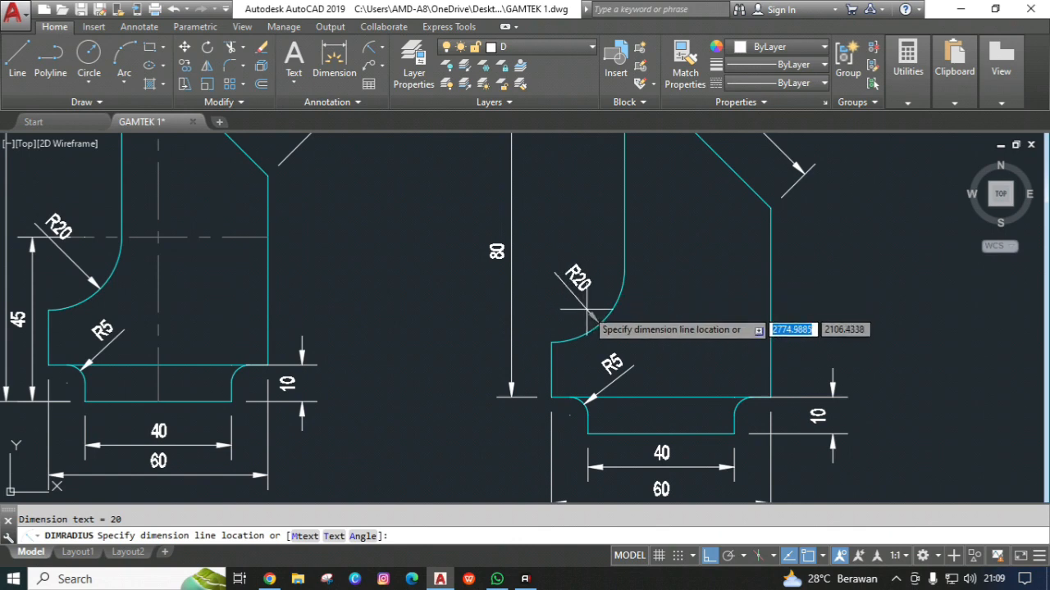
left_click(571, 277)
scroll(564, 265, "down", 2)
scroll(551, 265, "down", 2)
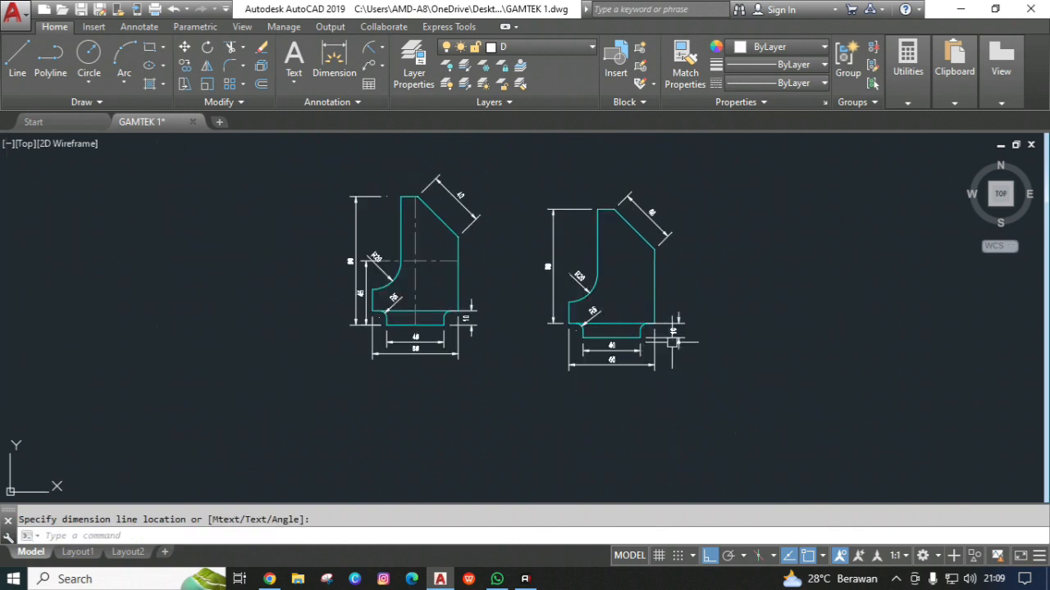
Step: Draw a vertical line from the midpoint of the base's bottom edge straight up to the part's top edge
scroll(614, 263, "up", 2)
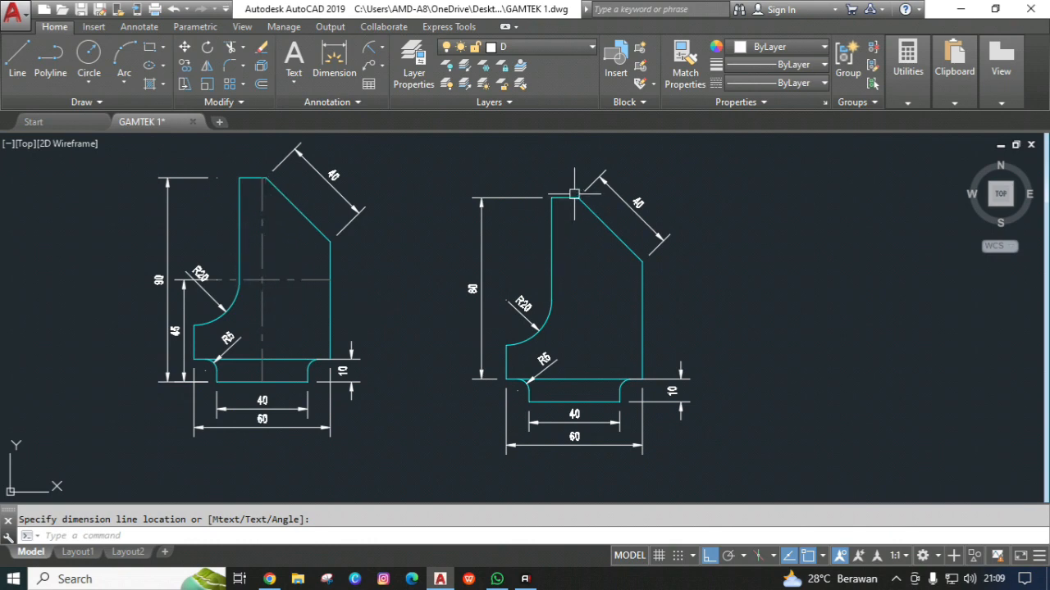
type("l")
key("Return")
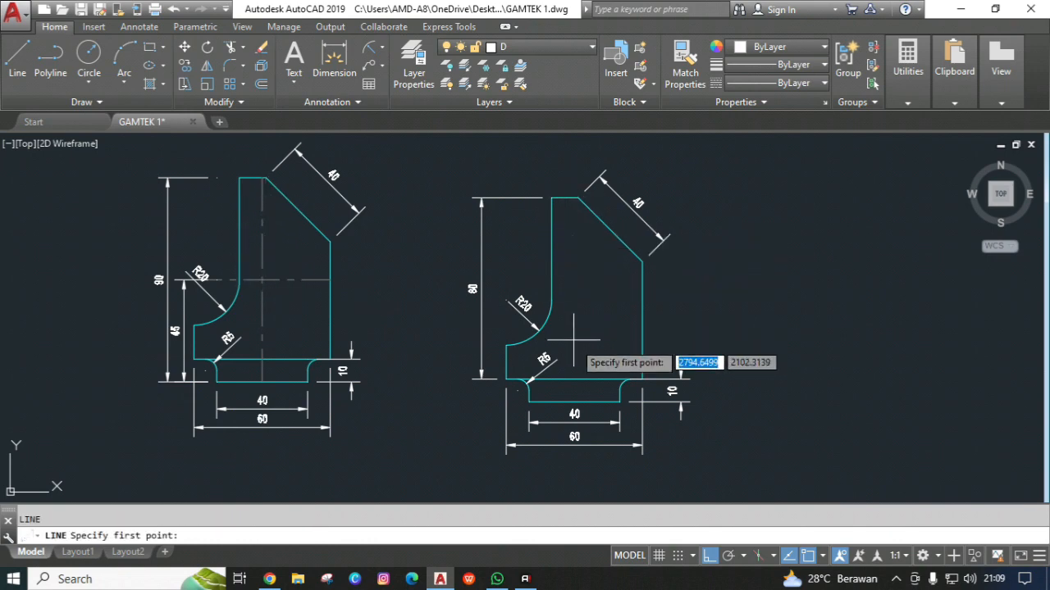
left_click(574, 402)
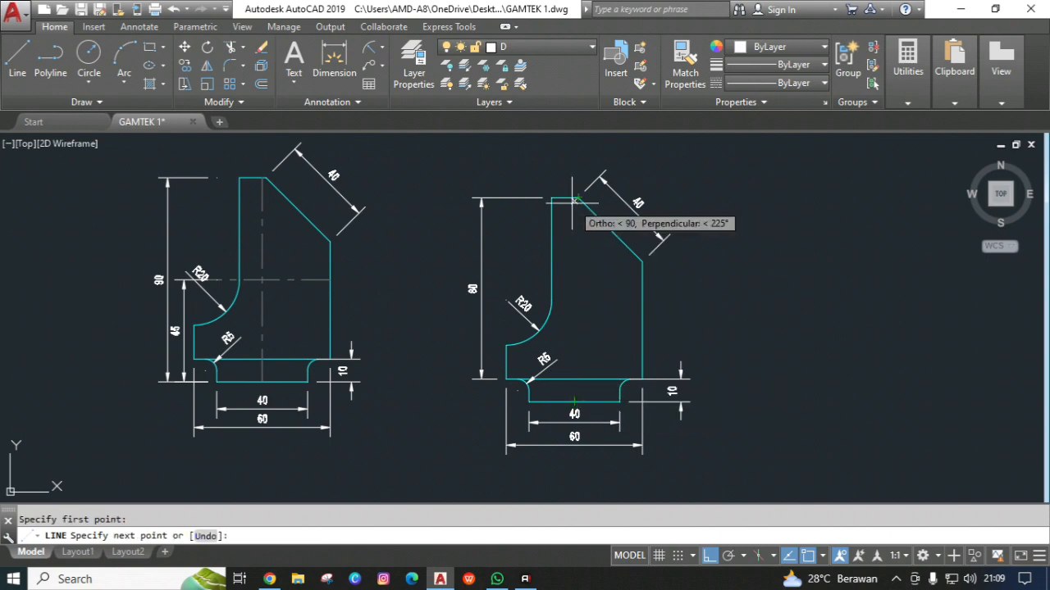
left_click(574, 198)
key("Return")
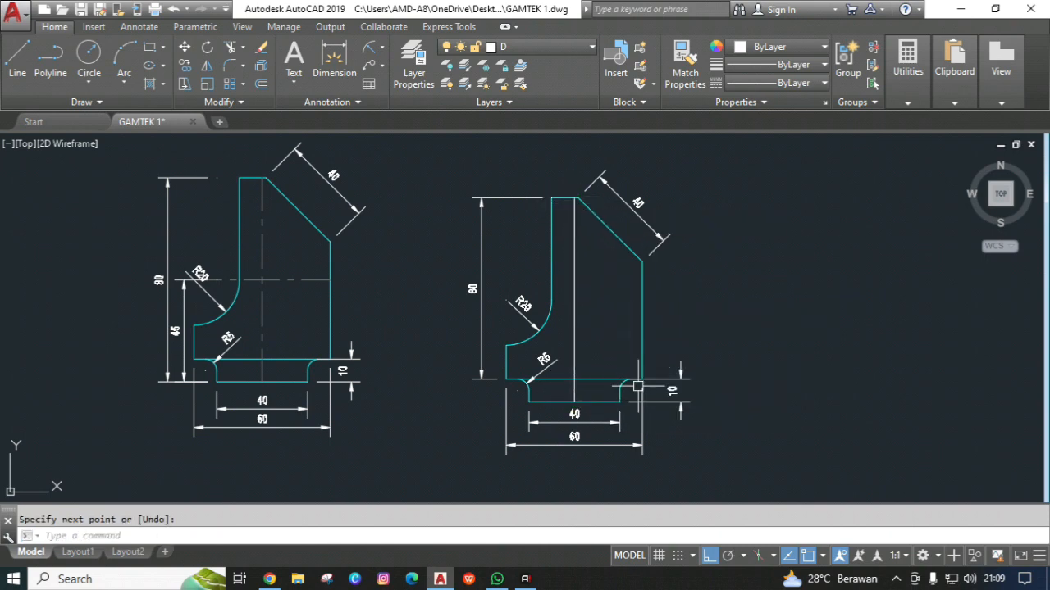
Step: Draw a horizontal line along the body's lower edge from its lower-left corner to its lower-right corner
type("l")
key("Return")
scroll(499, 356, "up", 4)
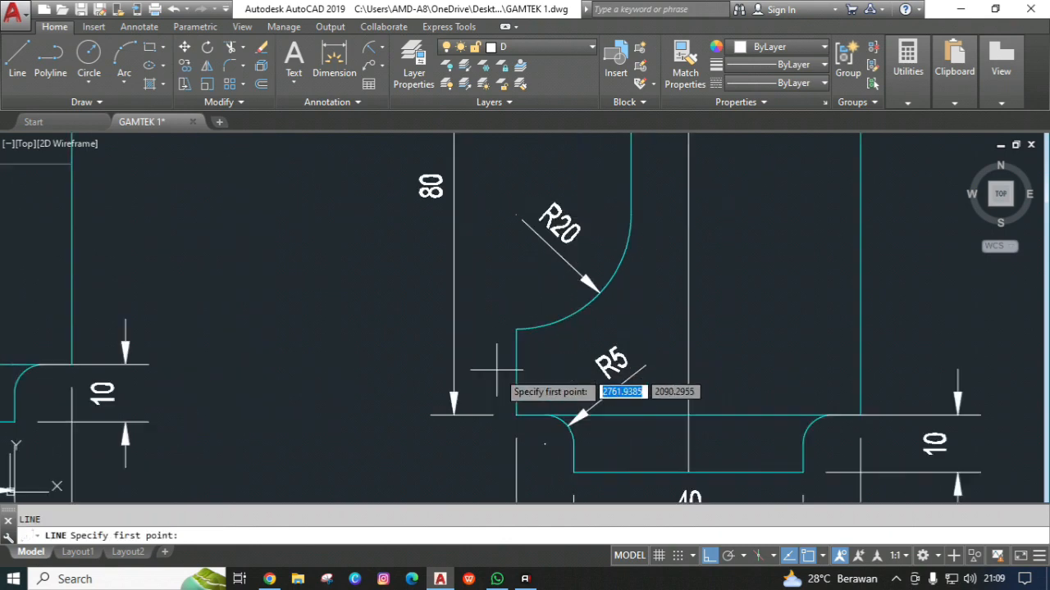
left_click(516, 414)
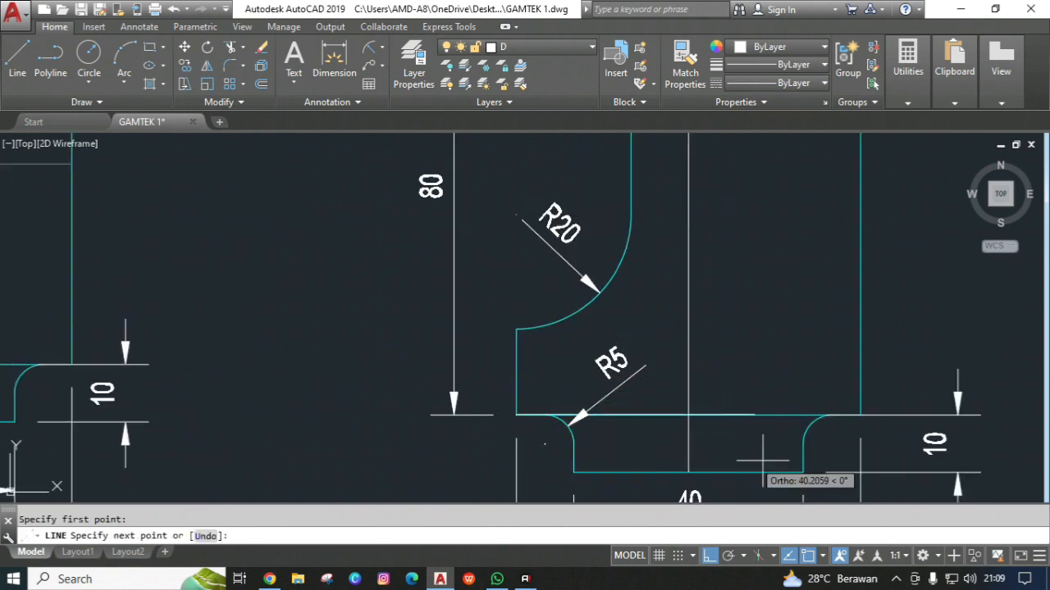
left_click(862, 415)
key("Return")
Step: Move the new horizontal line straight up by 35 mm, using its midpoint as the base point
type("m")
key("Return")
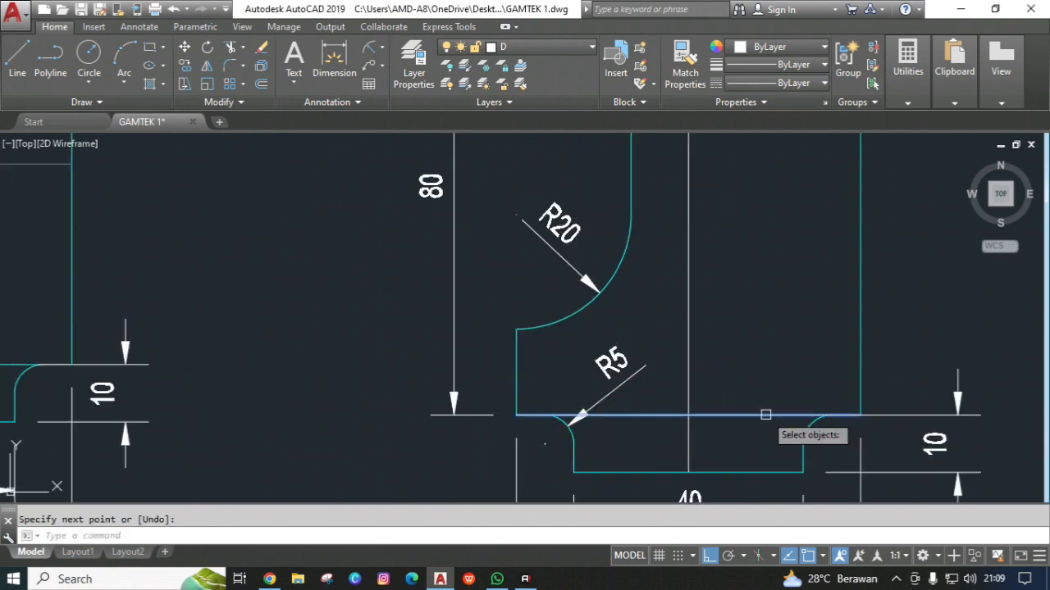
left_click(766, 416)
key("Return")
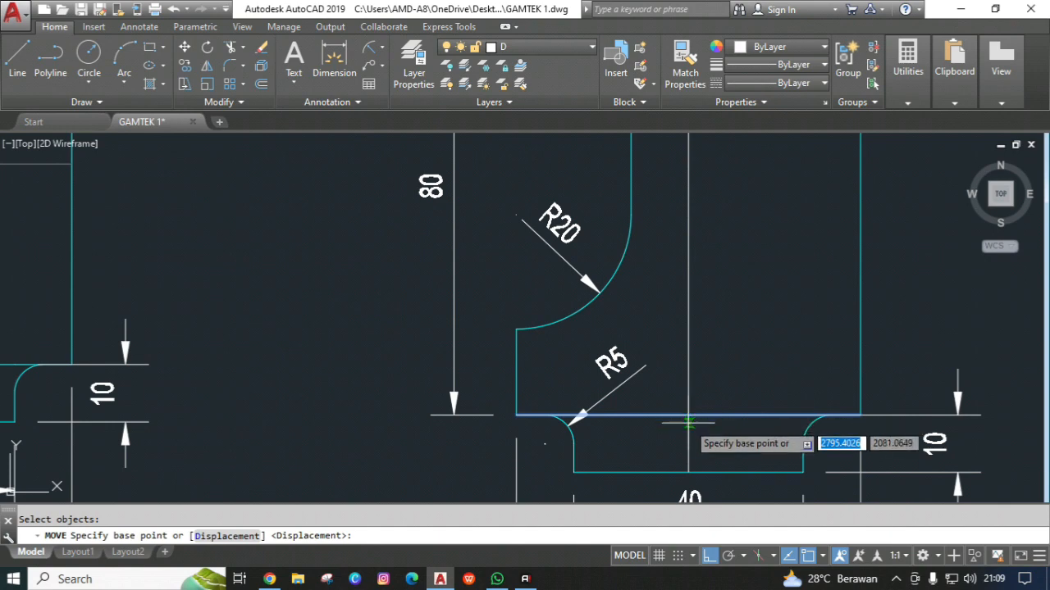
left_click(689, 415)
scroll(689, 416, "down", 4)
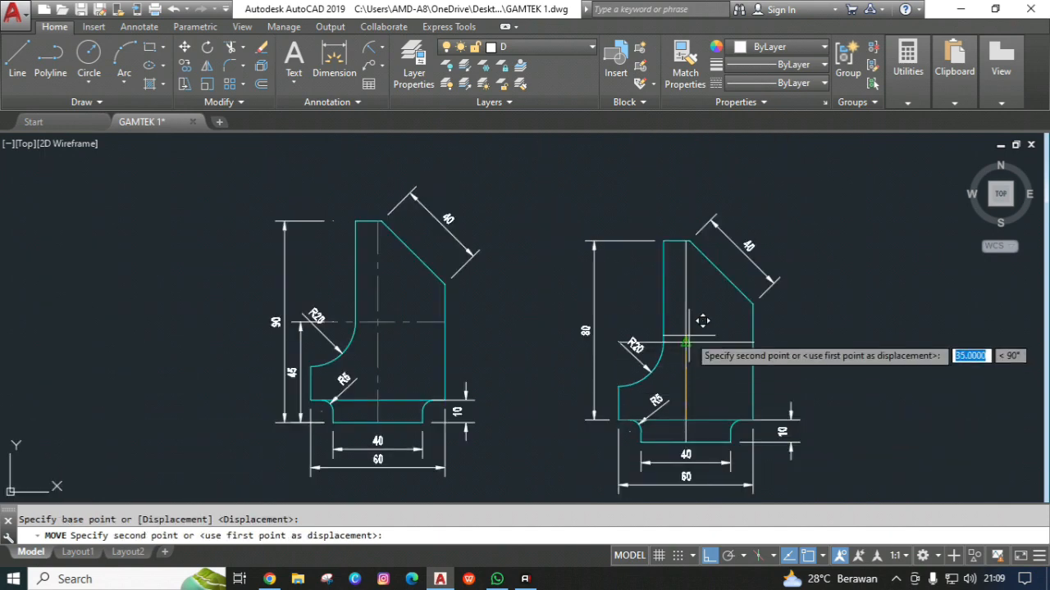
left_click(687, 341)
Step: Change the linetype of the vertical and horizontal lines crossing inside the redrawn part to CENTER
middle_click_drag(728, 398, 626, 360)
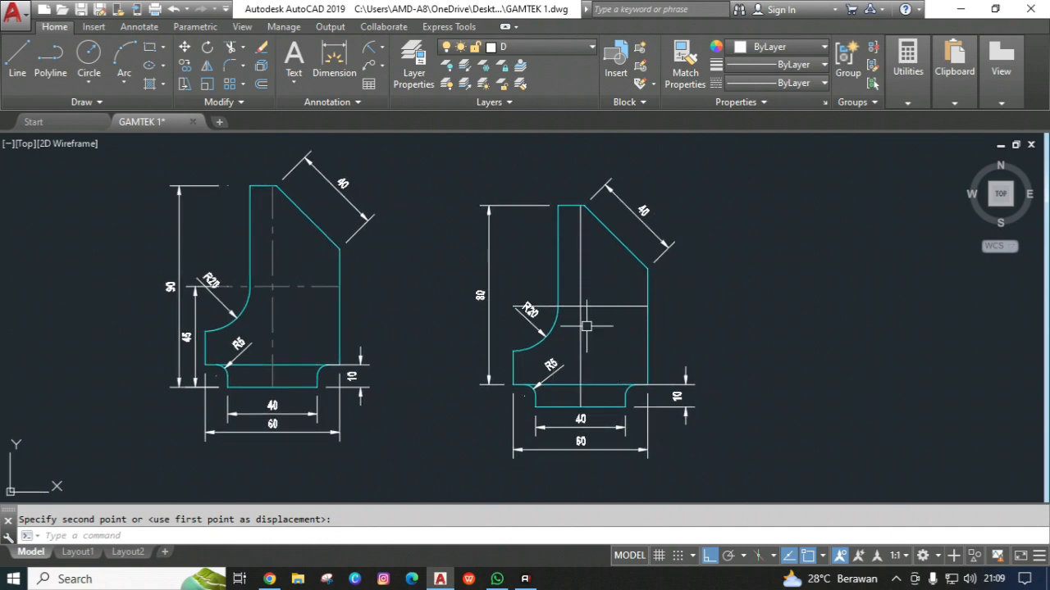
left_click(592, 322)
left_click(579, 291)
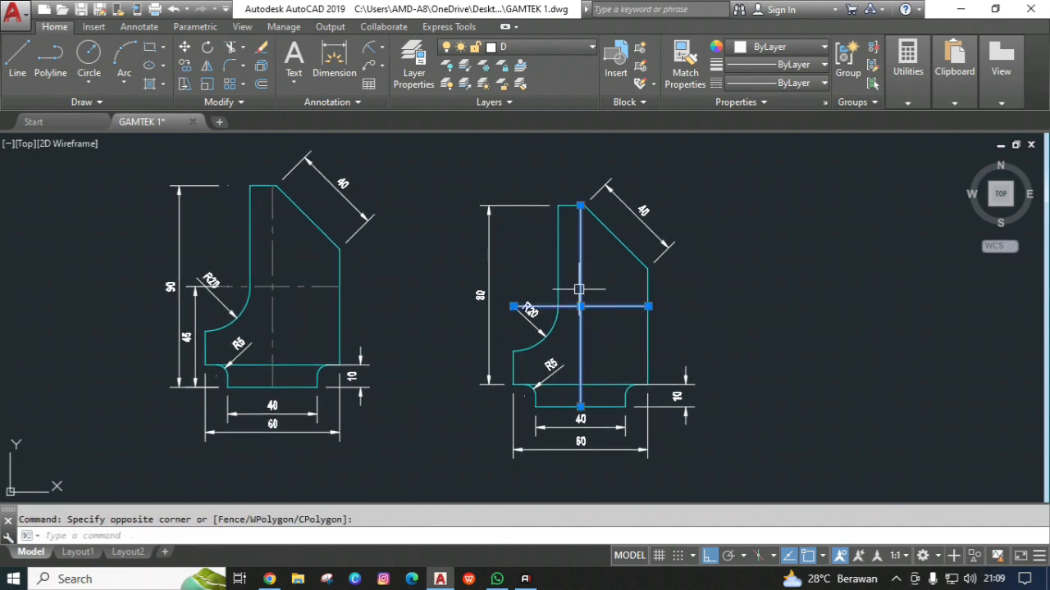
left_click(779, 83)
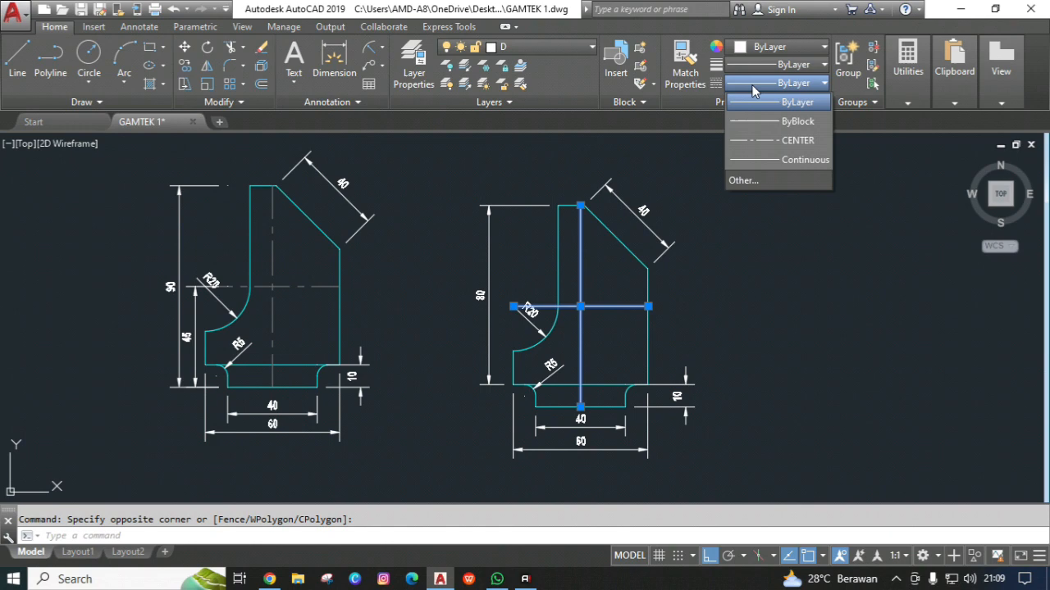
left_click(779, 141)
key("Escape")
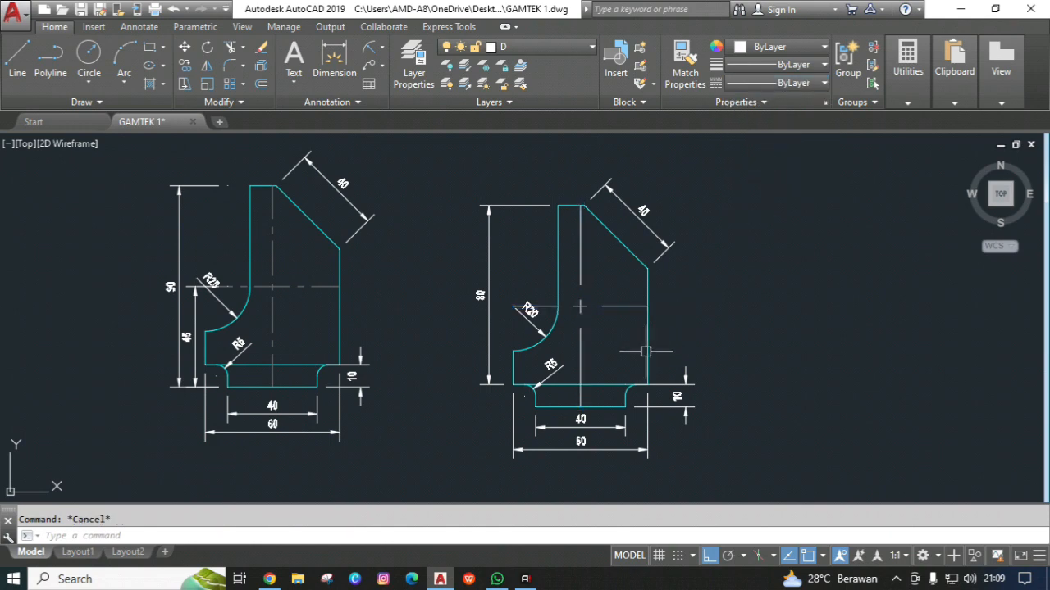
scroll(598, 336, "up", 2)
scroll(644, 354, "down", 3)
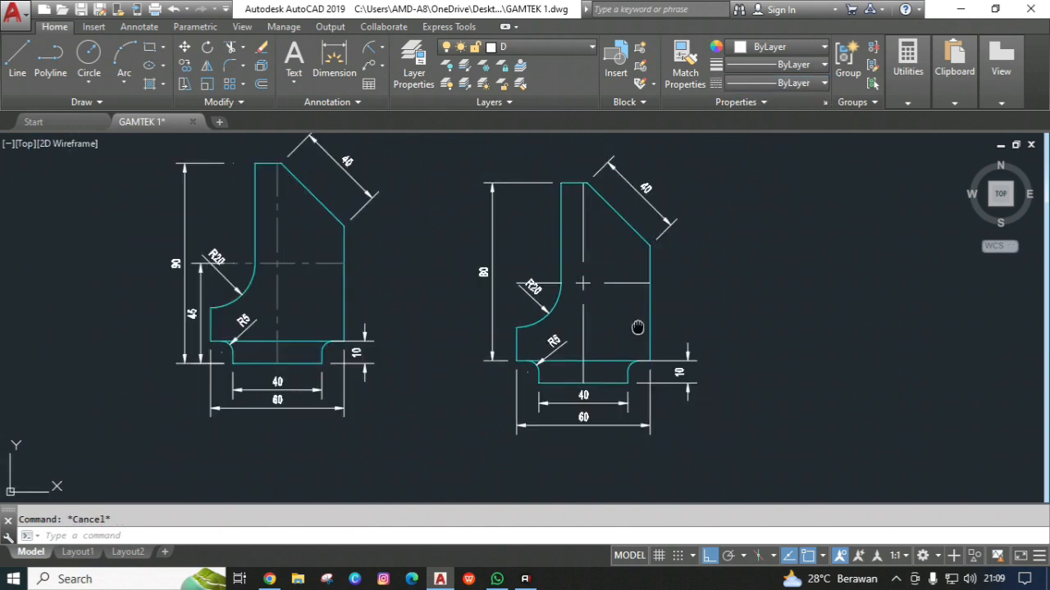
middle_click_drag(638, 321, 644, 336)
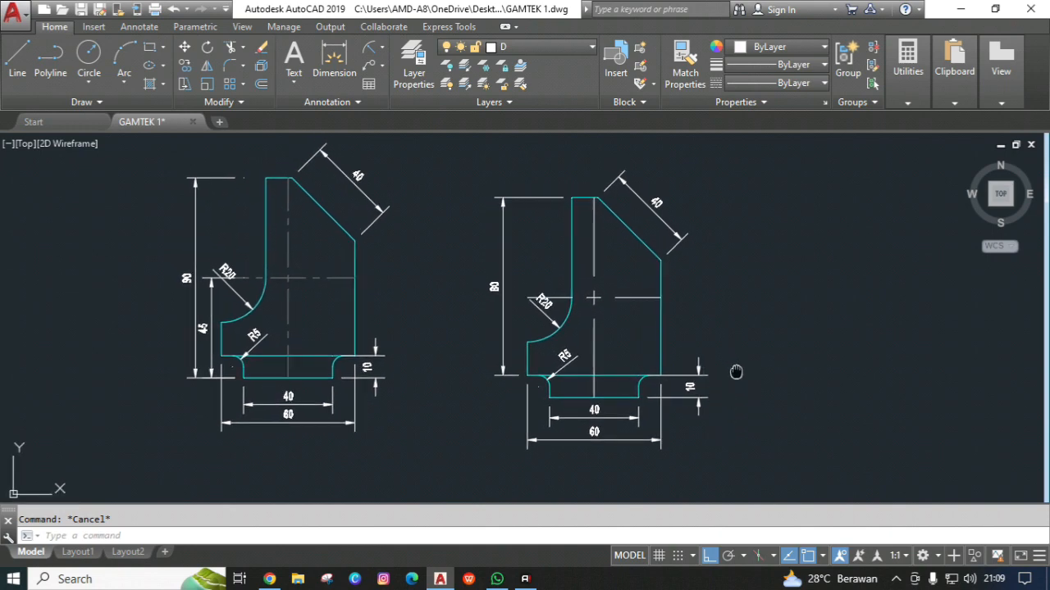
middle_click_drag(733, 370, 791, 411)
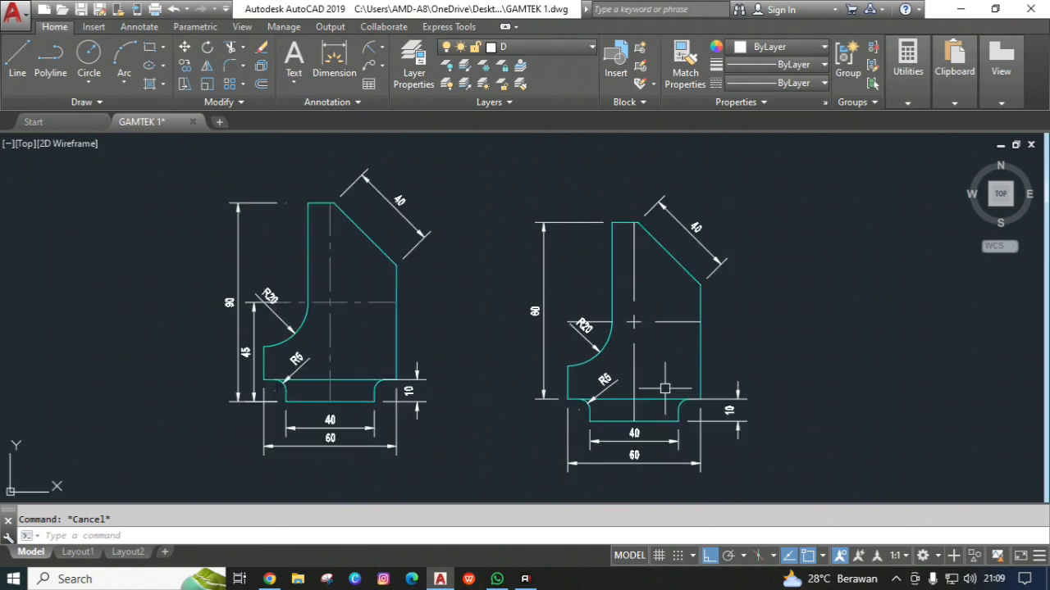
middle_click_drag(669, 393, 658, 387)
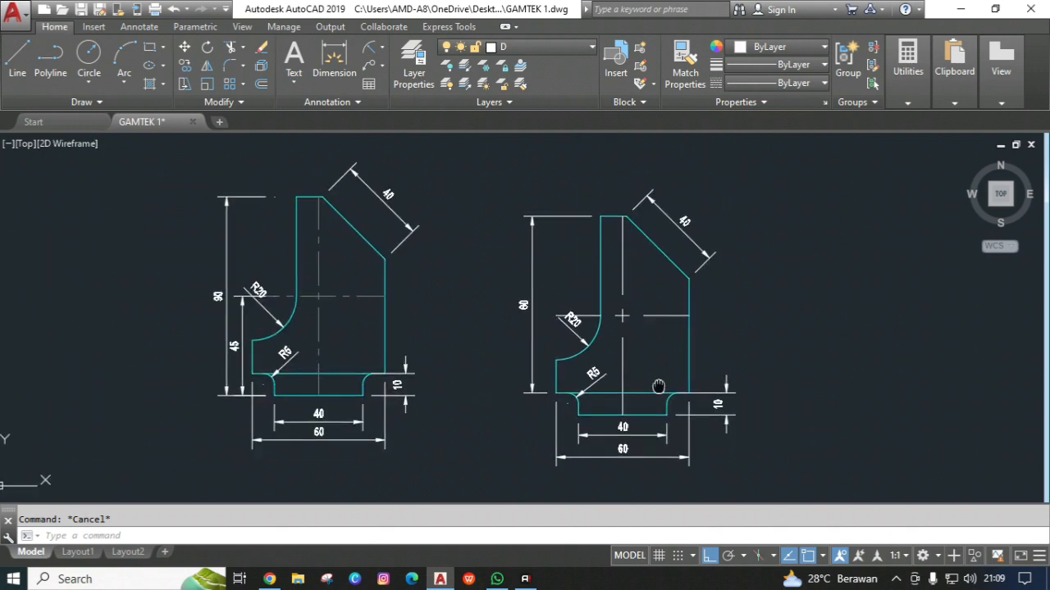
left_click(531, 201)
left_click(577, 194)
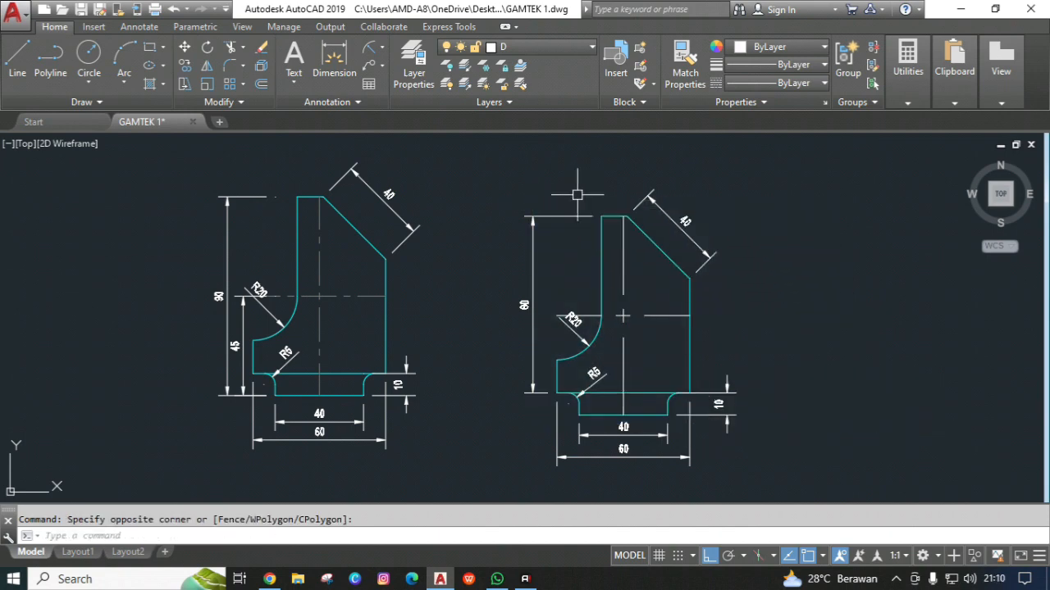